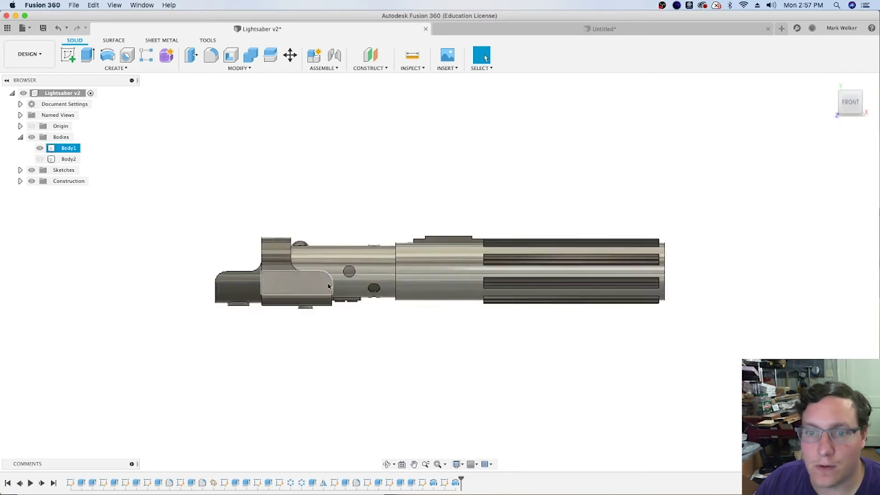
Examine the underside and overall shape of the finished Lightsaber v2 model and compare it with the untitled design.
click(850, 121)
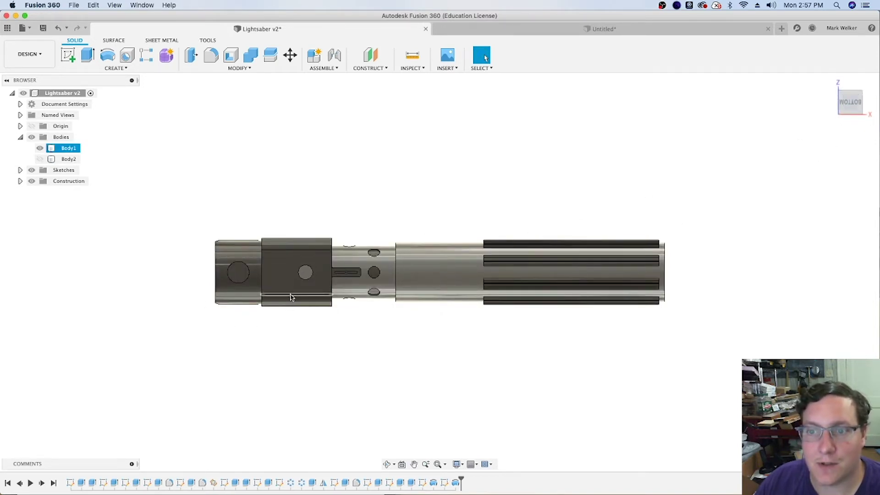
click(503, 25)
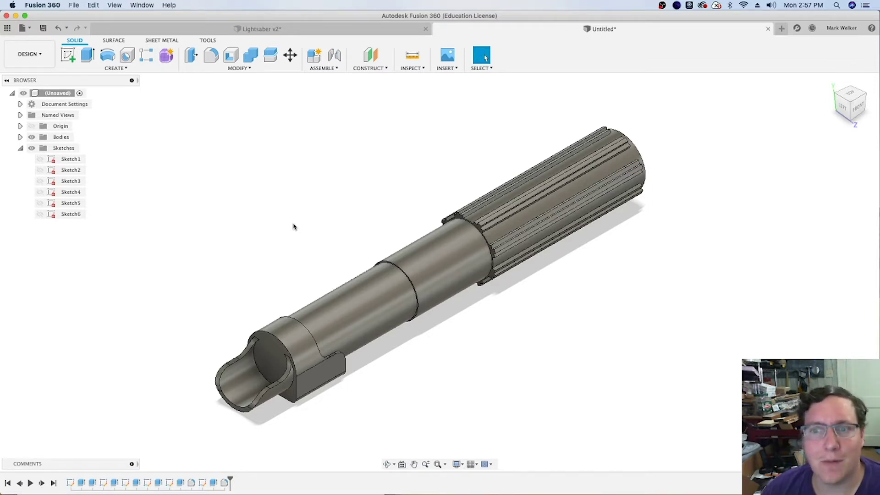
click(216, 31)
click(829, 85)
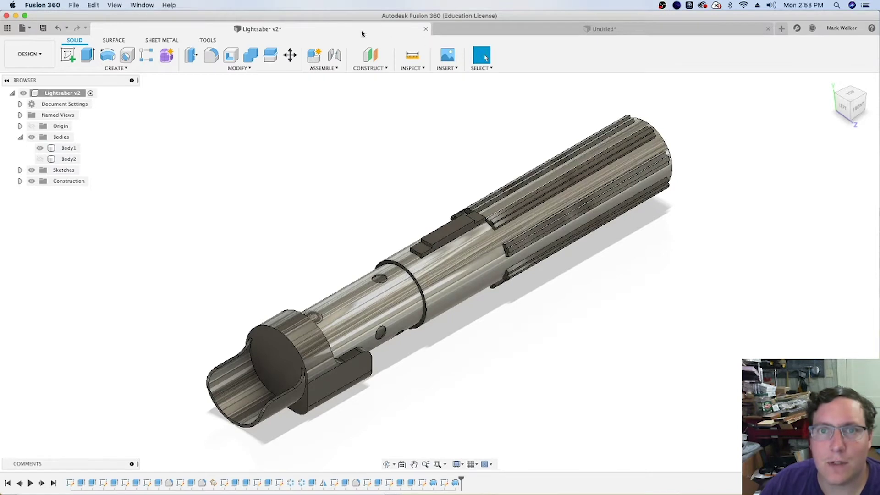
click(440, 29)
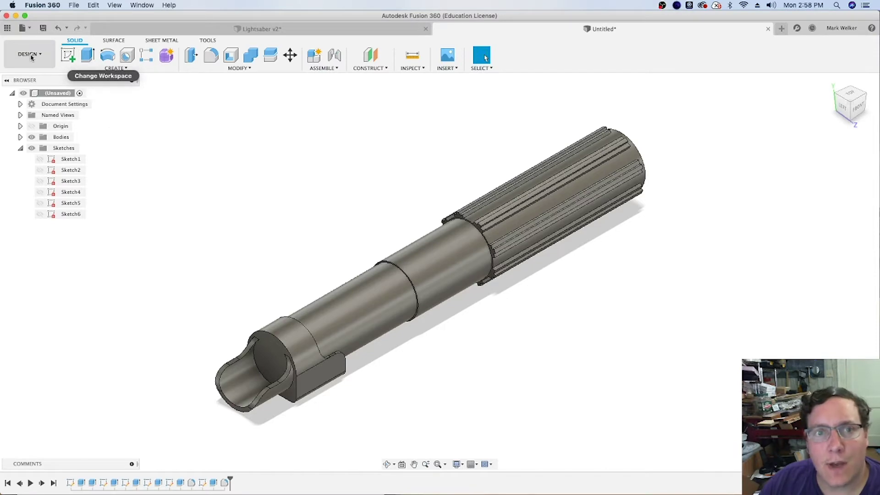
Start a new sketch on the flat bottom face of the clamp block near the open end of the hilt.
click(855, 115)
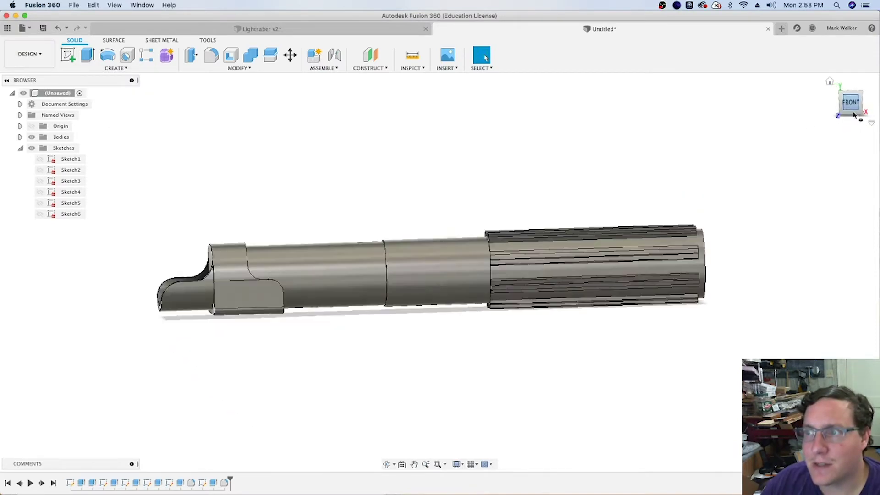
click(851, 120)
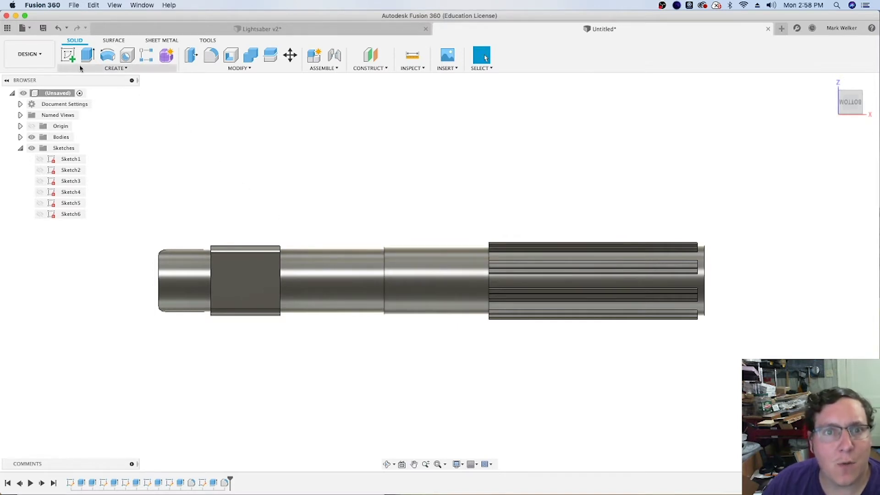
click(66, 56)
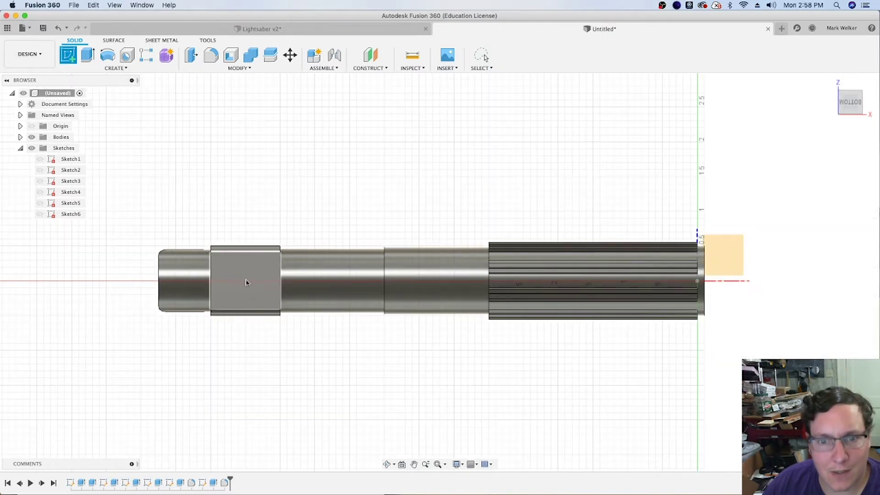
click(249, 285)
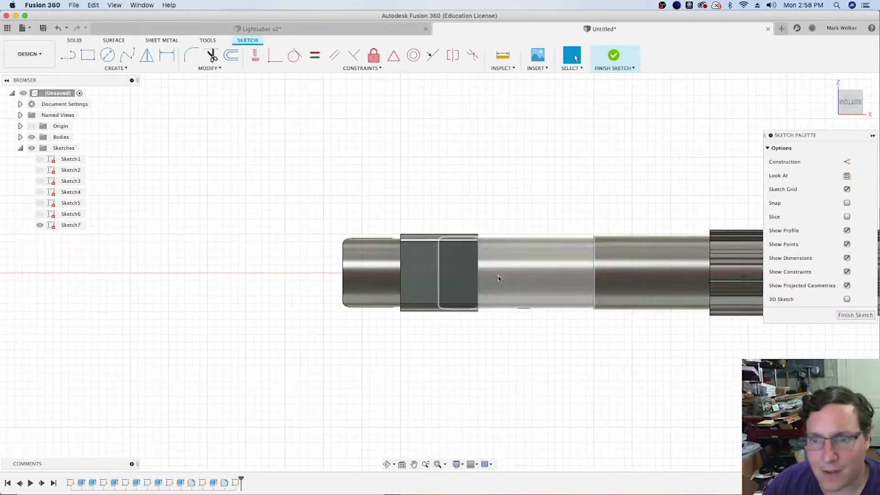
Sketch a 0.375 in diameter circle on the centreline of the rounded end section.
scroll(579, 275, up, 5)
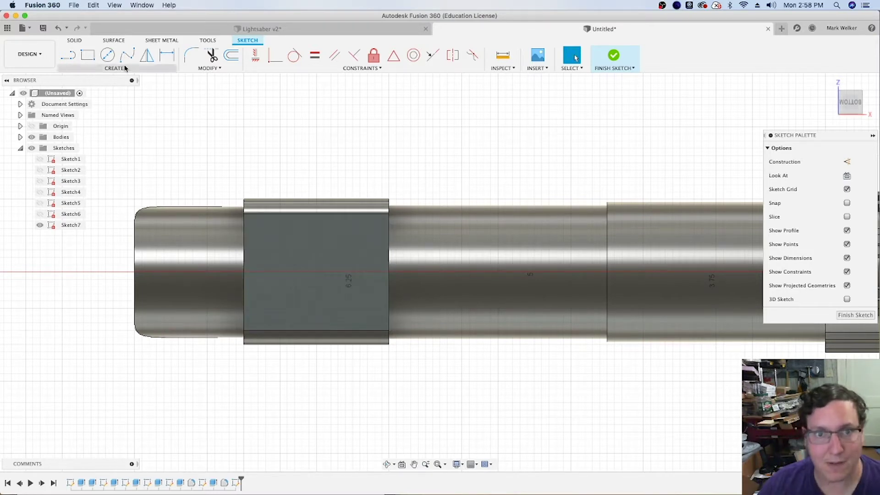
click(110, 55)
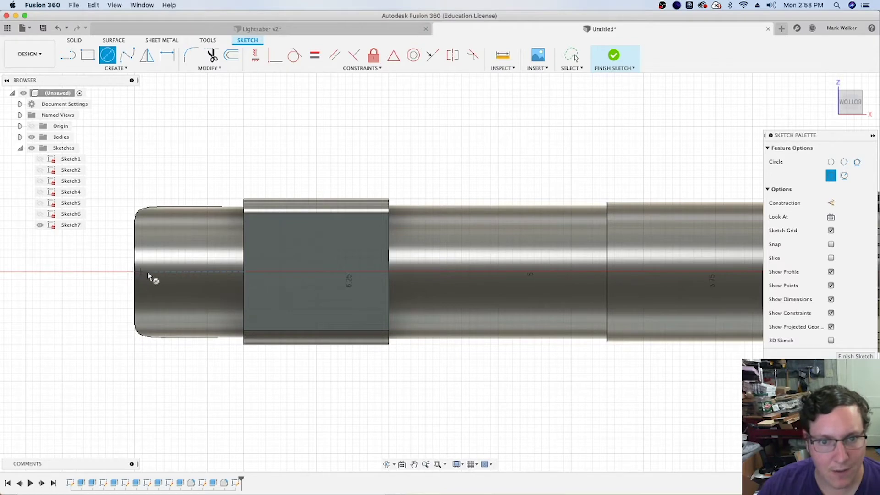
click(188, 273)
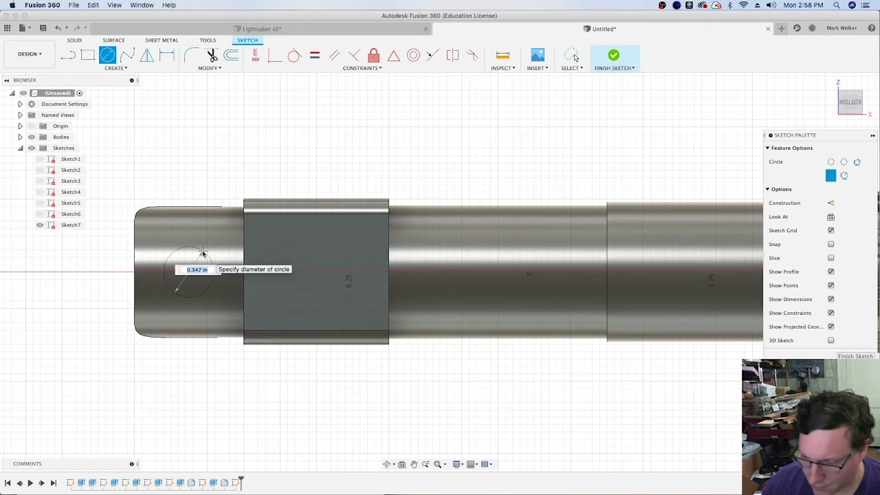
text(.375)
key(Return)
key(Escape)
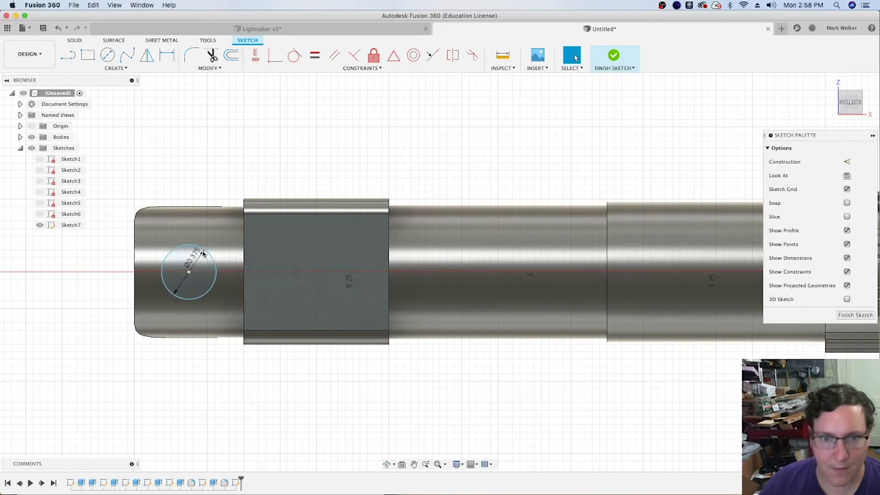
Sketch a 0.25 in diameter circle on the centreline of the clamp block's bottom face.
click(107, 55)
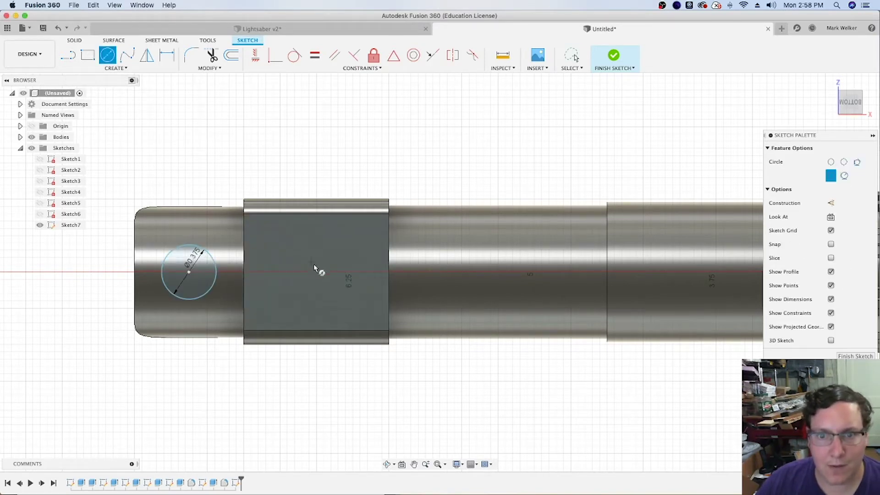
click(341, 272)
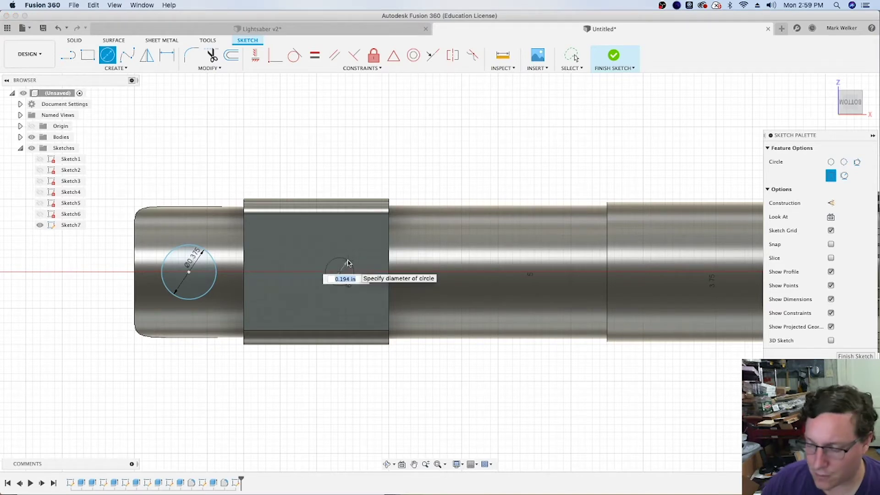
text(.25)
key(Return)
key(Escape)
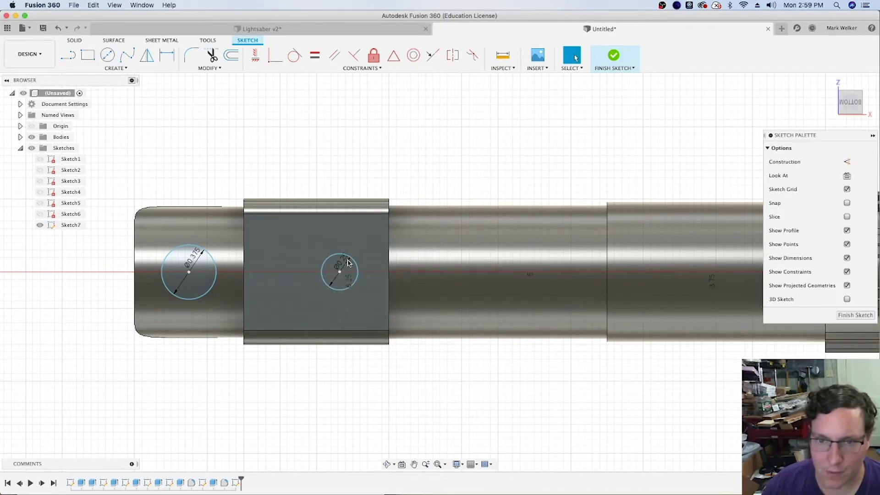
Set the diameter of the clamp block's circle to 0.2 in.
double_click(344, 264)
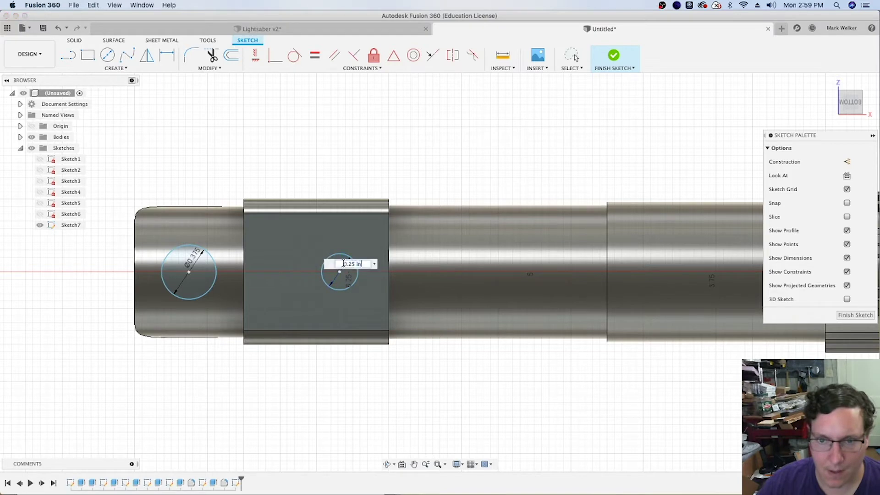
text(.2)
key(Return)
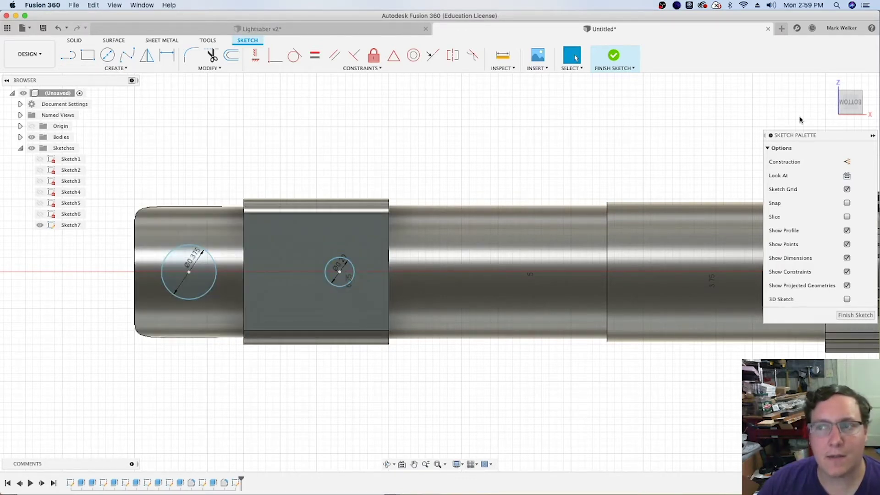
Move both circles slightly off the centreline to test whether their positions are constrained.
scroll(236, 275, up, 2)
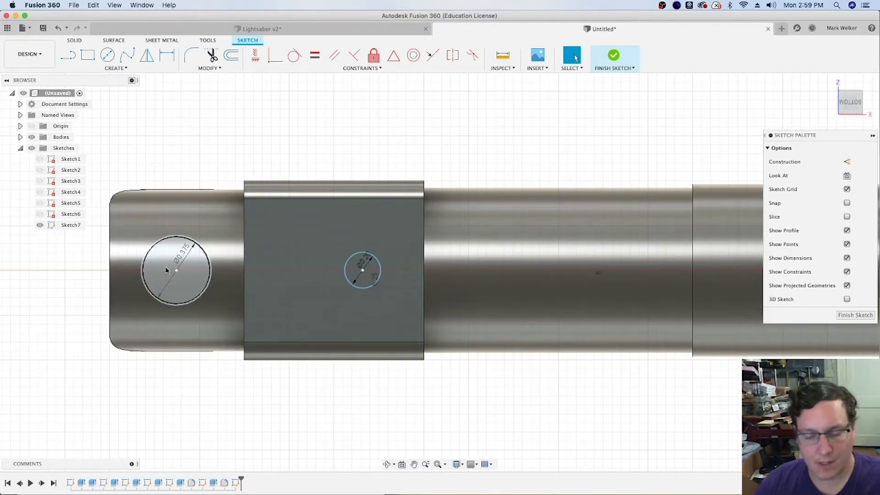
click(209, 263)
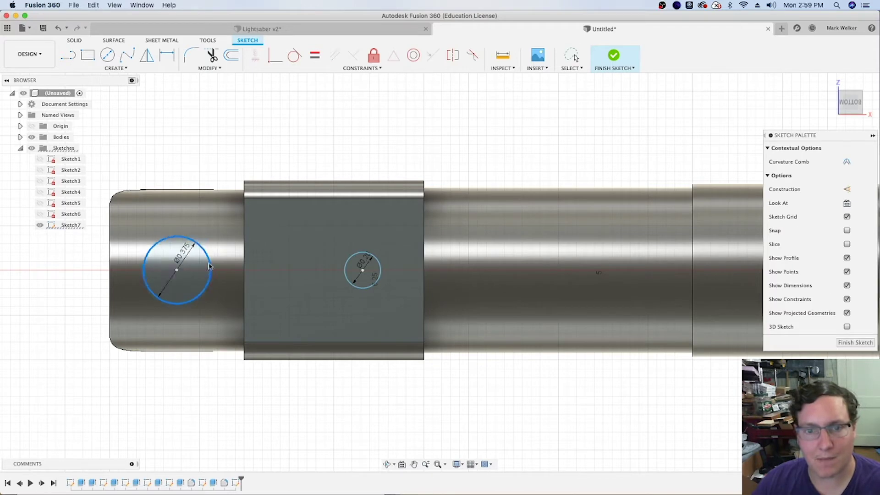
click(380, 265)
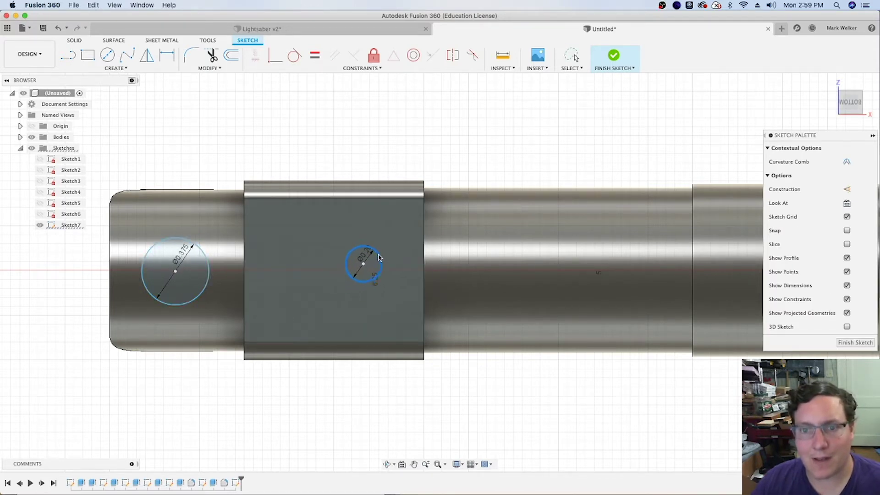
key(Escape)
Place sketch points at the midpoints of the clamp block face's two end edges.
click(254, 275)
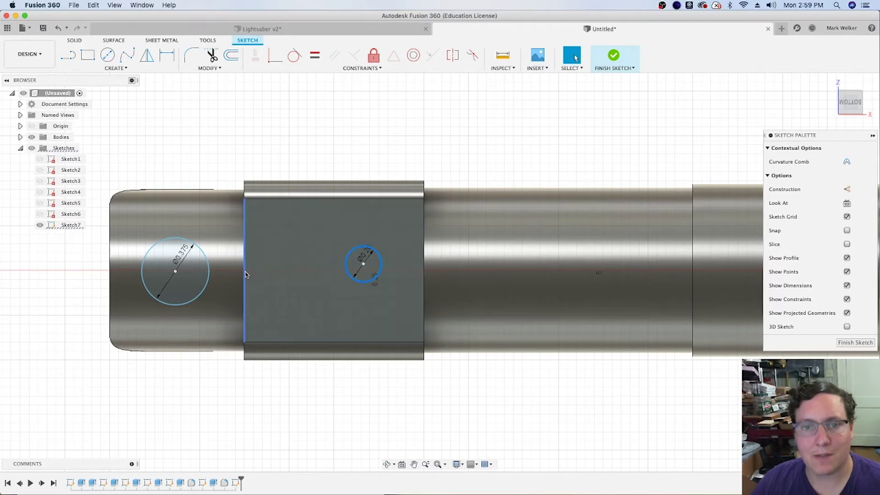
click(115, 67)
mouse_move(71, 140)
click(74, 165)
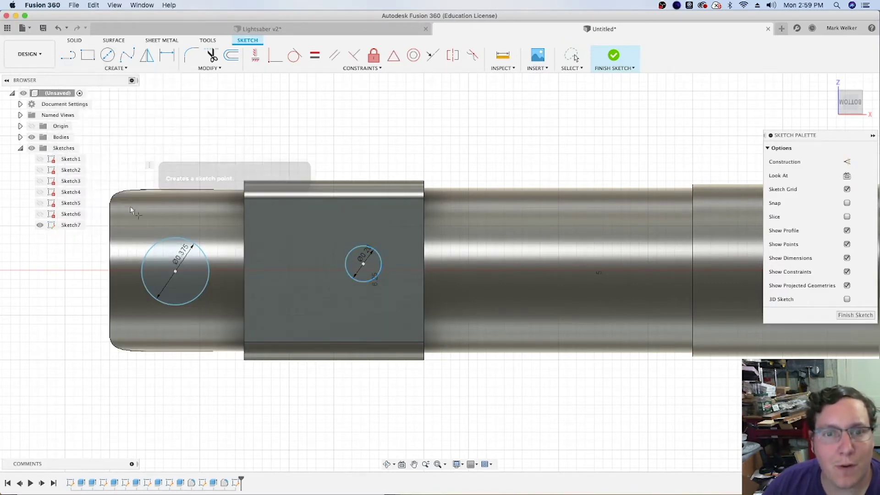
click(243, 270)
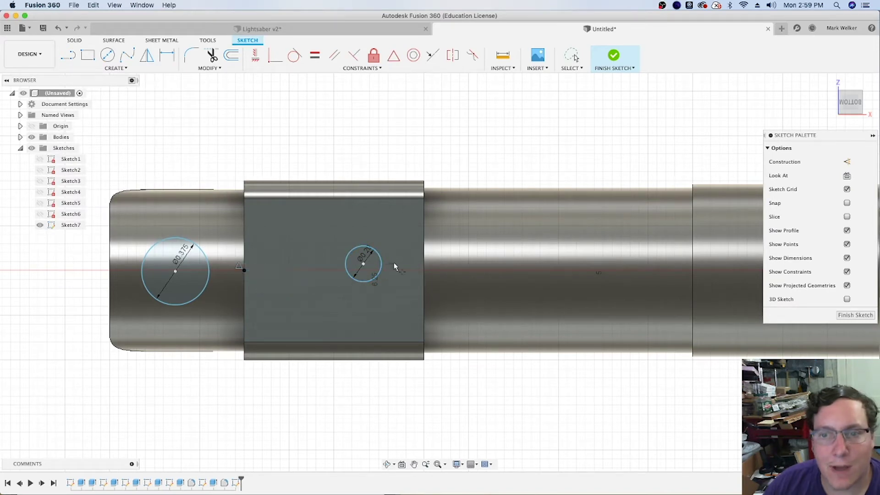
click(424, 270)
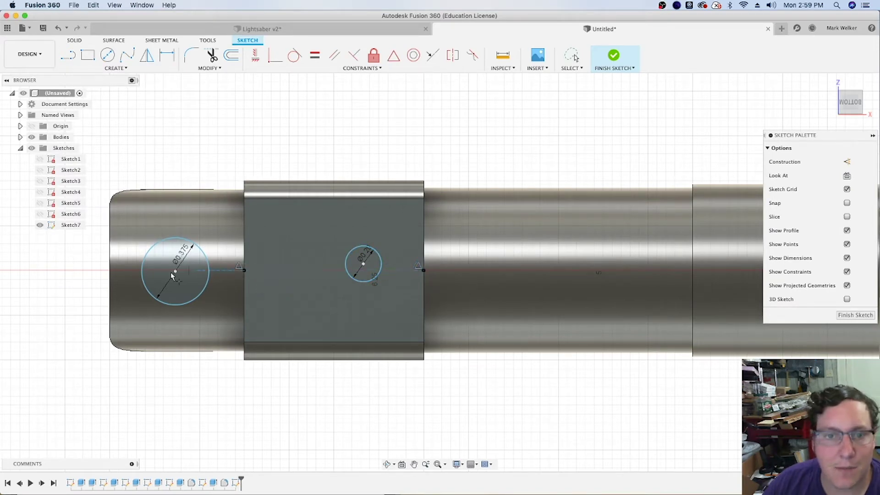
key(Escape)
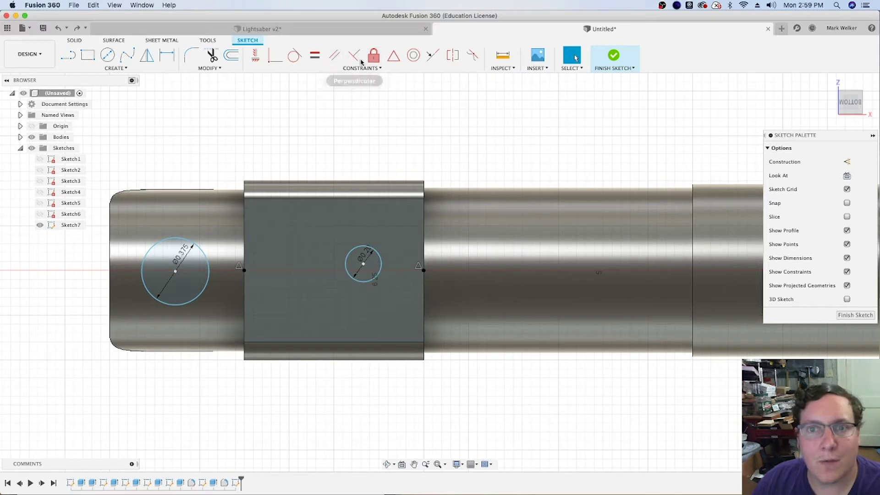
Align each circle's centre horizontally with the nearest midpoint point using Horizontal/Vertical constraints.
click(254, 55)
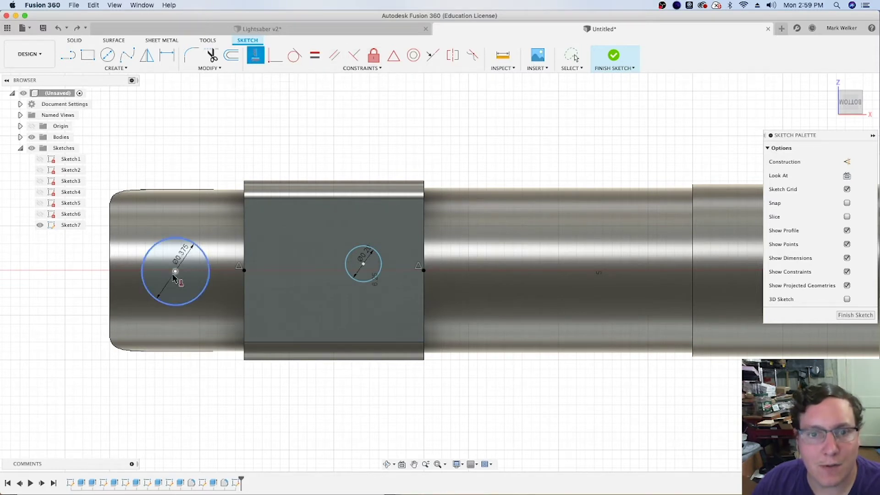
click(175, 271)
click(243, 271)
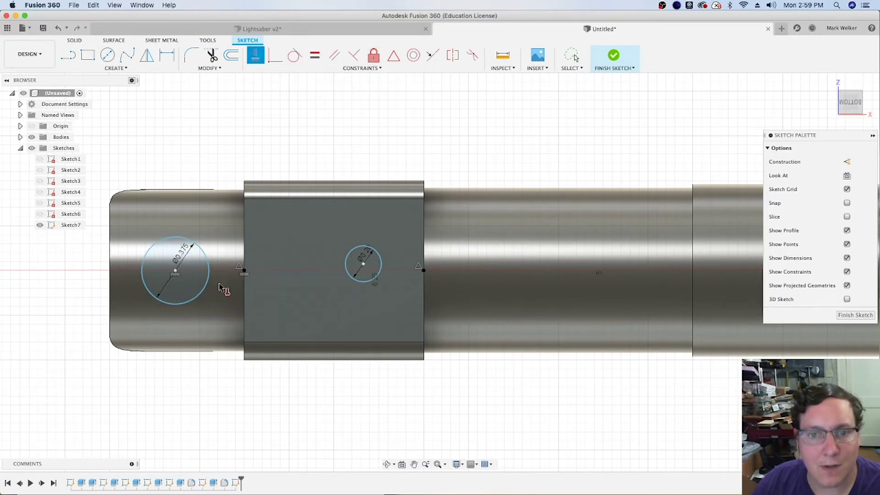
click(362, 264)
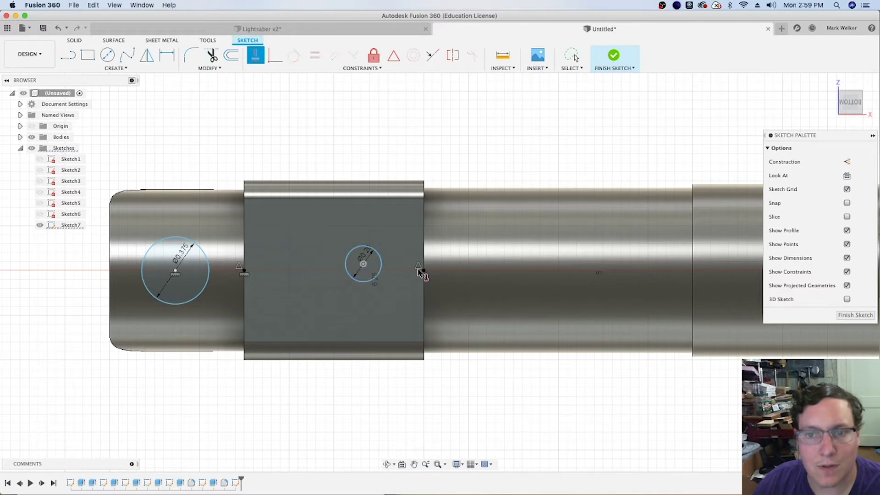
click(423, 270)
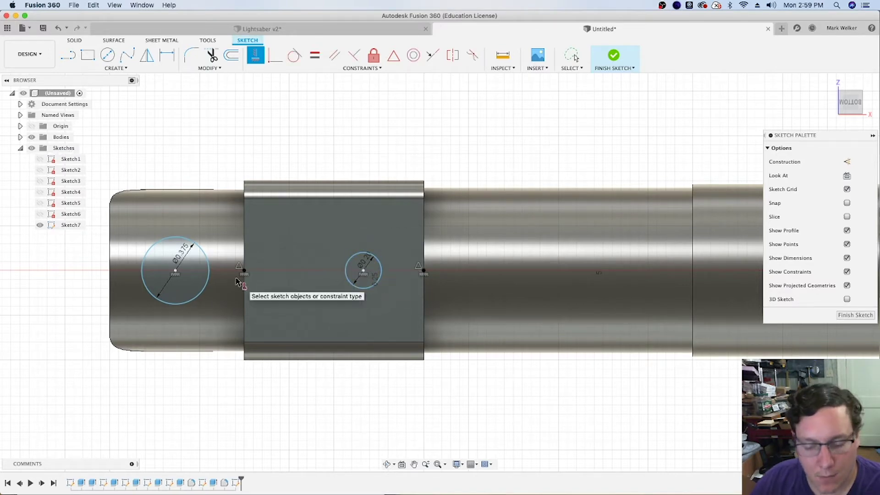
Project the outline of the rounded end section into the sketch.
key(d)
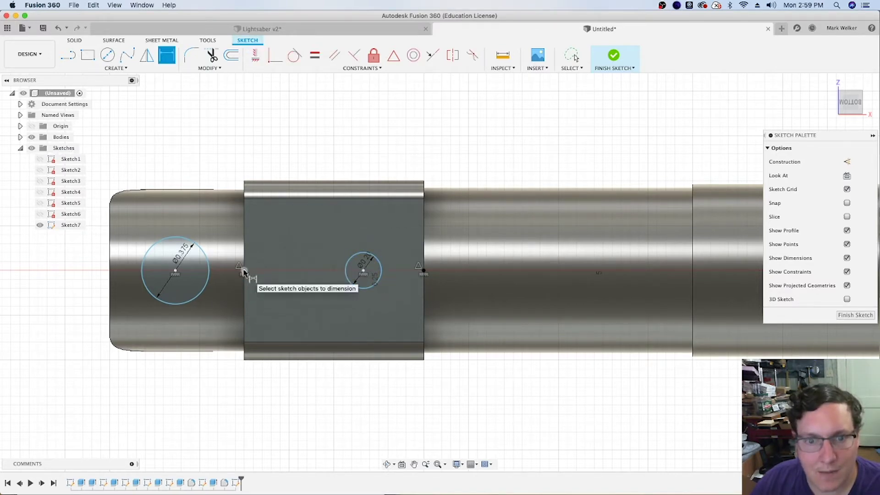
key(p)
click(121, 274)
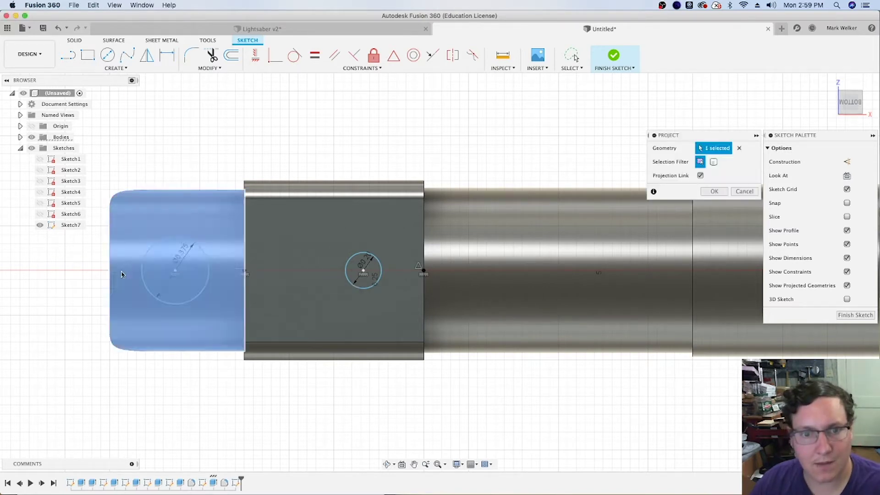
key(Return)
key(p)
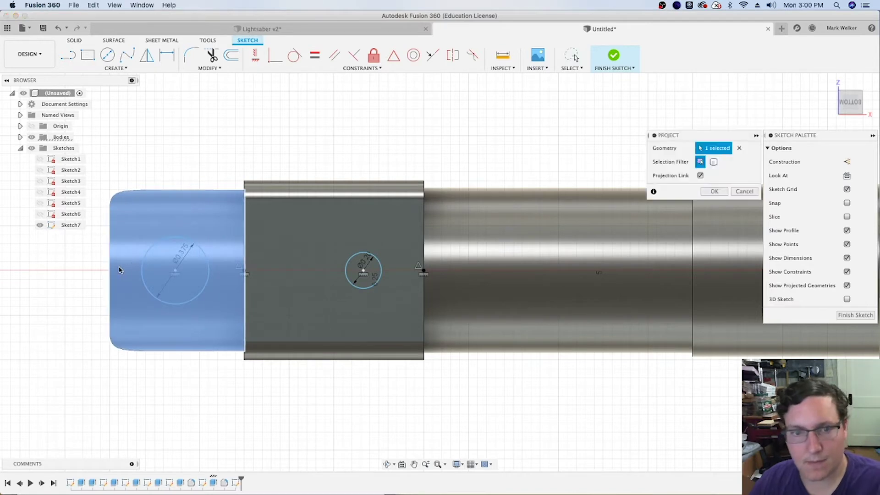
click(118, 268)
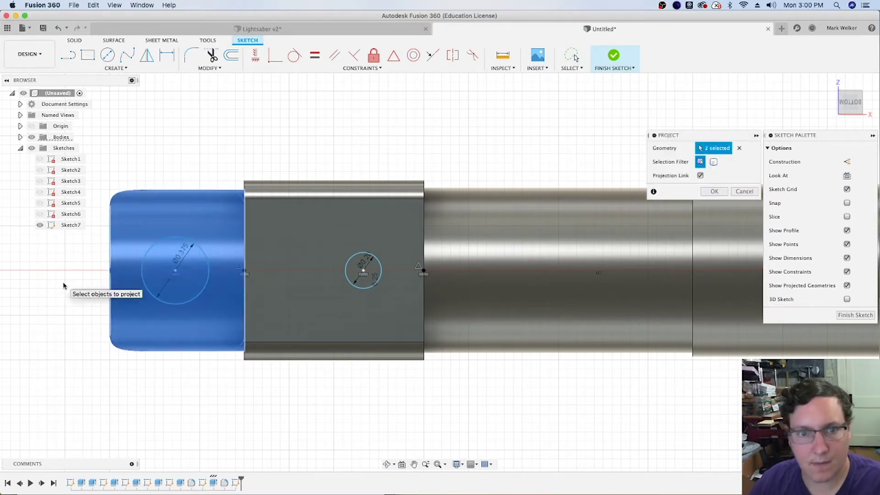
key(Return)
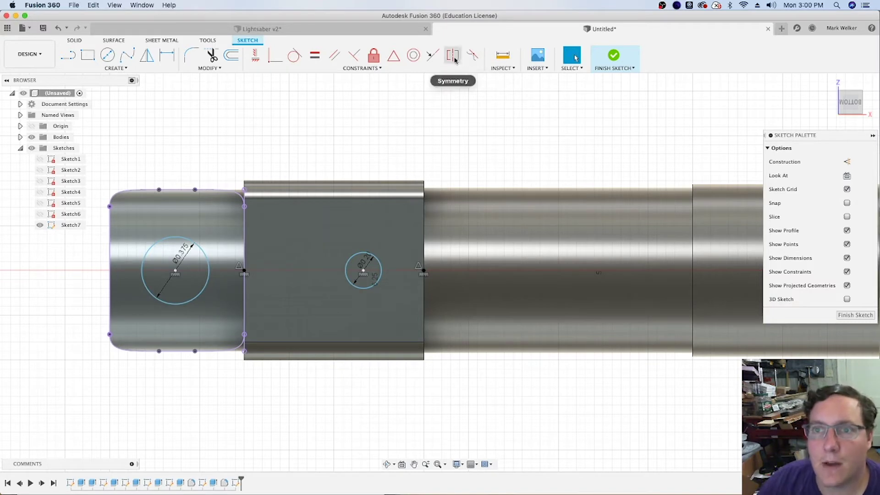
click(453, 56)
click(110, 271)
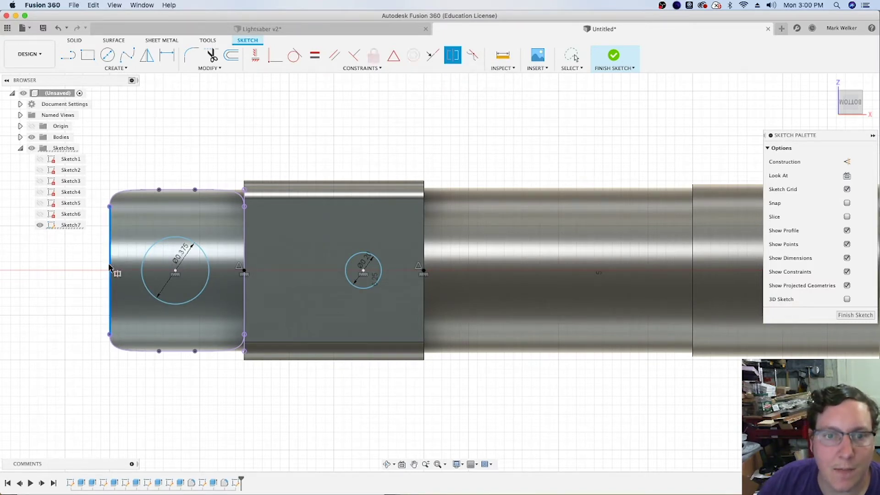
click(244, 259)
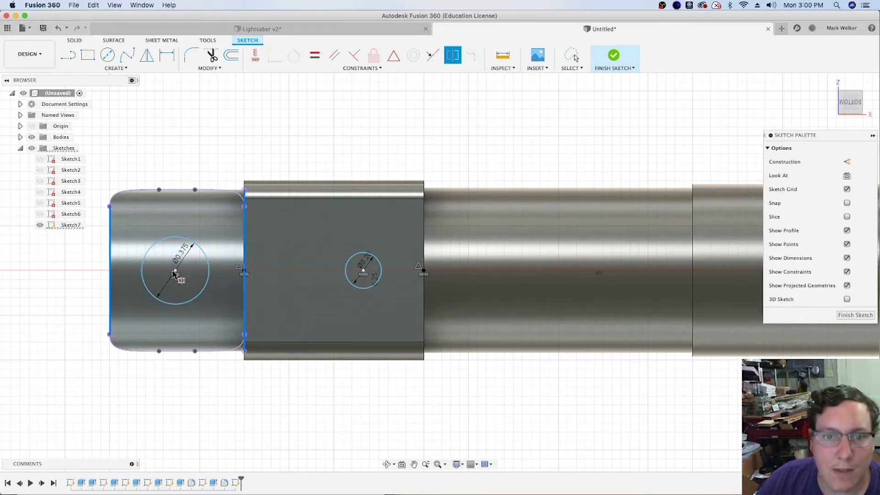
key(Escape)
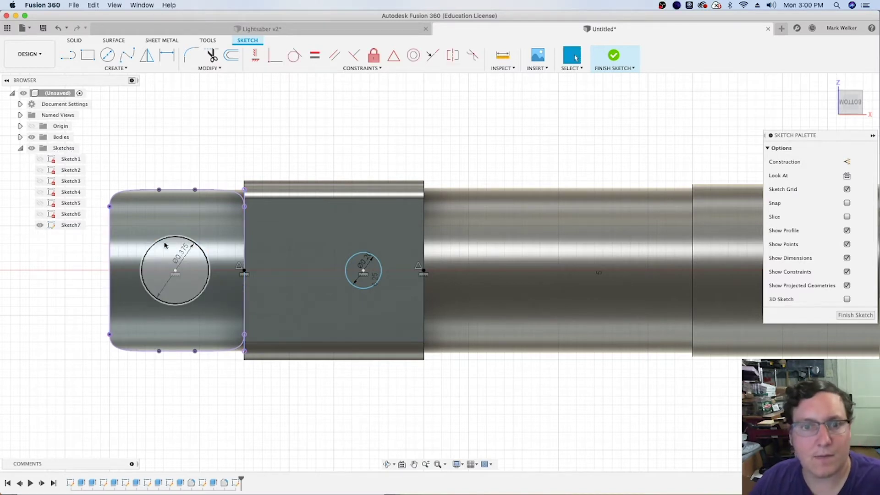
Draw a short vertical construction line from the centre of the larger circle on the rounded end section.
click(68, 56)
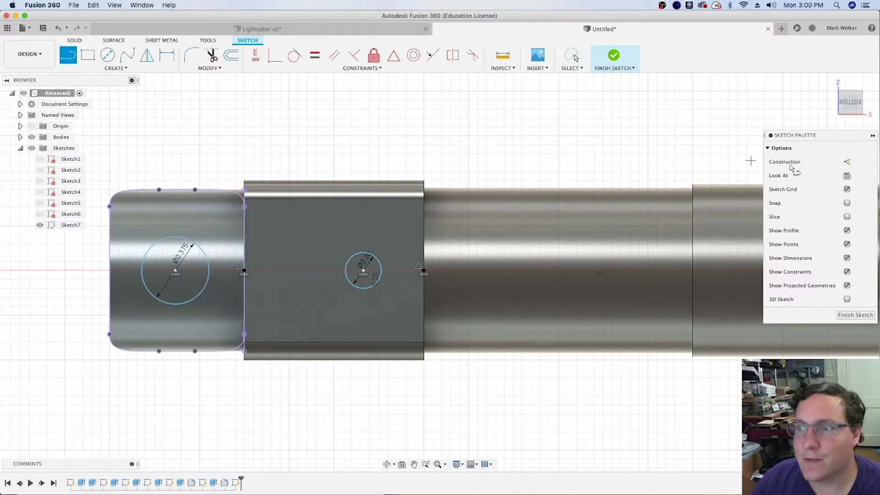
click(845, 162)
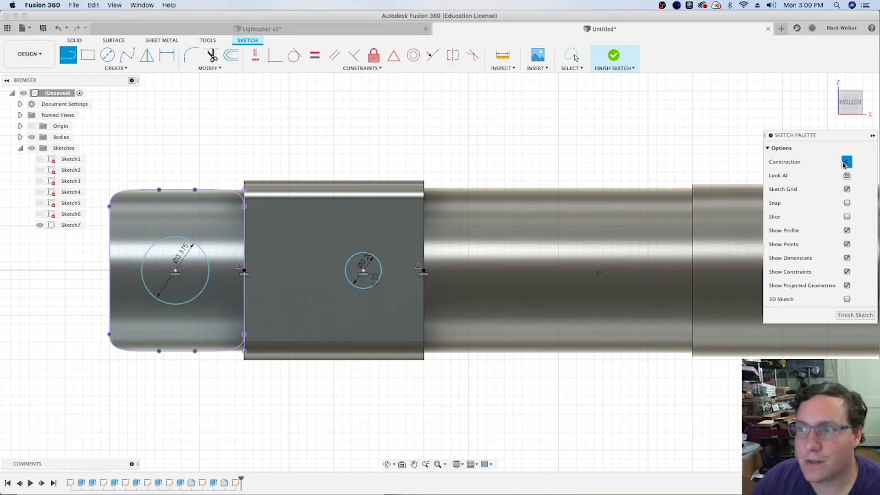
click(175, 273)
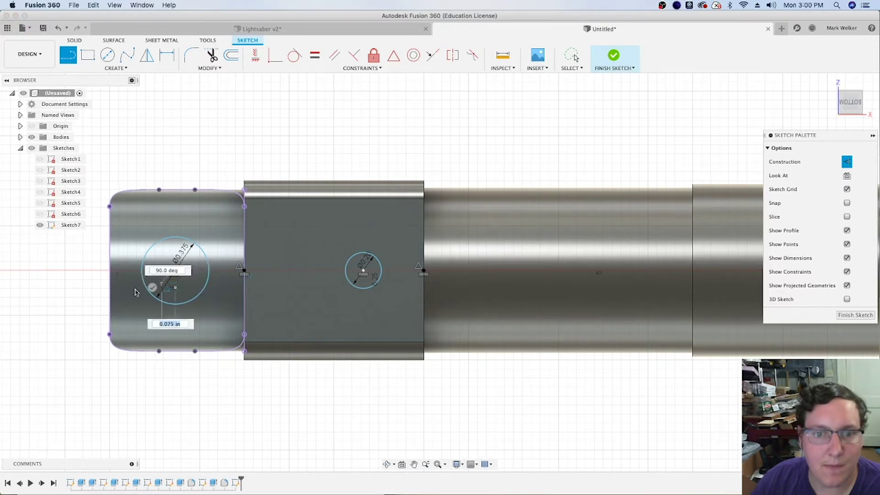
key(Return)
key(Escape)
Centre the larger circle between the end section's two end edges by making them symmetric about the short construction line.
scroll(150, 290, up, 3)
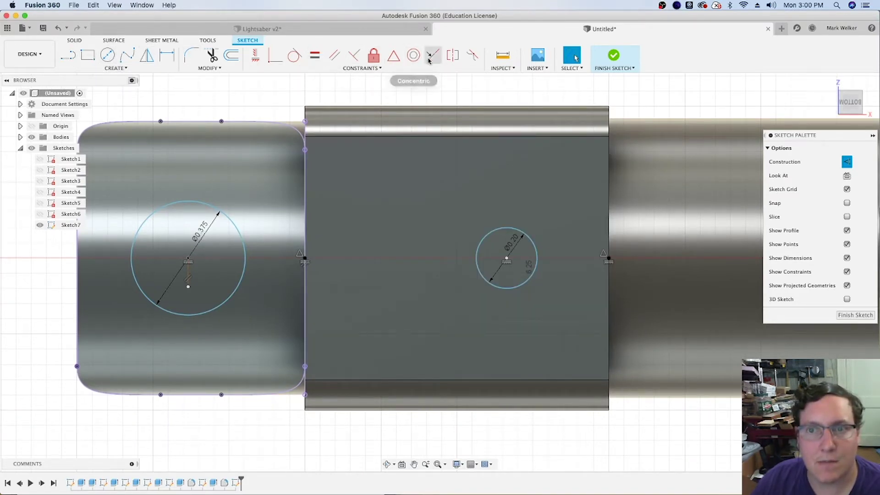
click(452, 55)
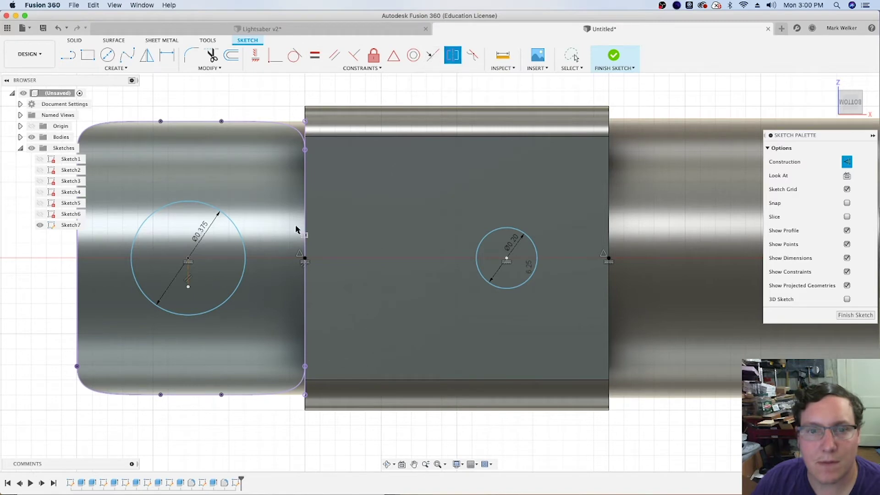
click(78, 271)
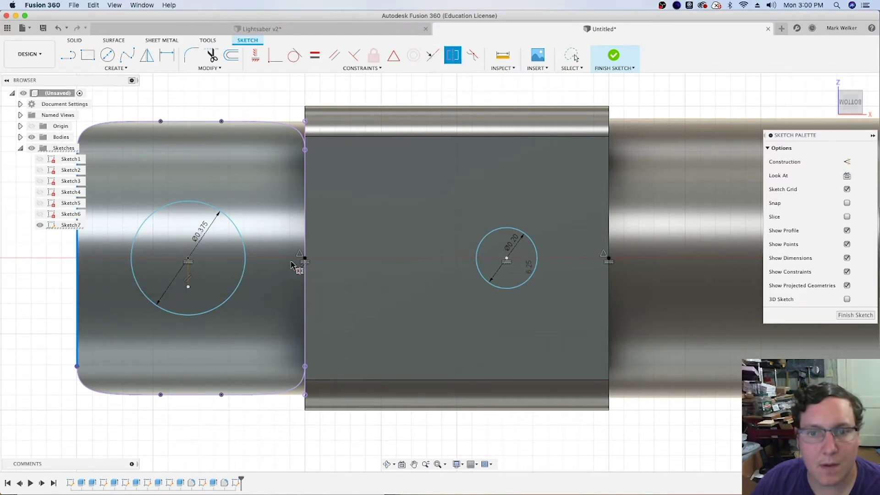
click(305, 276)
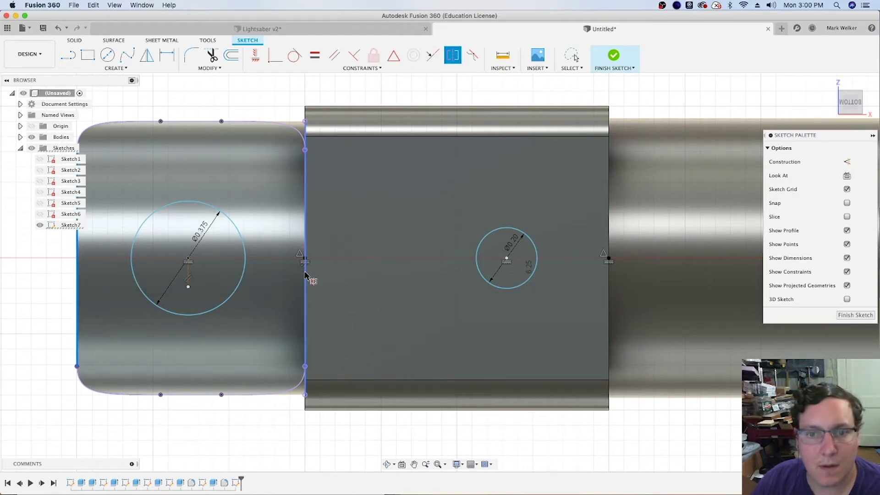
click(188, 273)
scroll(40, 298, up, 2)
scroll(39, 296, down, 3)
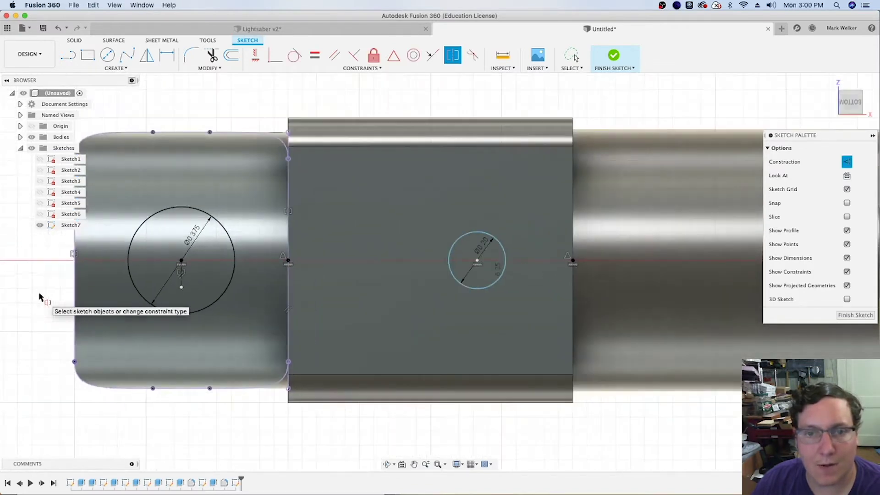
Dimension the smaller circle's centre 0.35 in from the clamp block edge nearest the grip and finish the sketch.
scroll(39, 297, down, 5)
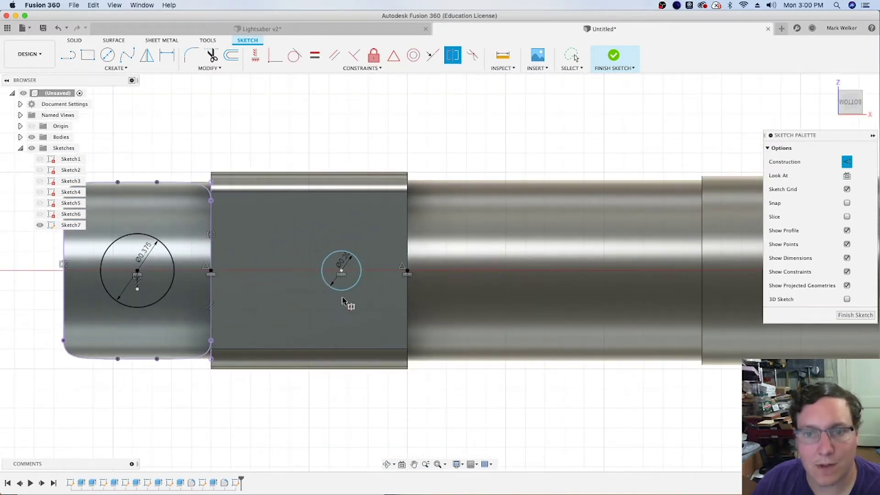
key(d)
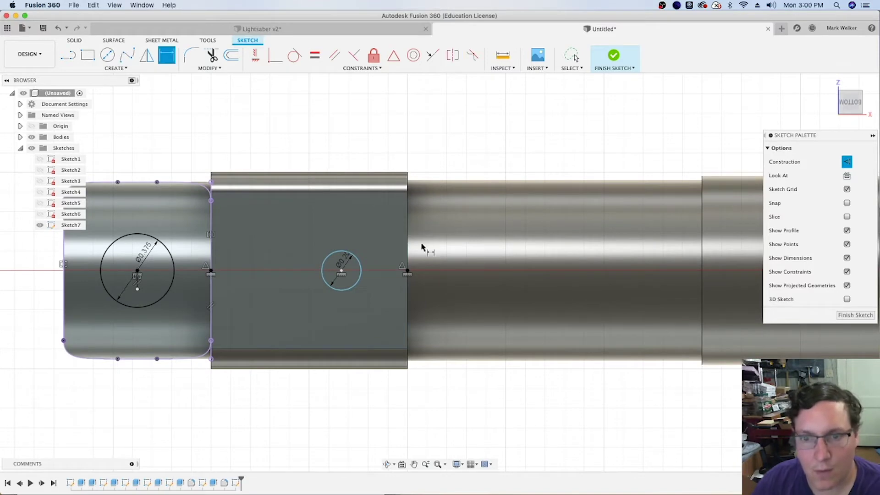
click(408, 288)
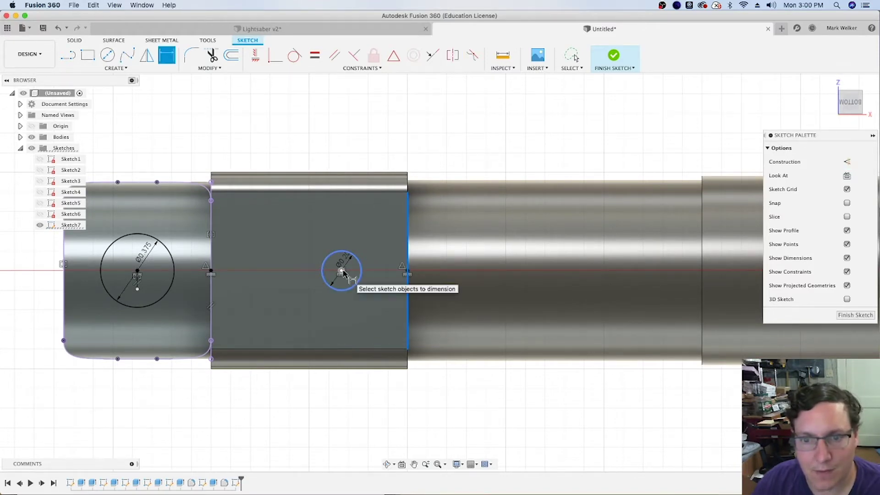
click(342, 272)
click(372, 321)
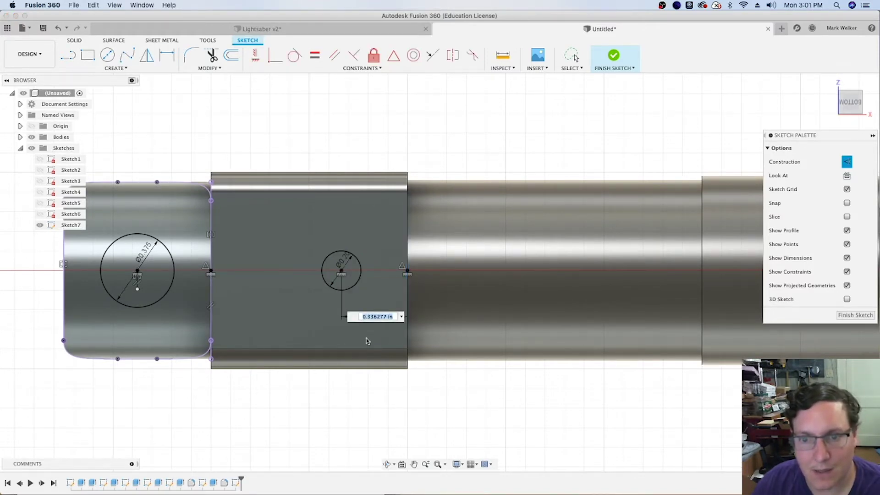
key(BackSpace)
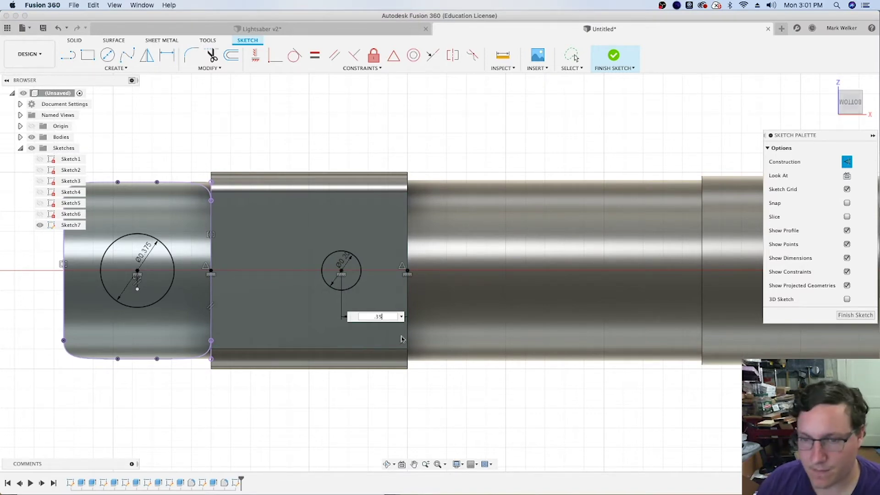
text(.35)
key(Return)
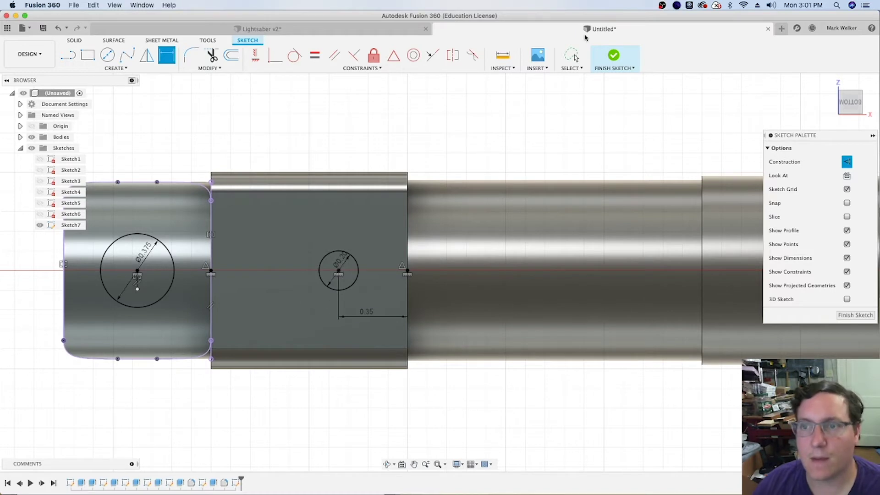
click(612, 57)
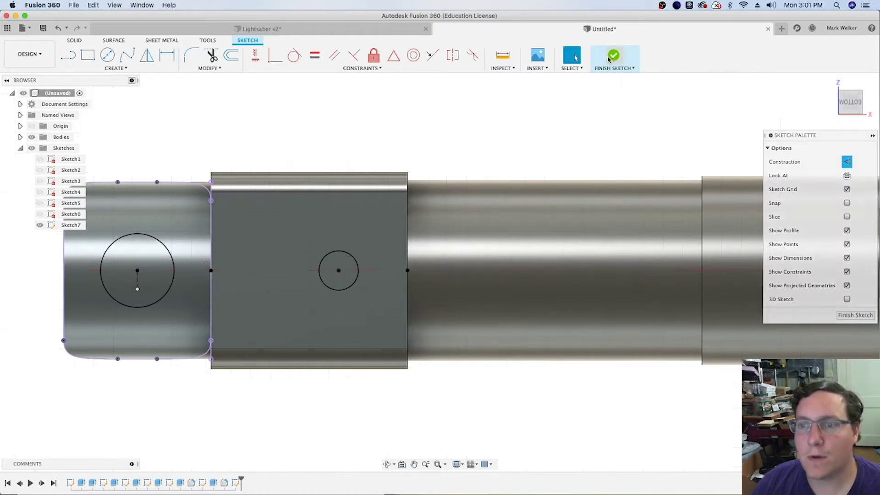
Turn the model to an angled view of its underside and set that as the Home view with Fit to View.
click(830, 81)
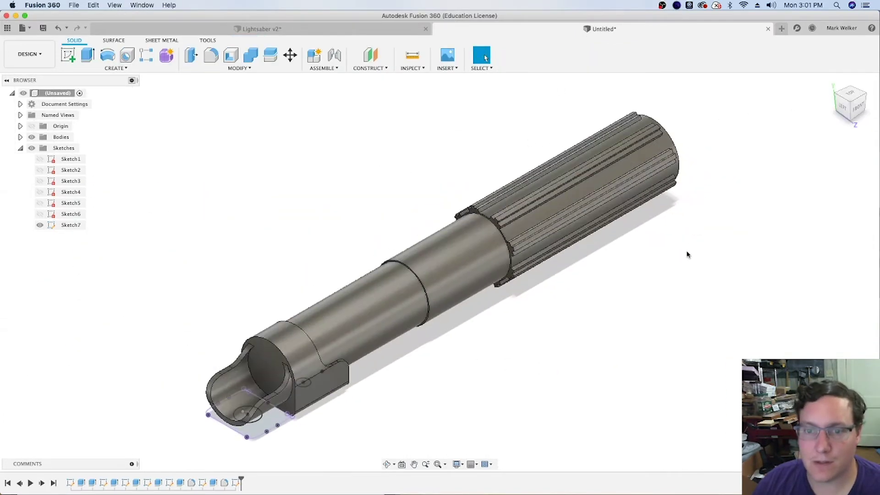
click(850, 121)
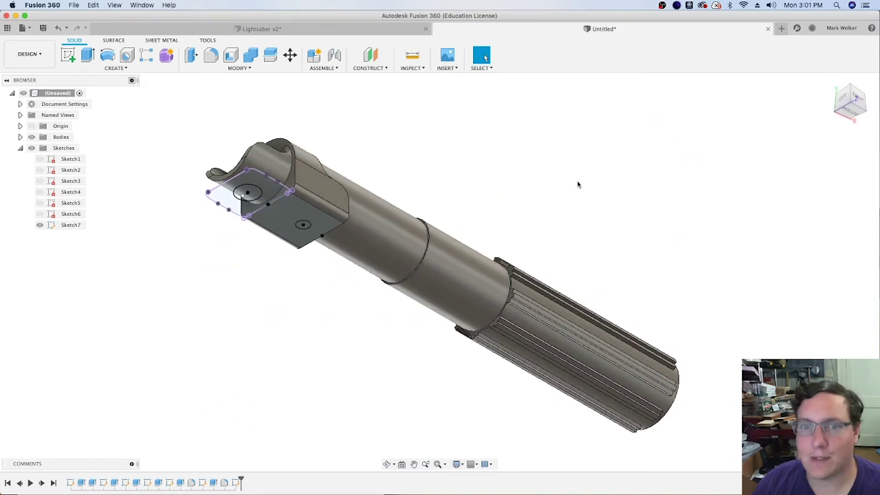
right_click(834, 86)
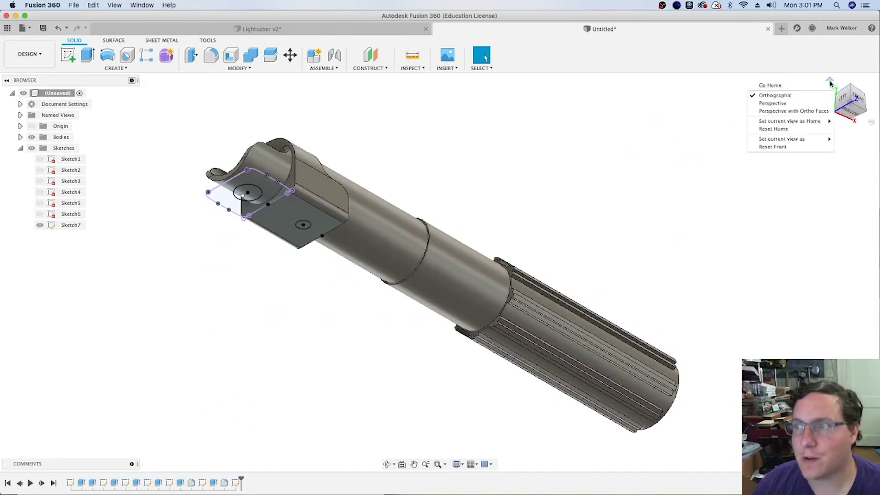
mouse_move(809, 124)
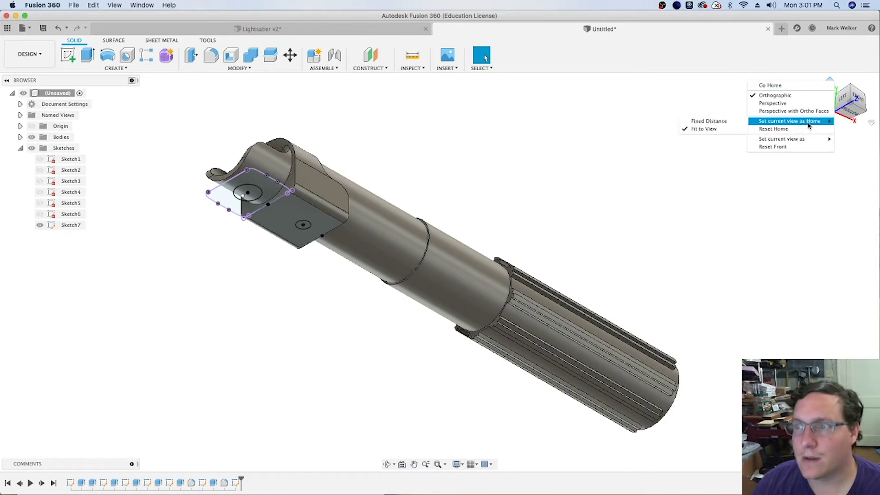
click(715, 131)
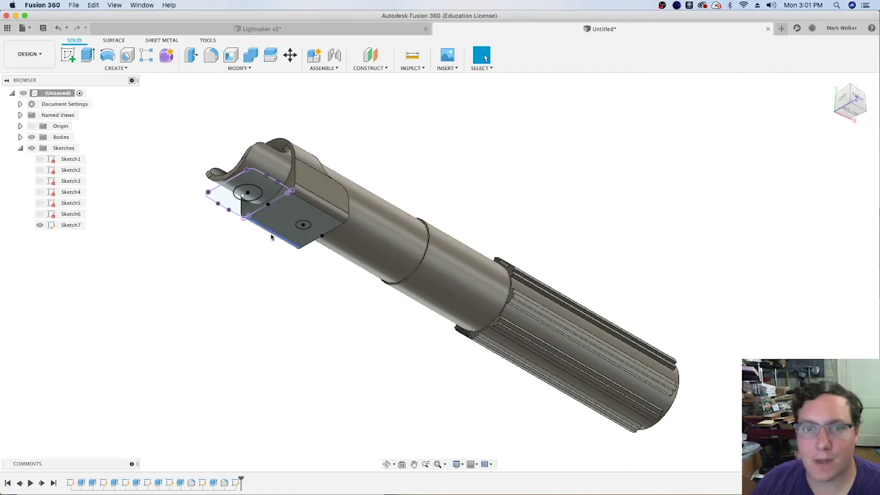
Extrude the larger circle -0.10 in toward the rounded end section as a Join.
scroll(262, 202, up, 5)
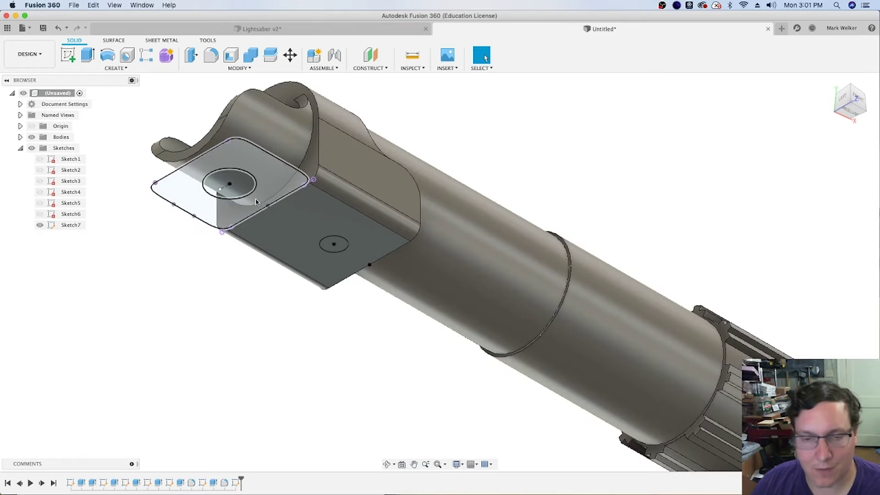
key(e)
click(243, 189)
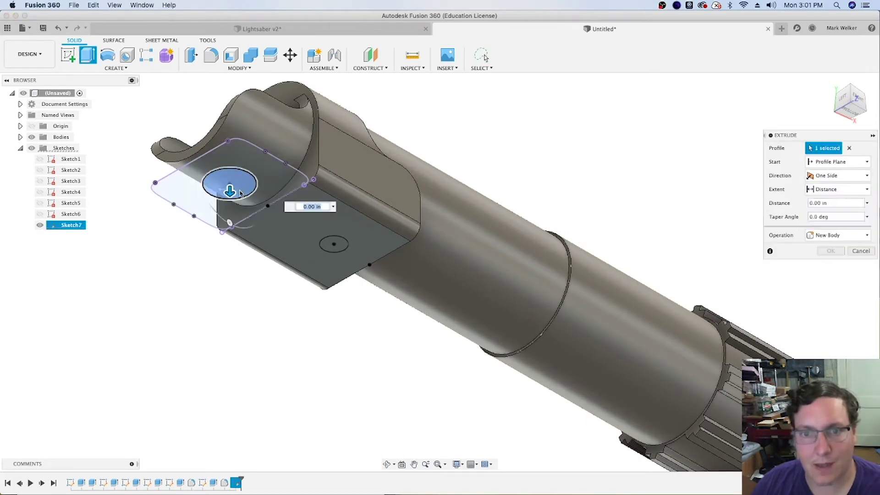
scroll(280, 220, up, 2)
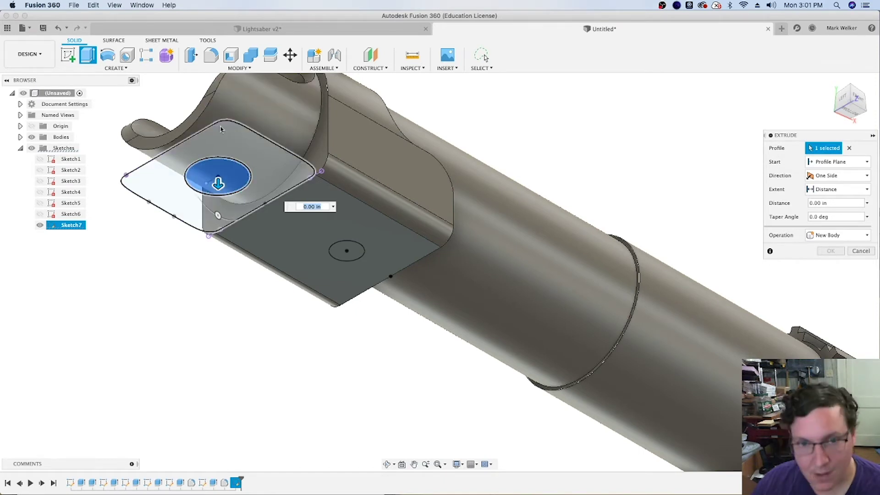
drag(218, 185, 218, 154)
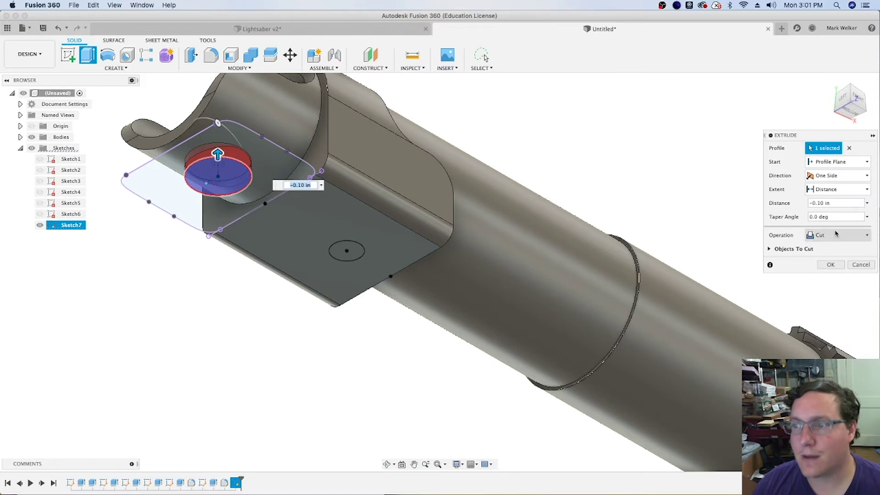
click(820, 236)
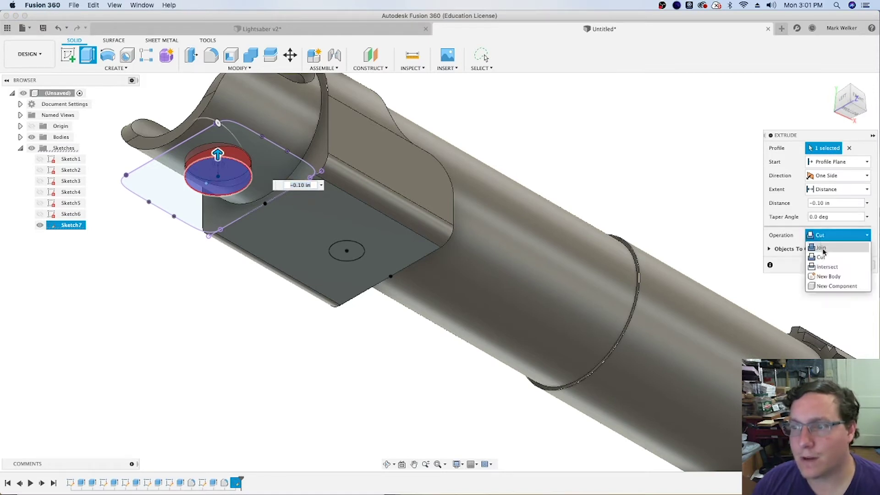
click(823, 249)
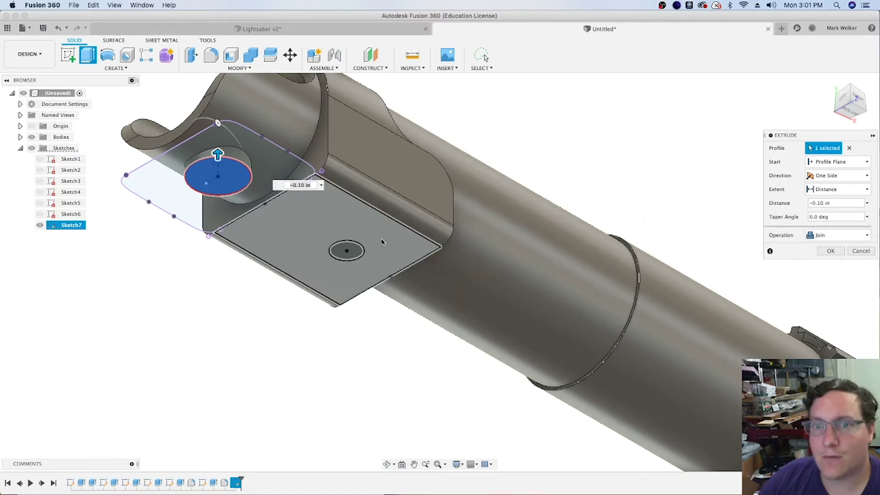
click(831, 251)
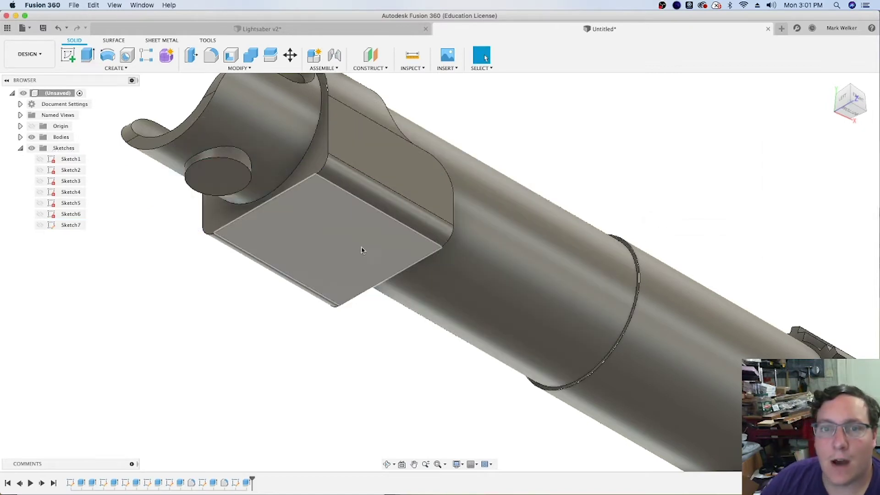
Show Sketch7 again and extrude the smaller circle 0.10 in outward from the clamp block as a Join.
click(40, 225)
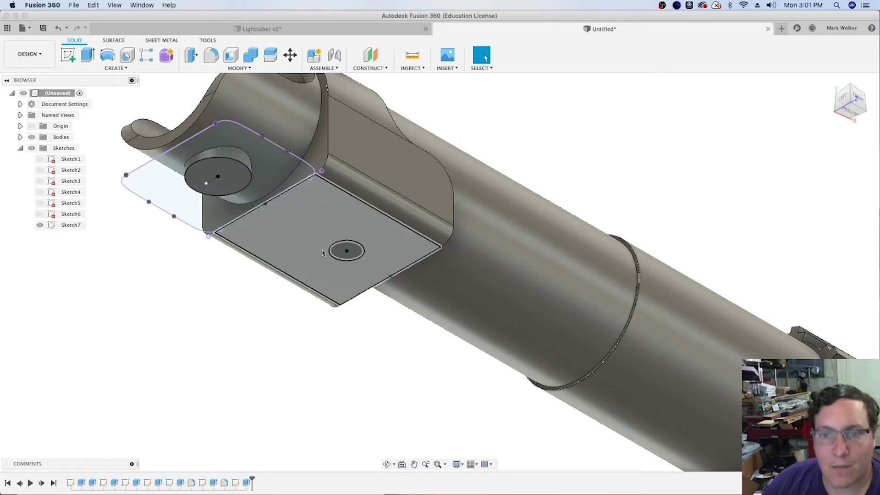
click(350, 248)
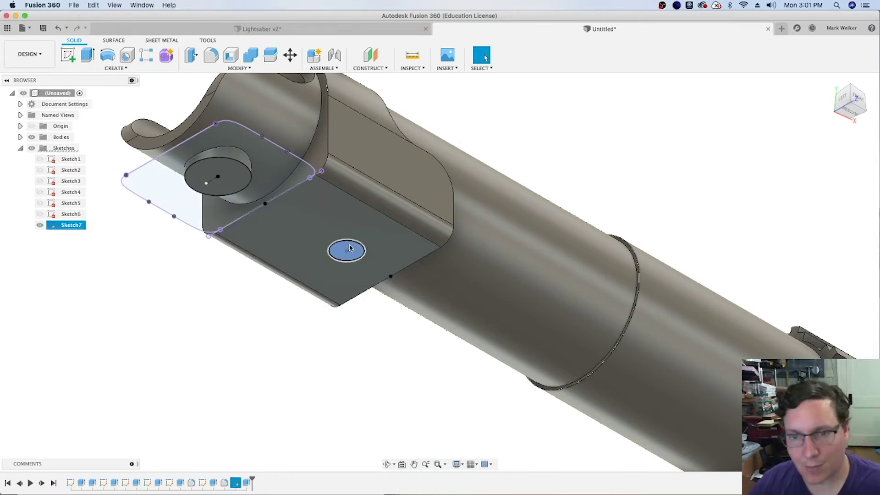
key(e)
drag(347, 259, 346, 274)
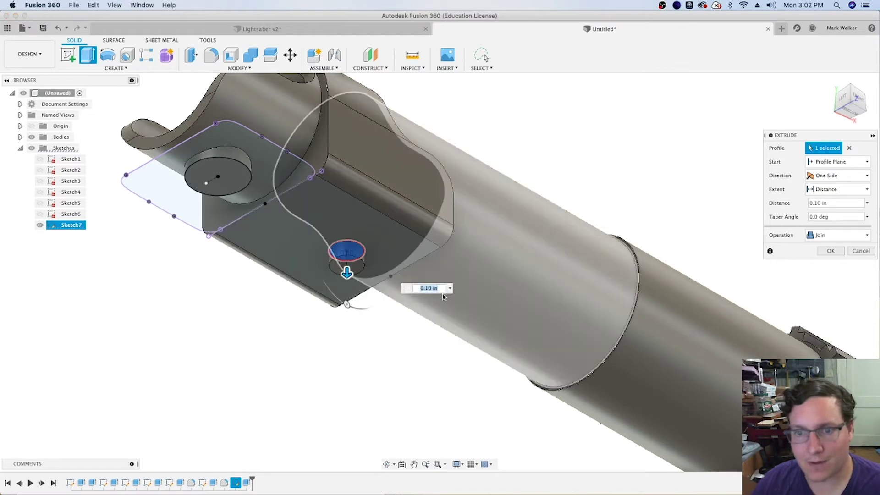
click(830, 250)
Edit the larger circle's extrusion on the end section and change its direction to Two Sides.
click(855, 101)
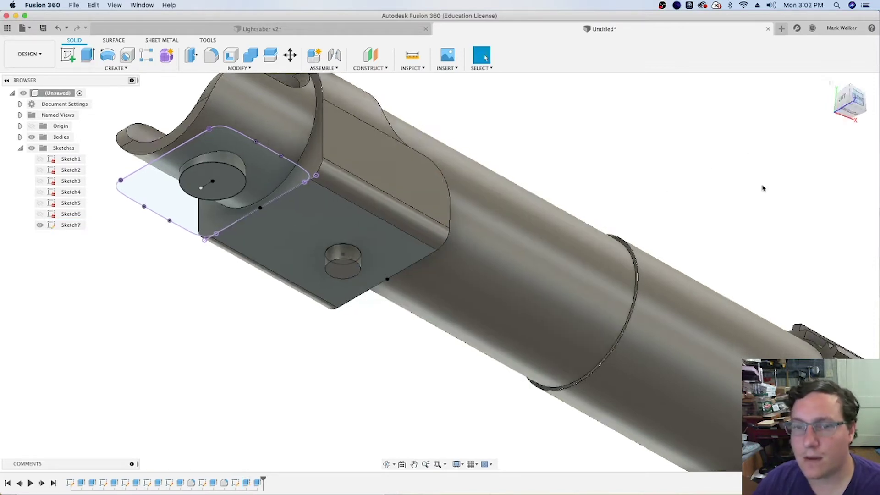
scroll(112, 432, up, 4)
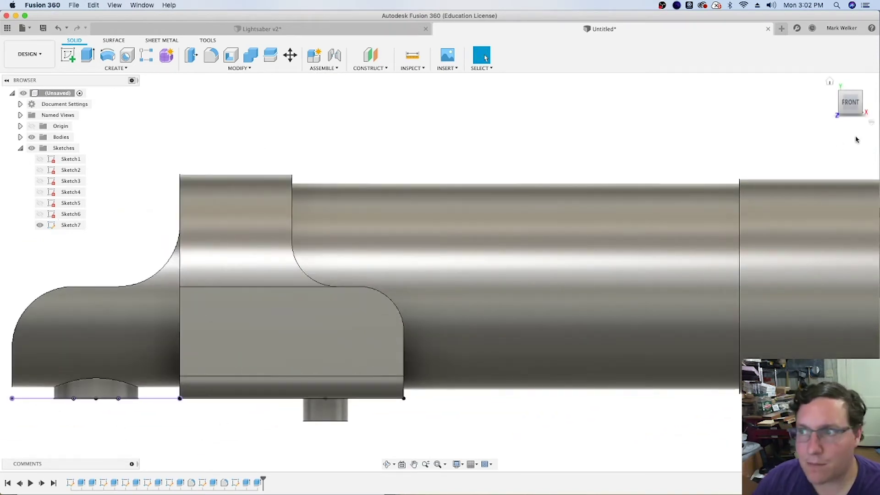
click(840, 113)
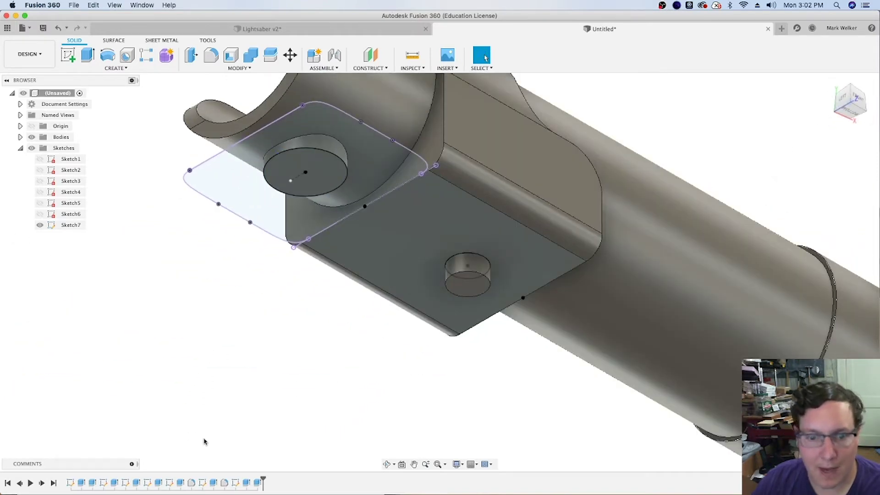
double_click(238, 483)
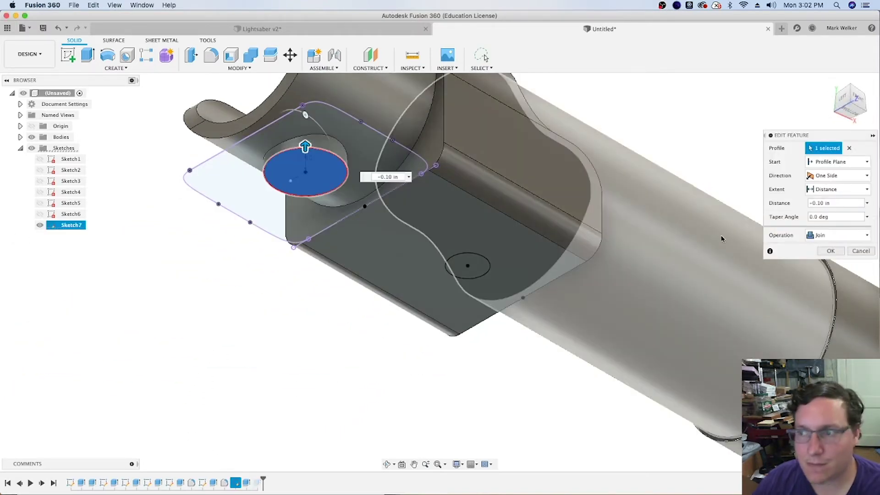
click(836, 175)
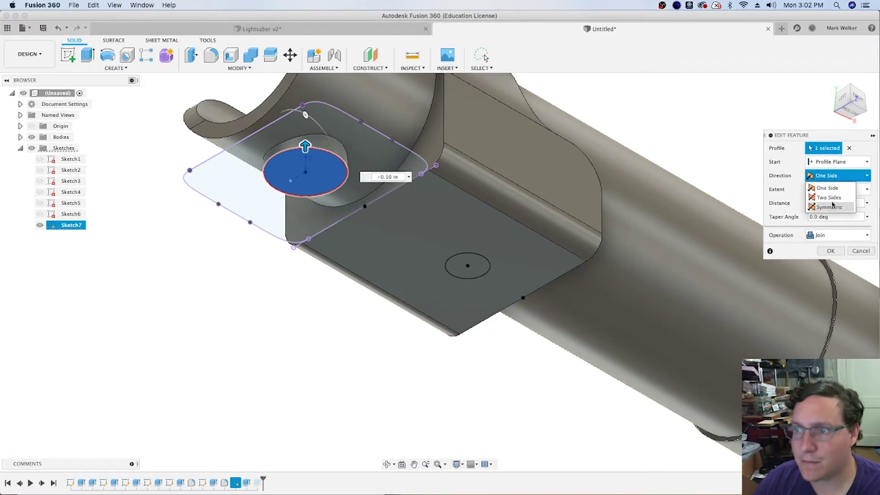
click(828, 197)
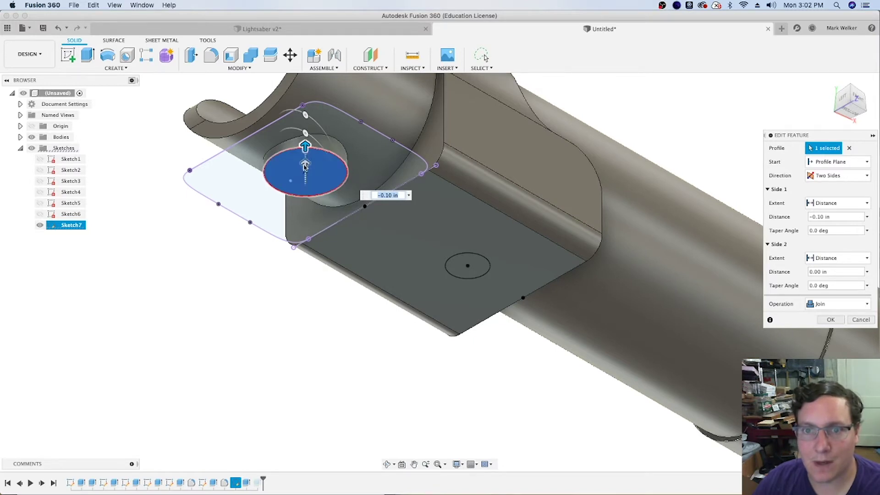
mouse_move(305, 146)
mouse_down()
mouse_move(306, 179)
mouse_move(305, 146)
mouse_up()
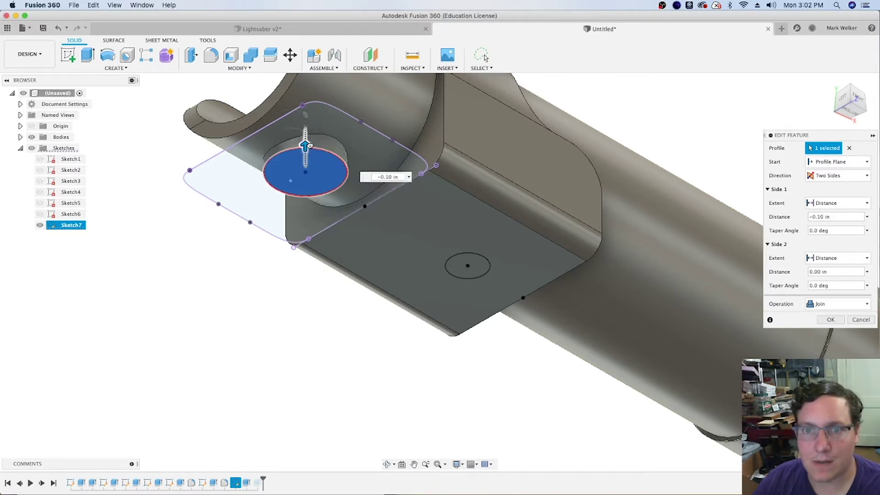
Extend side 1 of that extrusion to the end section's curved face and set the side 2 distance to -0.05 in.
click(836, 204)
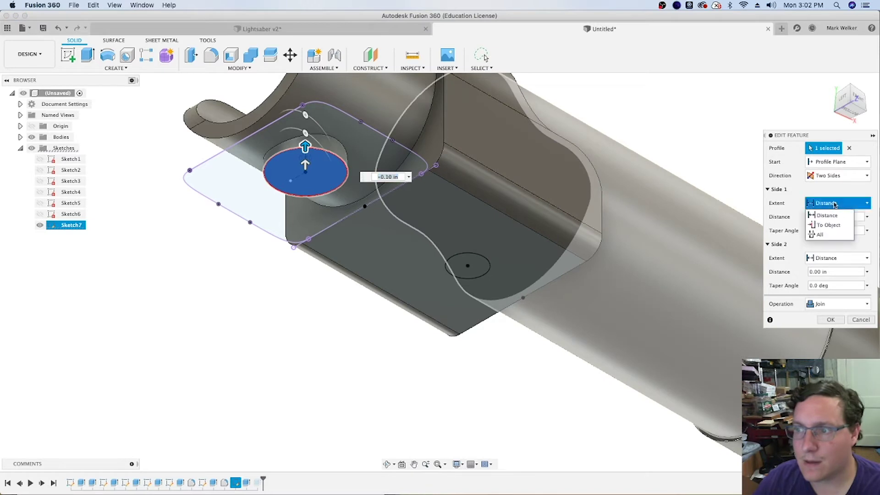
click(824, 223)
click(353, 115)
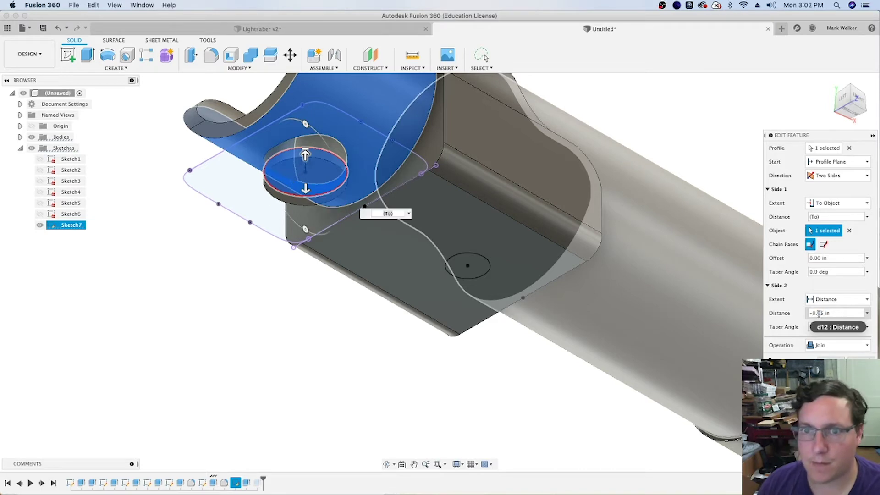
key(Return)
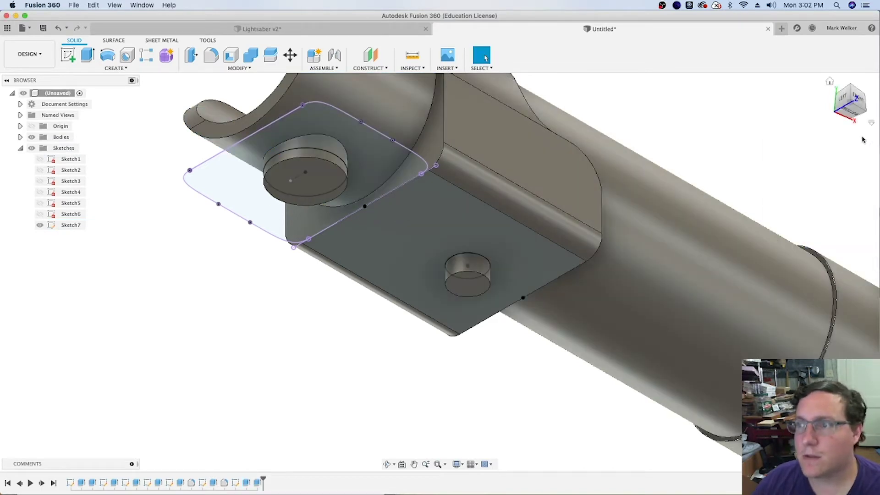
Start a new sketch on the flat underside of the clamp block.
click(855, 104)
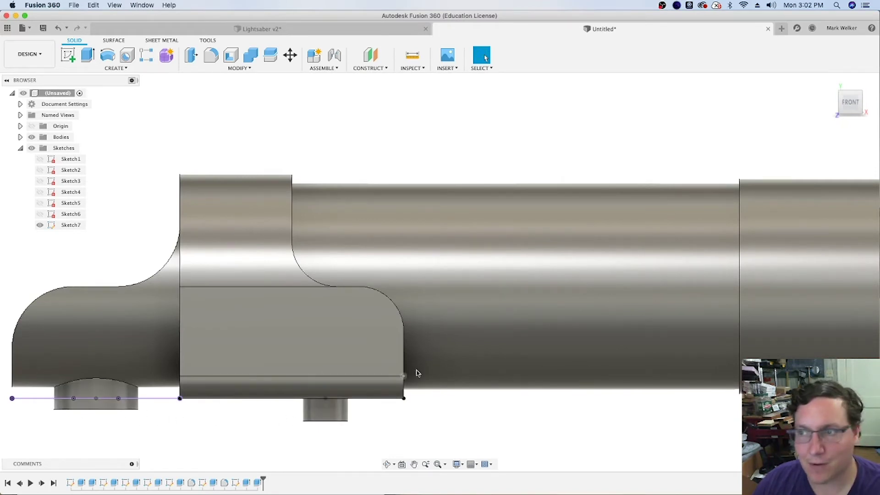
scroll(490, 301, down, 5)
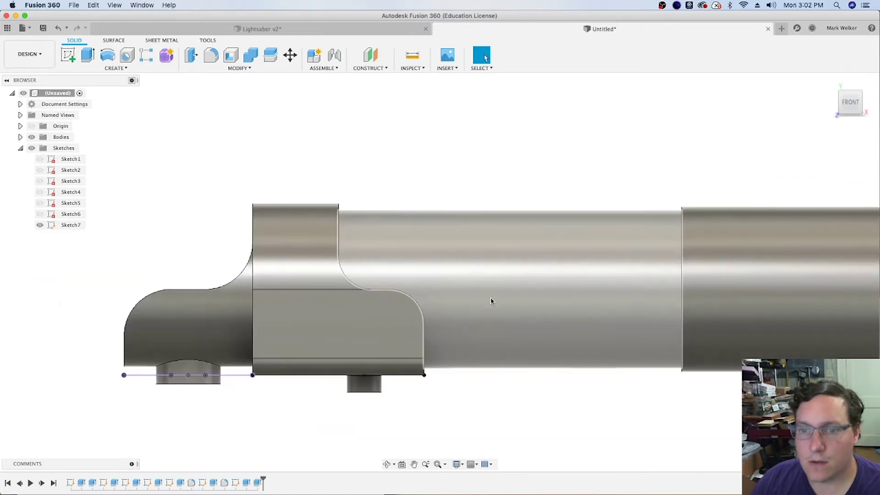
scroll(353, 304, down, 3)
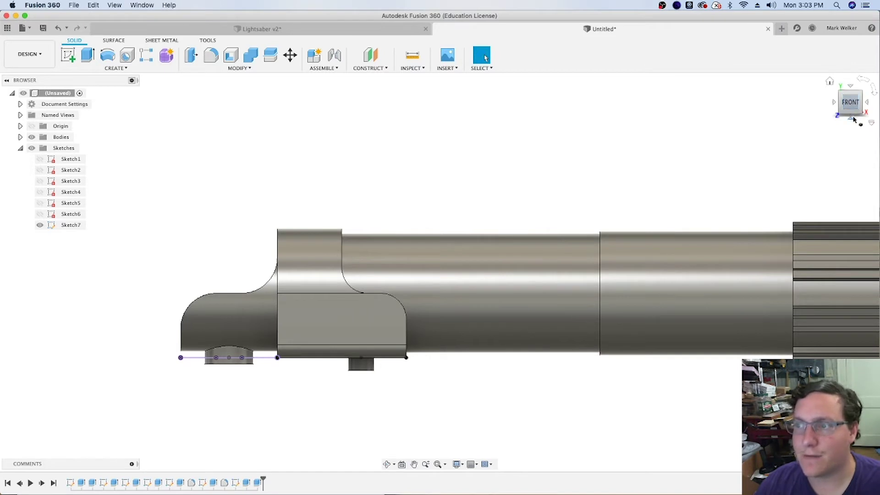
click(848, 114)
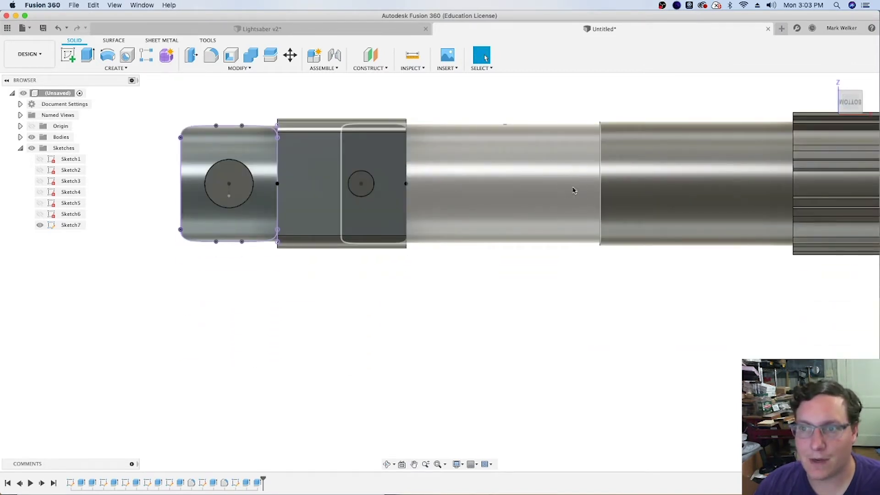
click(68, 55)
click(373, 152)
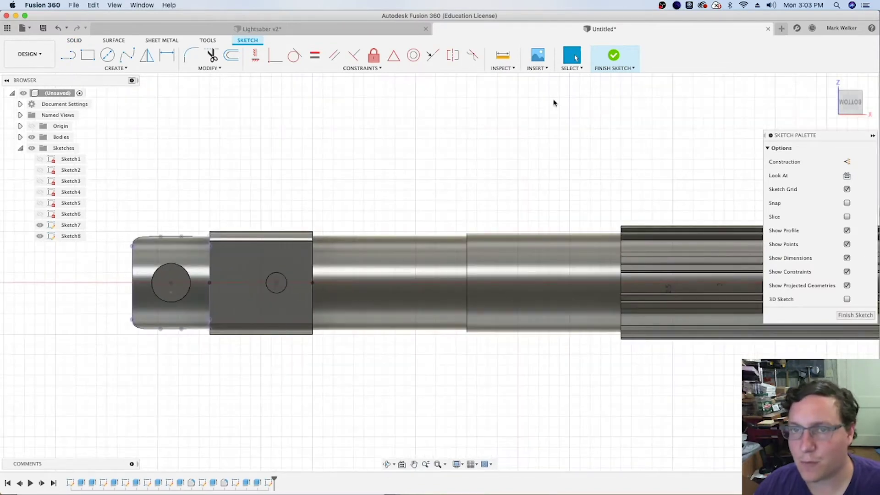
Draw a 0.20 in diameter circle on the hilt's centreline, on the smooth section just before the ribbed grip.
click(114, 57)
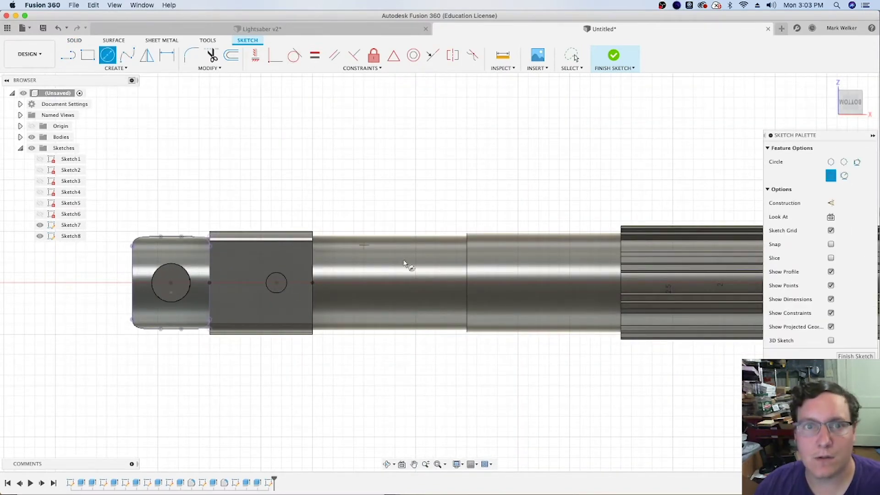
click(597, 284)
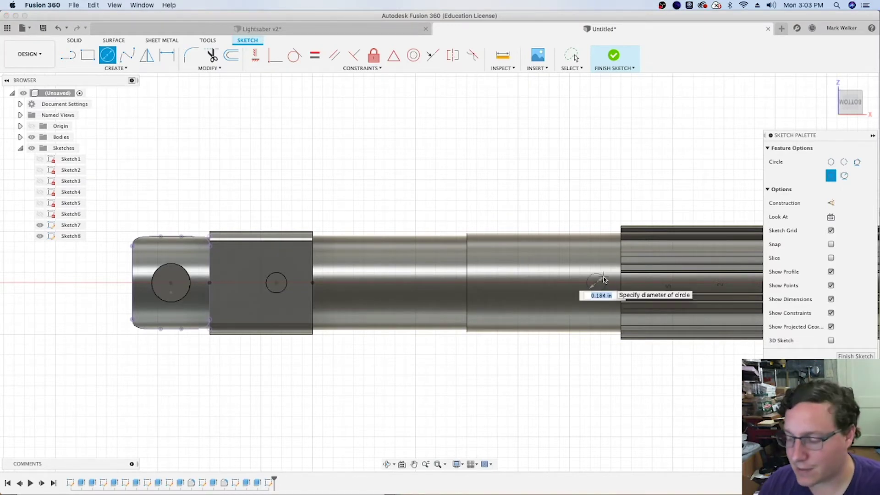
click(603, 280)
key(Escape)
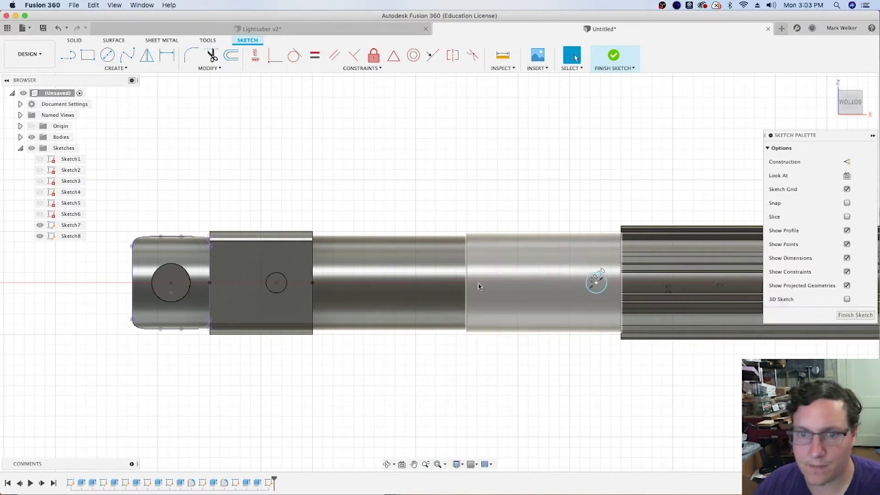
Constrain the new circle's centre horizontally to the centre of the small round boss on the clamp block.
scroll(469, 286, up, 3)
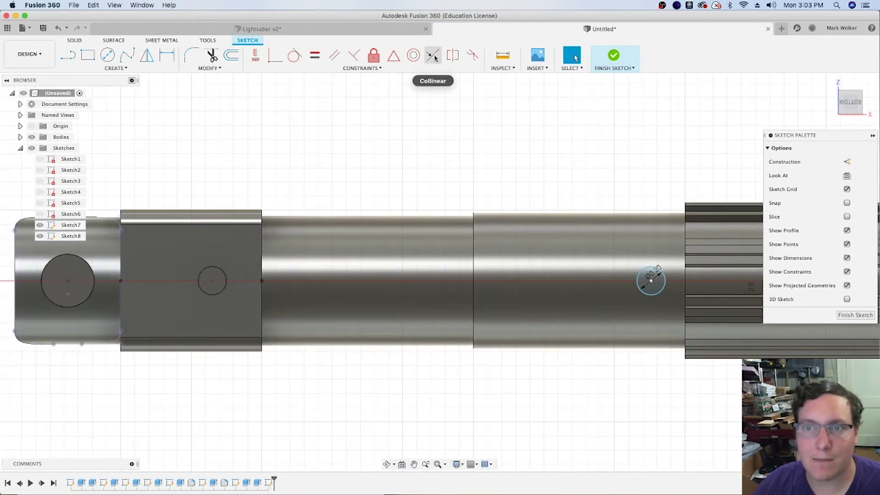
click(255, 55)
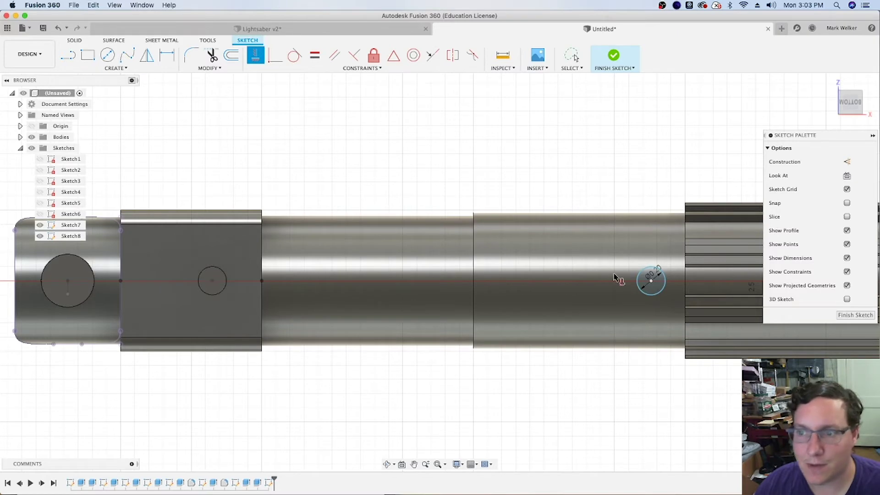
click(650, 280)
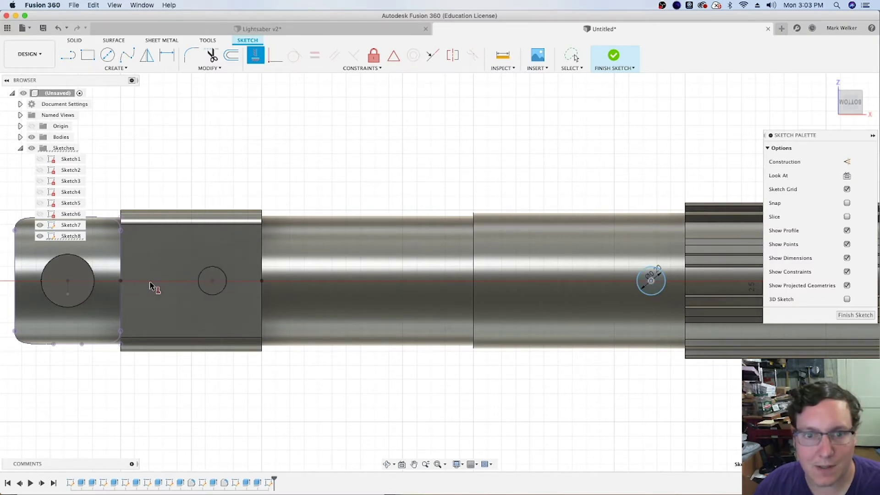
click(212, 281)
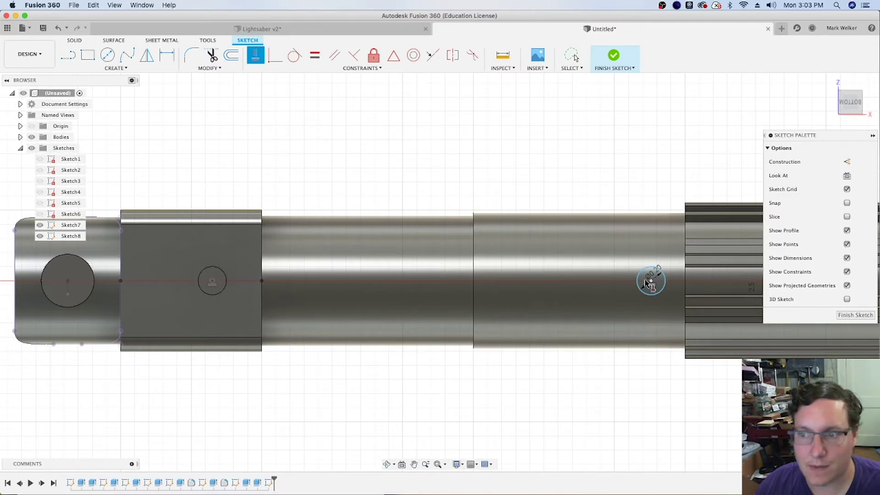
key(d)
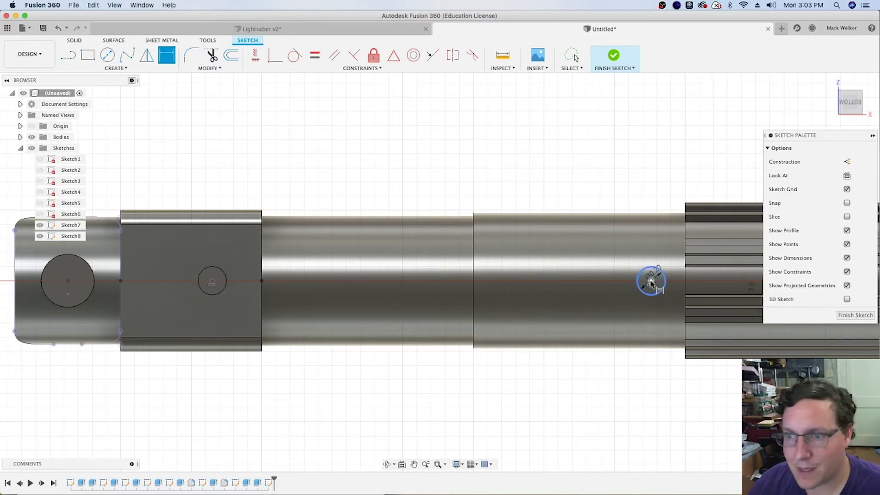
click(651, 282)
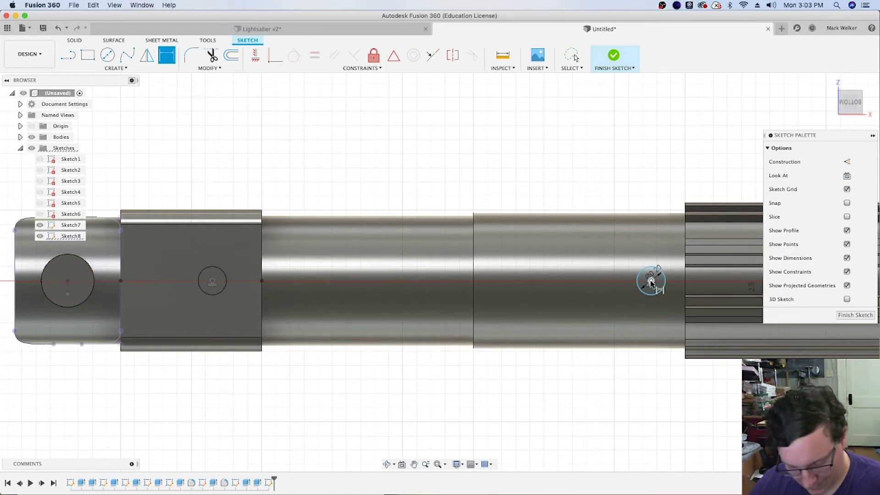
key(Escape)
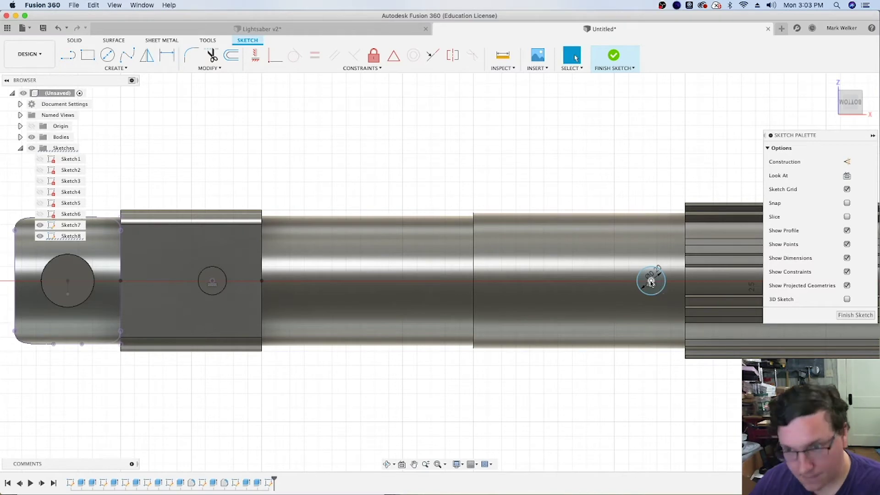
Move the circle onto the tube section beside the clamp block, dimension its centre 0.20 in from the tube's step edge, and finish the sketch.
drag(651, 282, 444, 282)
key(d)
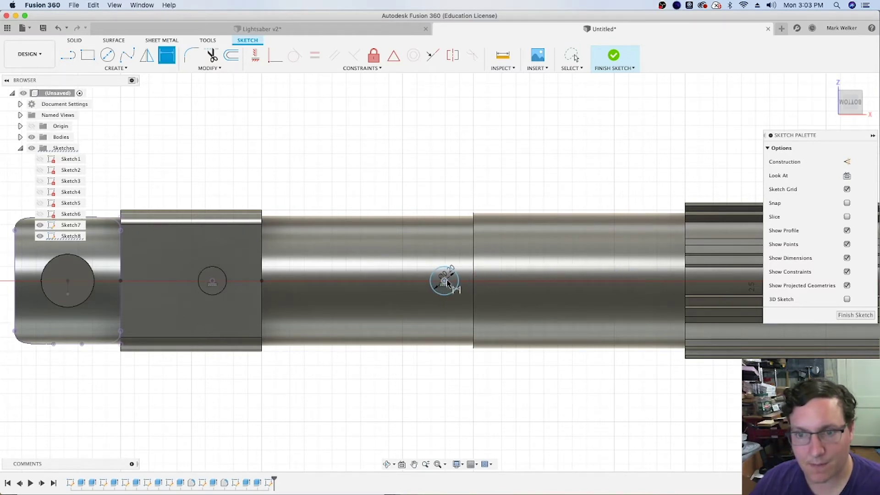
click(445, 282)
click(474, 295)
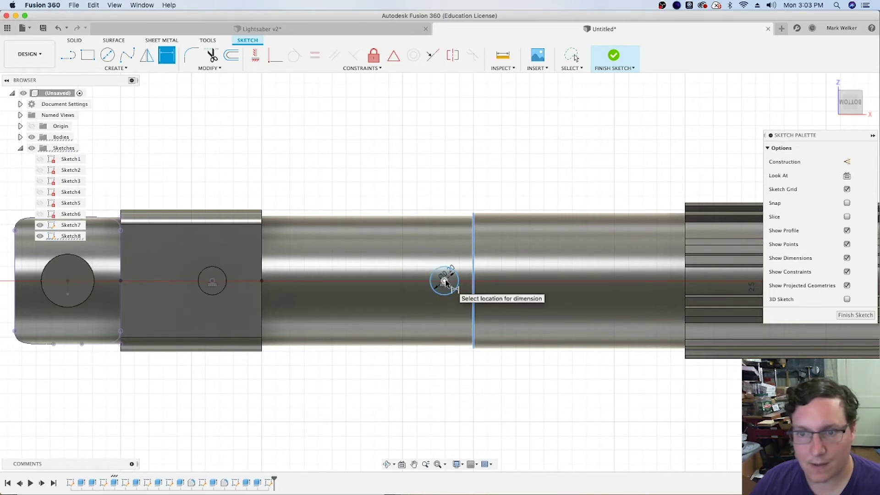
click(455, 188)
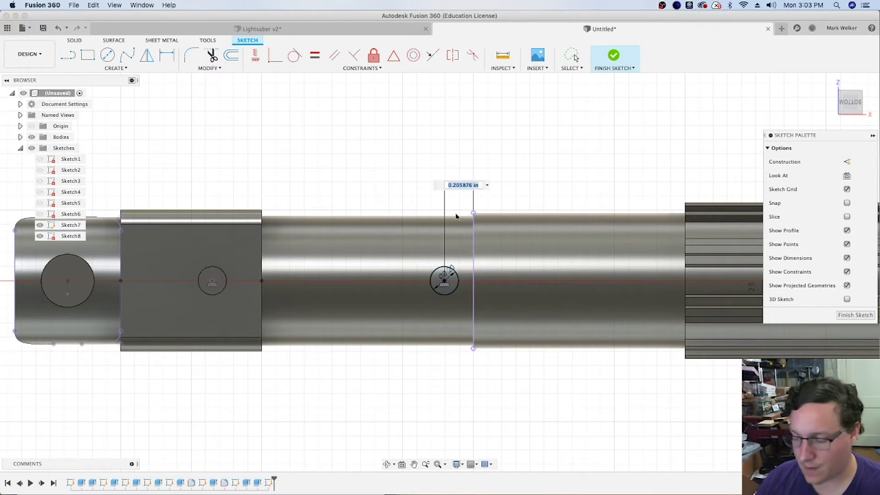
text(0.2)
key(Return)
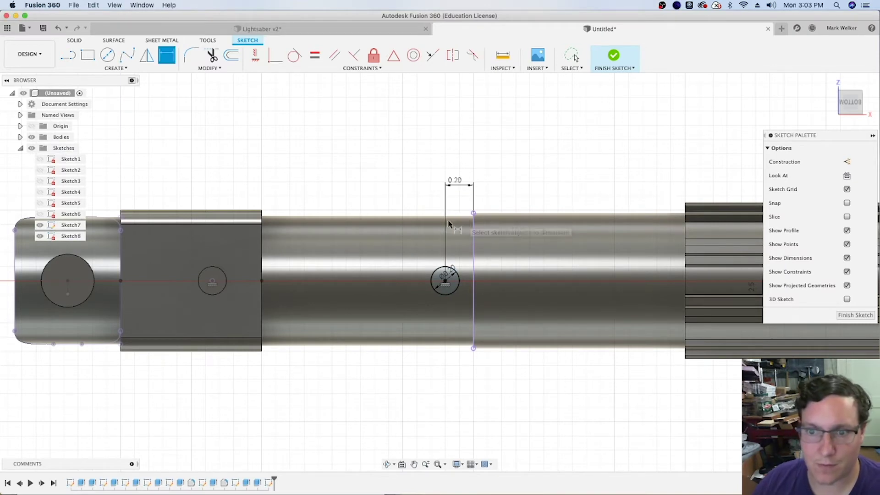
click(613, 55)
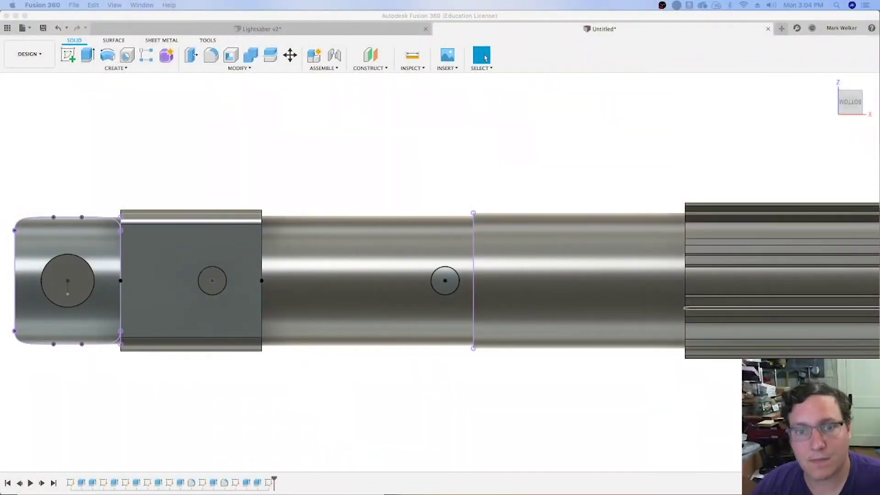
Extrude the 0.20 in circle beside the tube's step edge, starting from the tube's outer face as the start object.
click(548, 115)
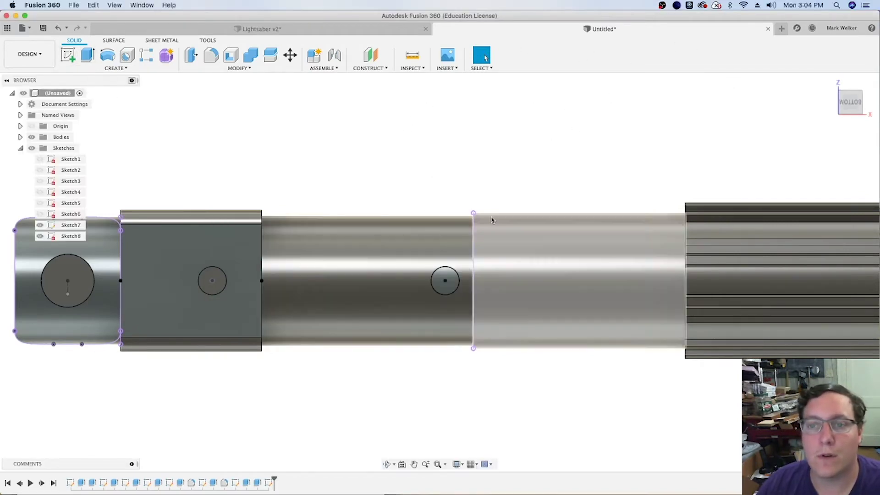
mouse_move(837, 114)
click(840, 116)
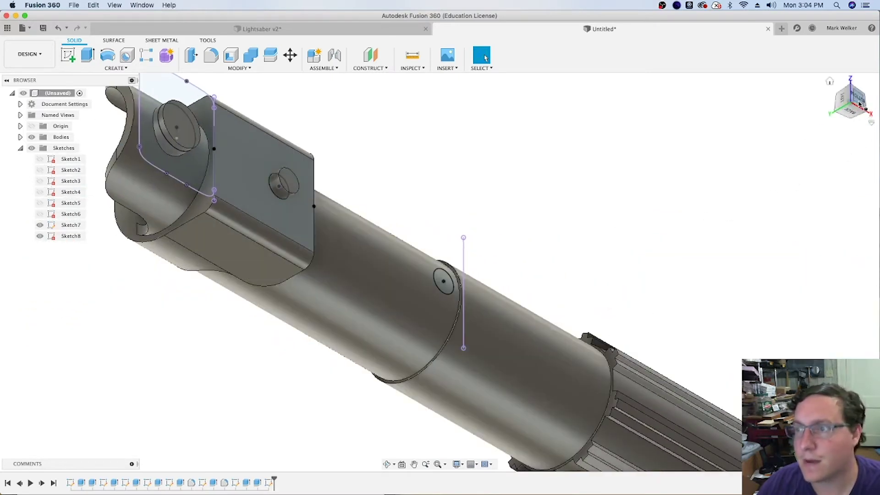
drag(852, 104, 671, 209)
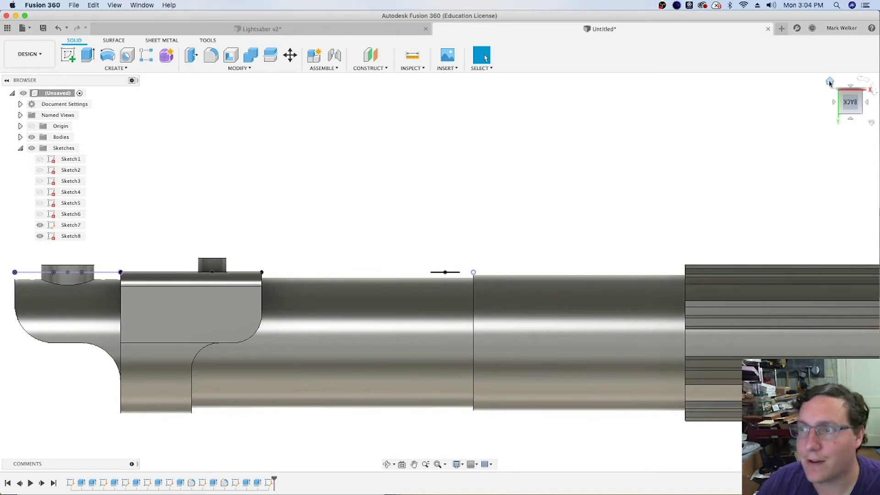
click(830, 83)
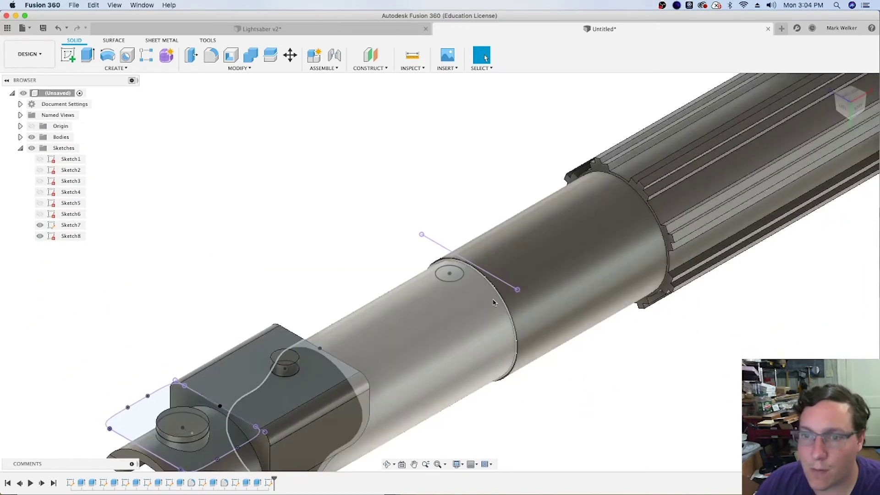
scroll(468, 297, up, 3)
click(449, 272)
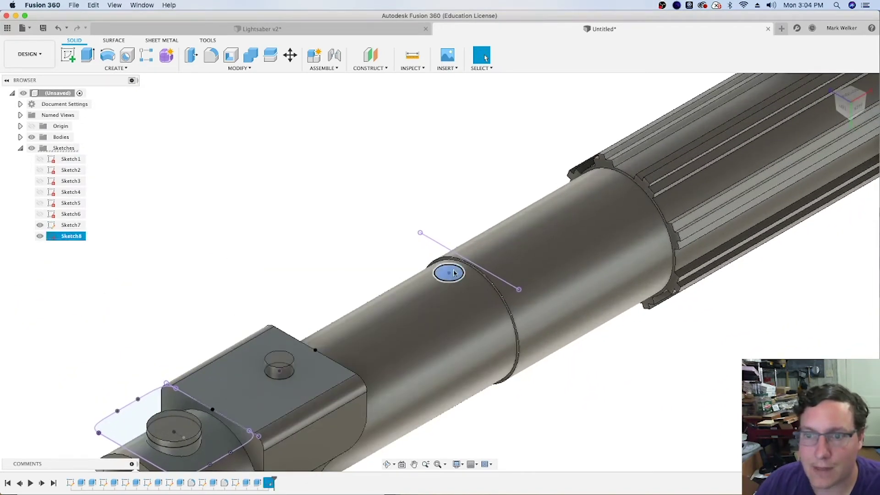
click(88, 55)
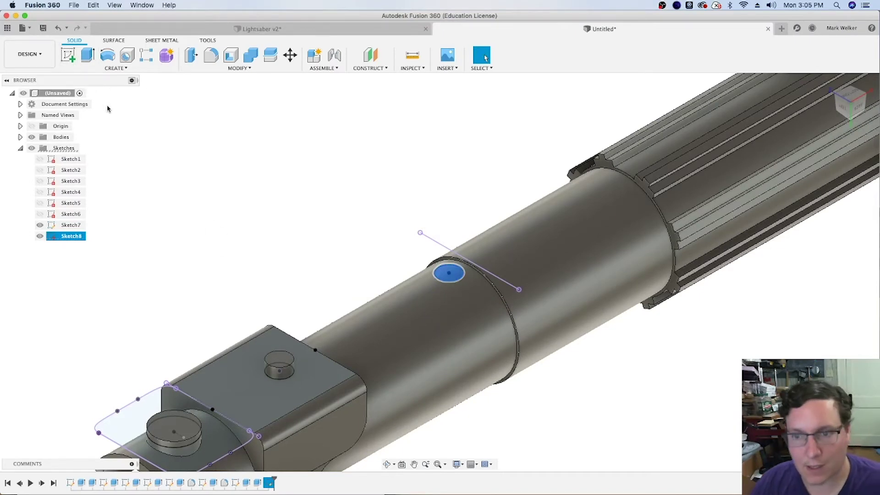
click(861, 163)
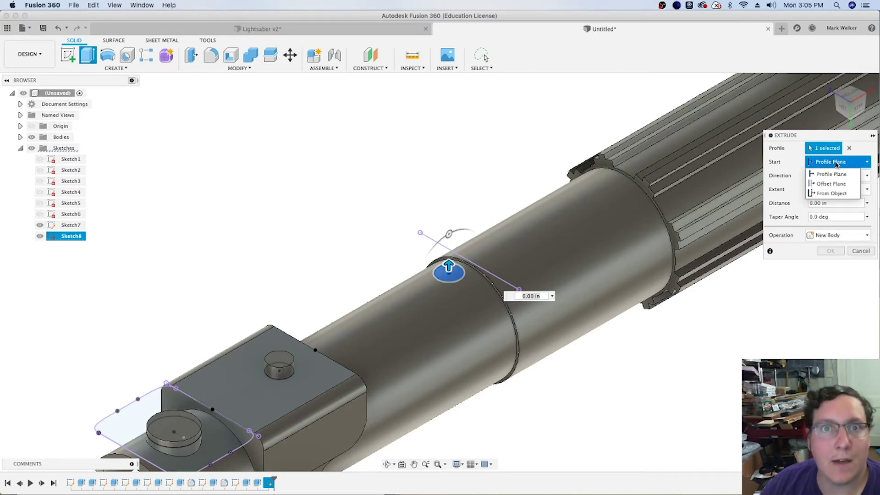
click(832, 193)
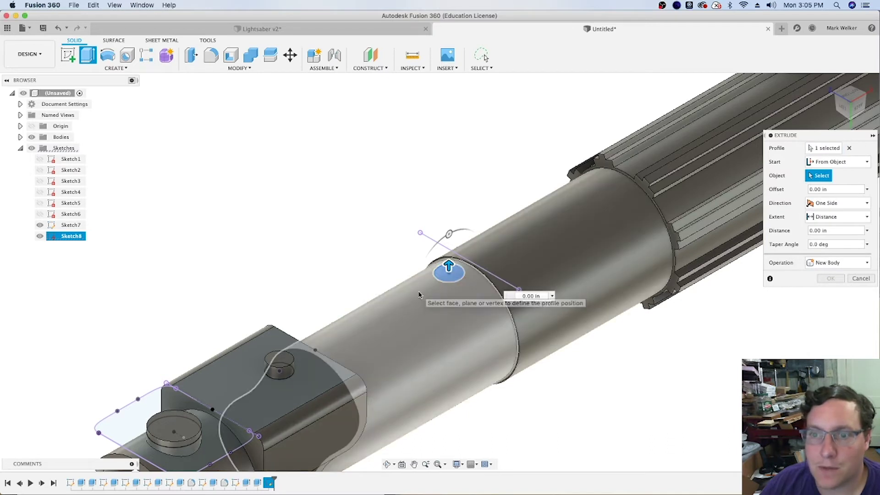
click(438, 300)
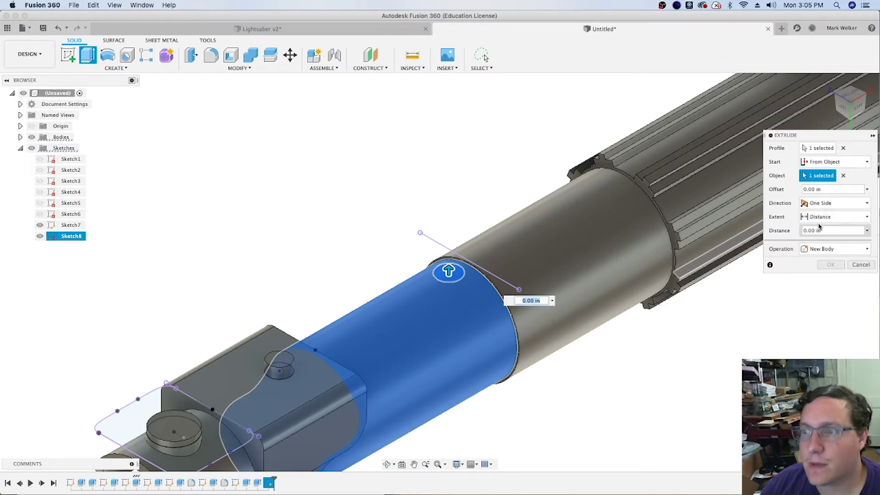
Set the extrusion distance to -0.04 in as a cut and complete the round recess in the tube.
click(815, 220)
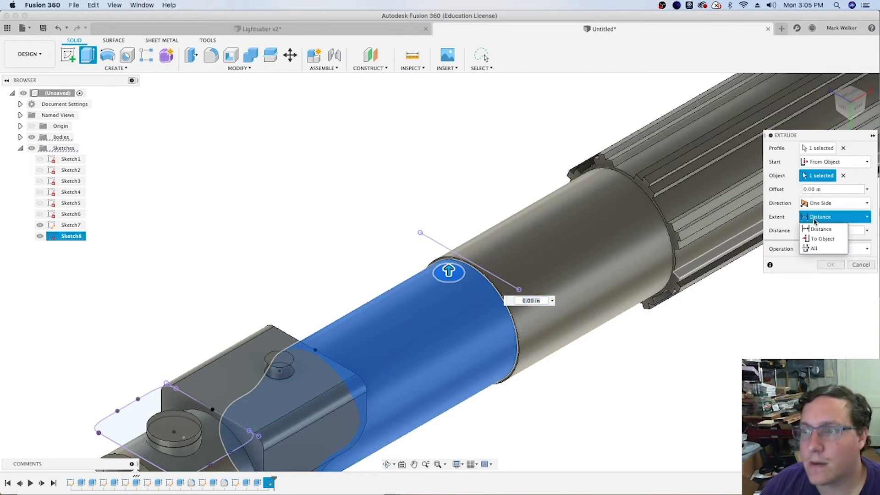
click(818, 229)
click(811, 231)
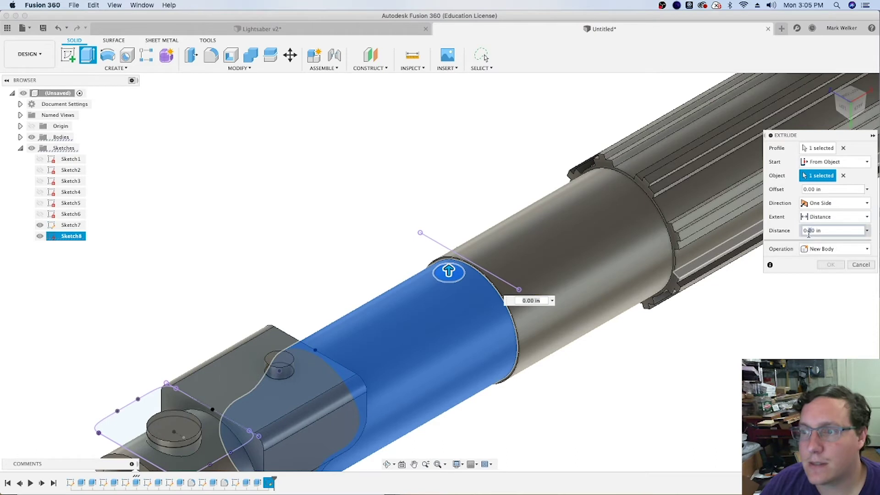
text(-)
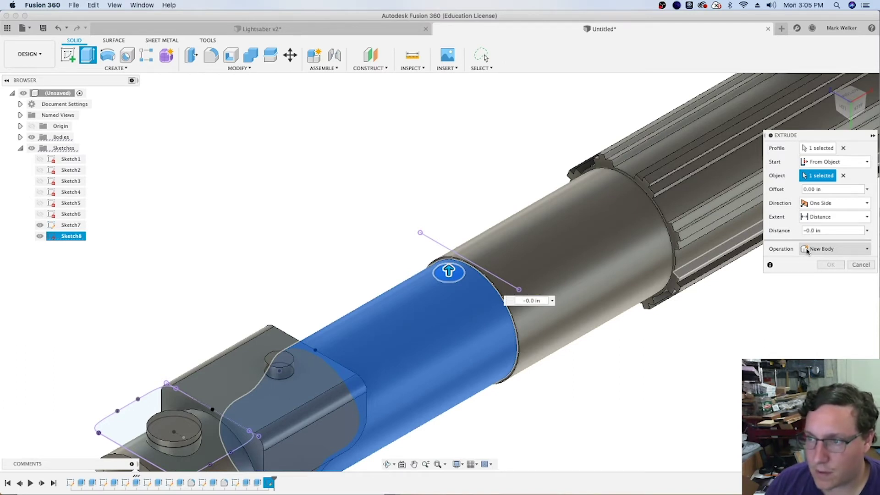
key(Return)
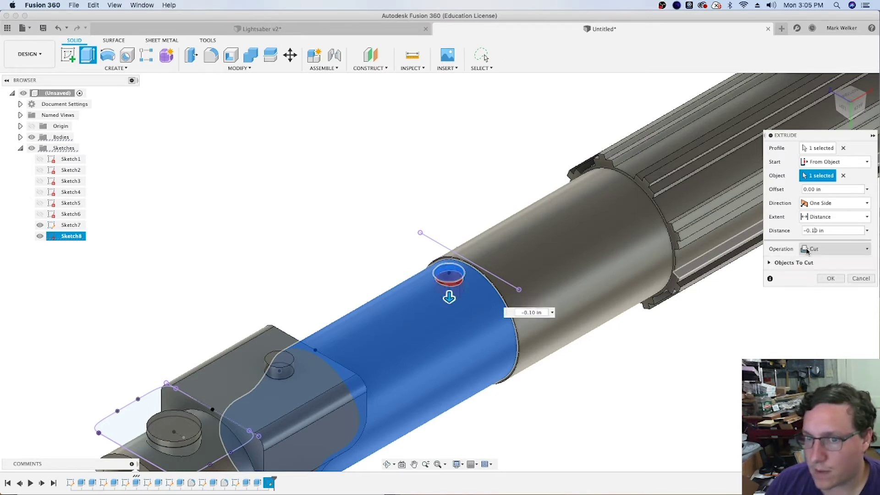
key(BackSpace)
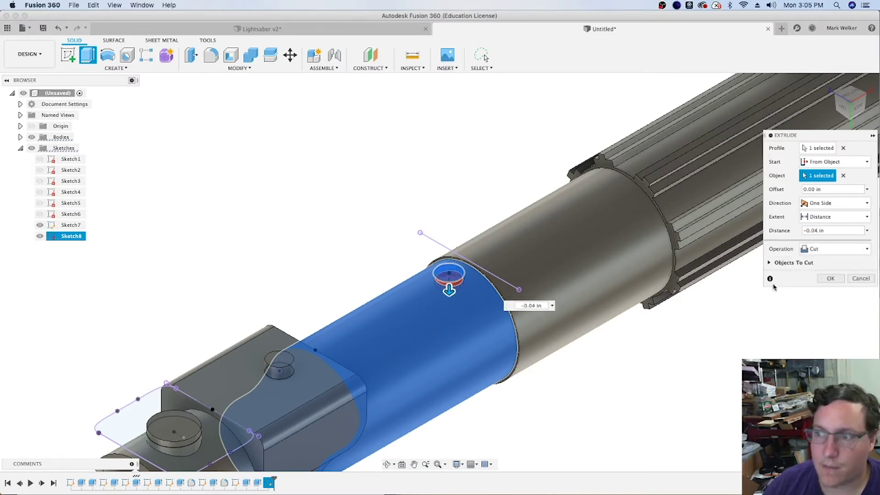
click(838, 280)
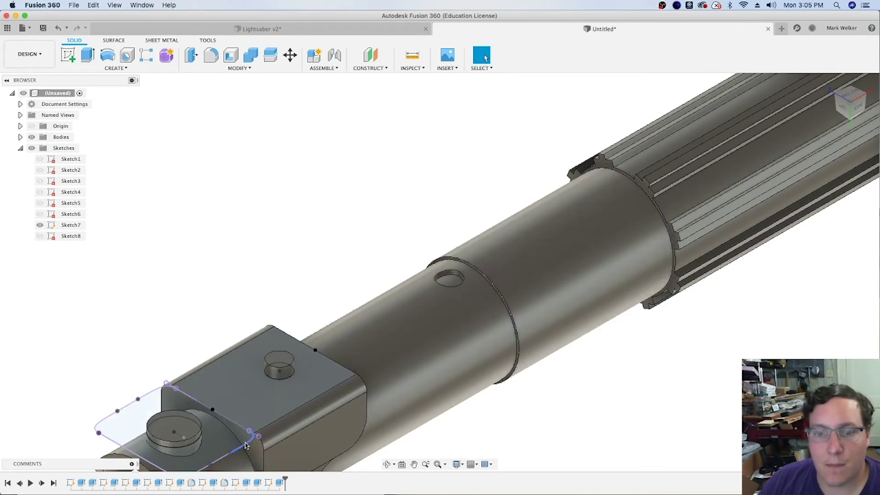
Set up a symmetric circular pattern of the recess feature around the tube's axis with a quantity of 3.
click(280, 483)
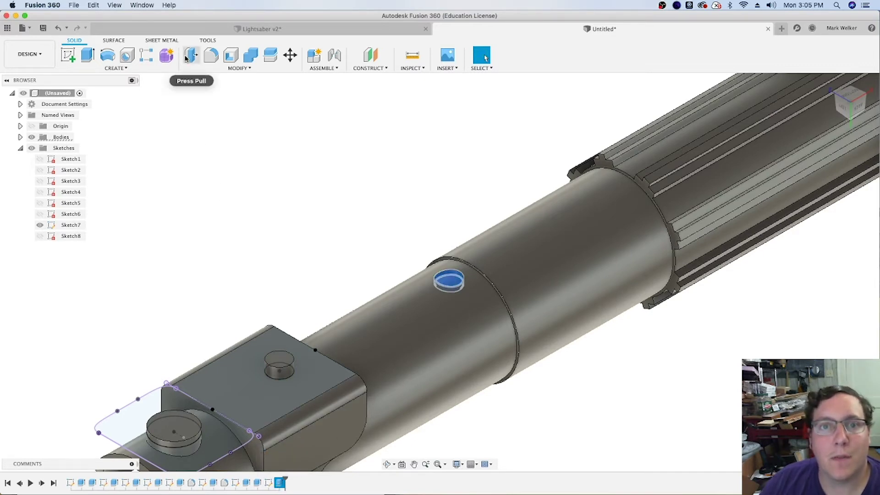
click(121, 69)
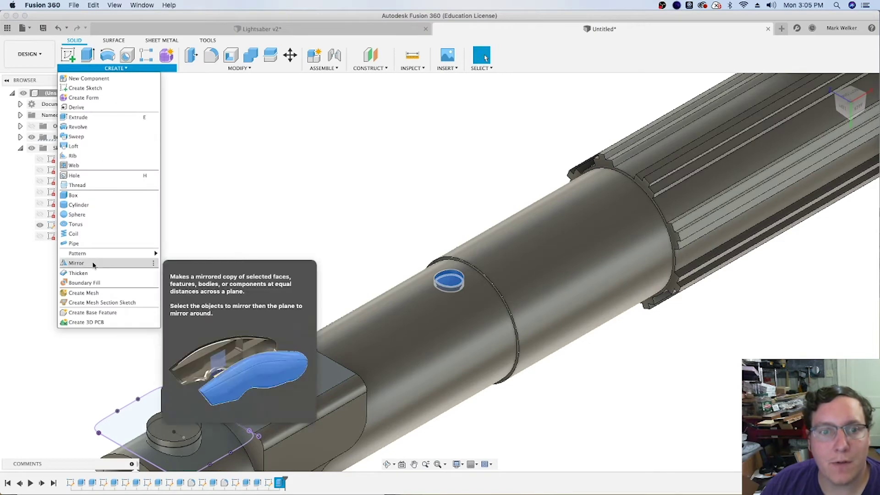
mouse_move(114, 253)
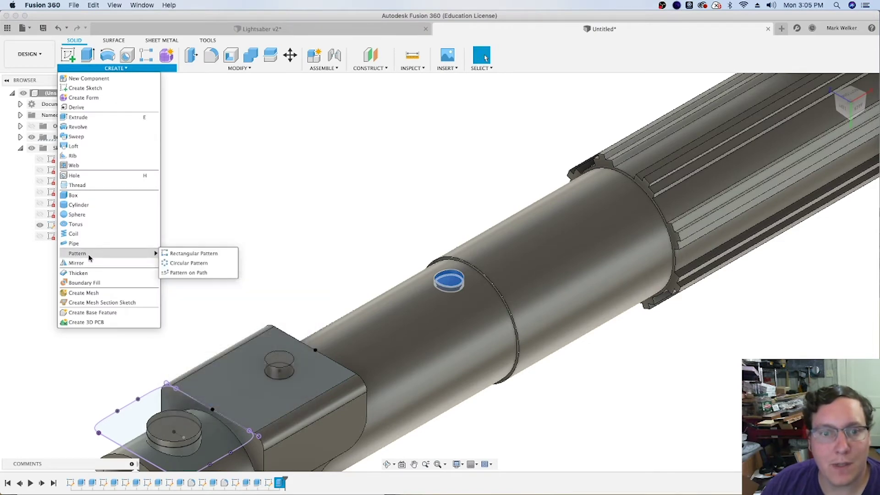
click(189, 263)
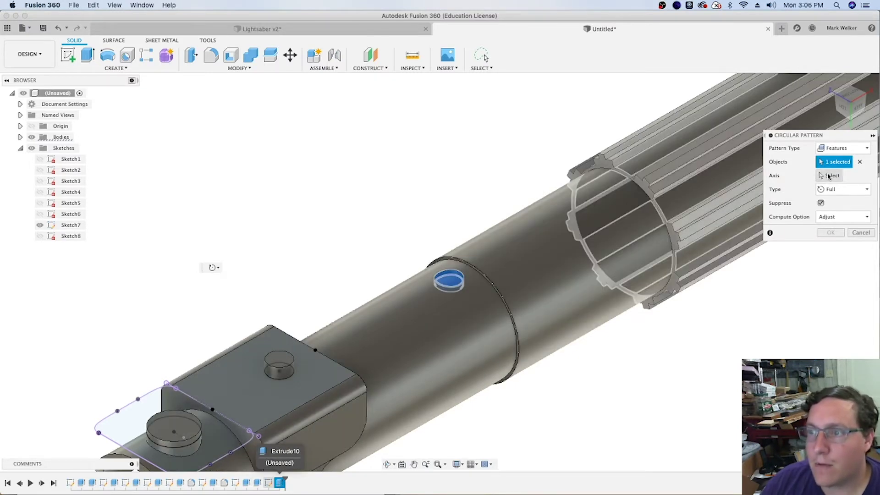
click(828, 175)
click(408, 305)
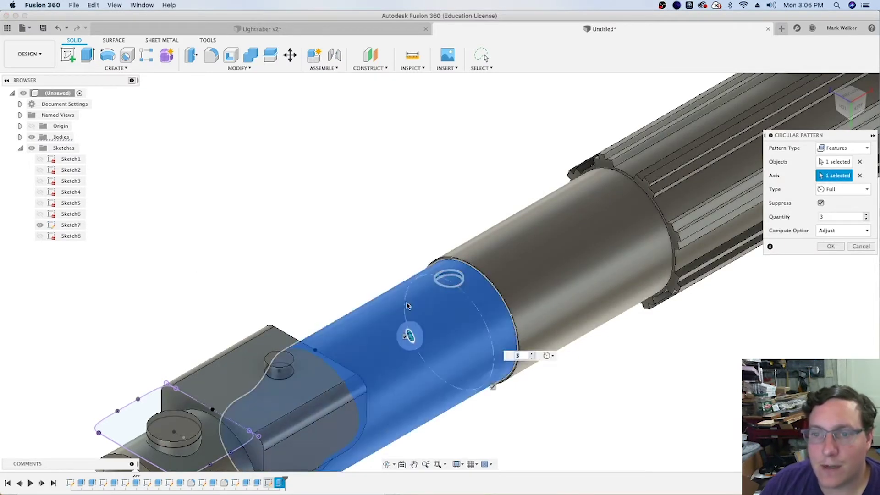
click(833, 190)
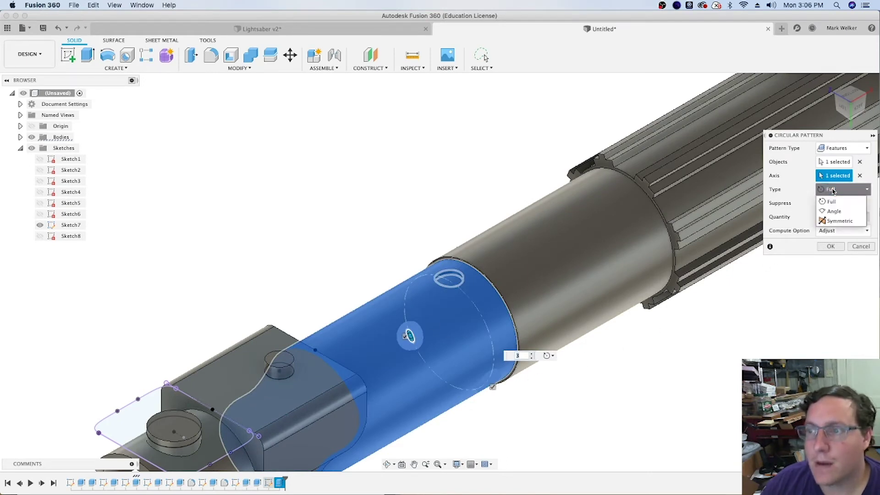
click(844, 221)
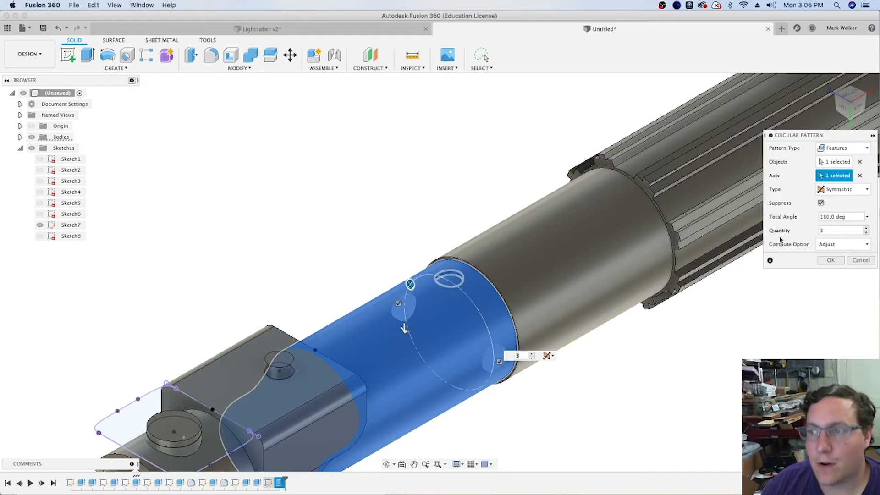
Set the circular pattern's total angle to 90 degrees.
double_click(825, 217)
text(90)
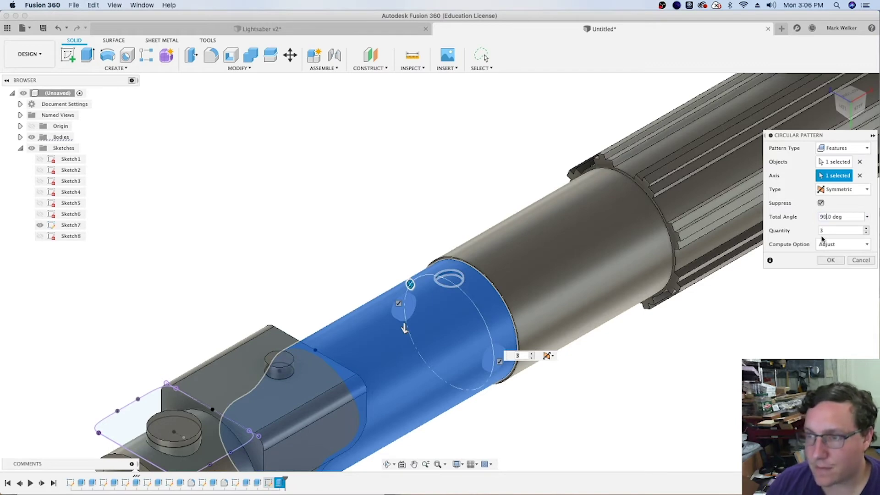
key(Return)
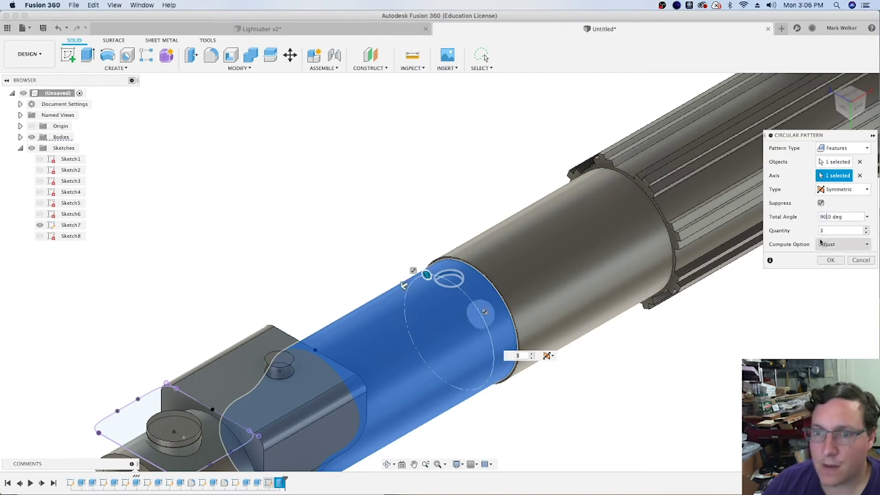
Set the circular pattern's total angle to 105 degrees and create the pattern.
click(845, 99)
scroll(455, 290, up, 1)
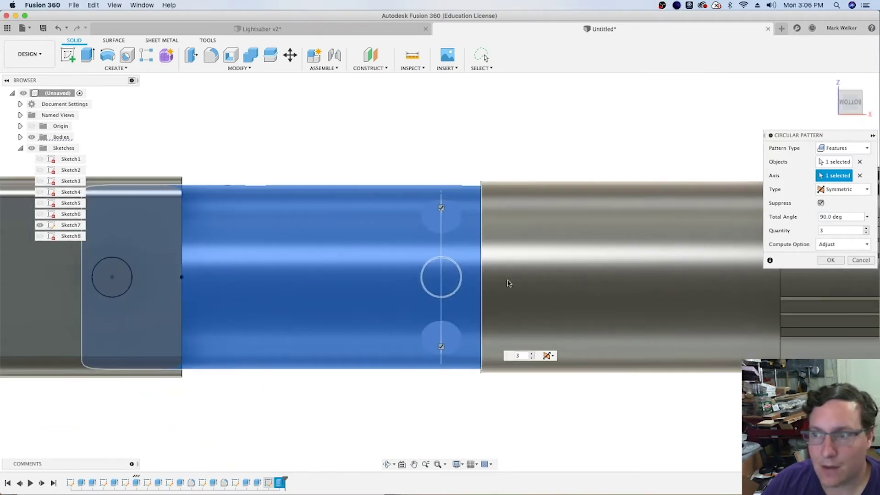
double_click(823, 216)
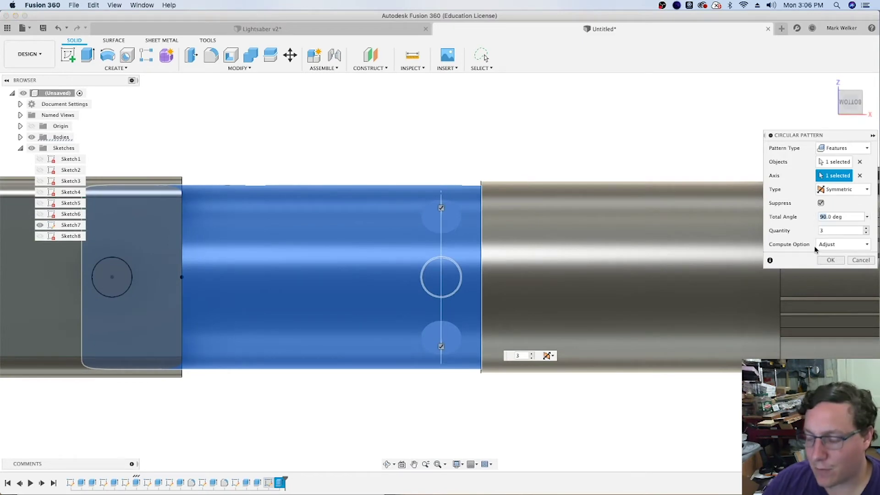
text(105)
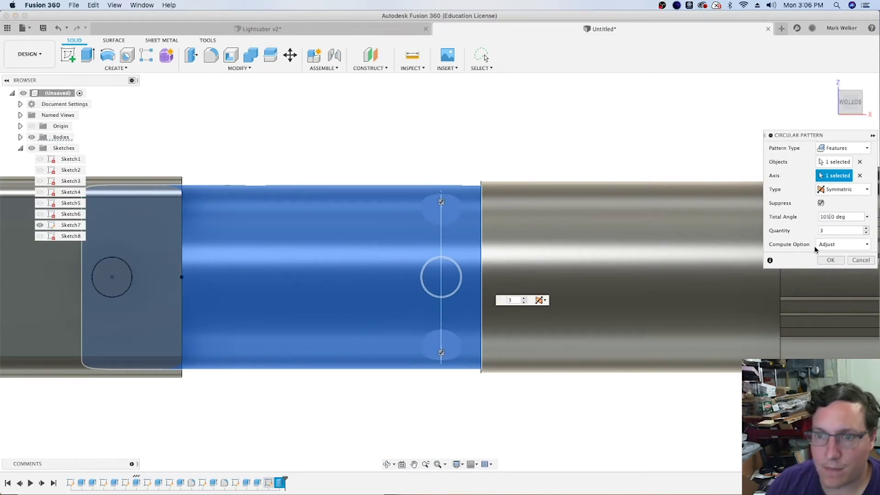
click(830, 259)
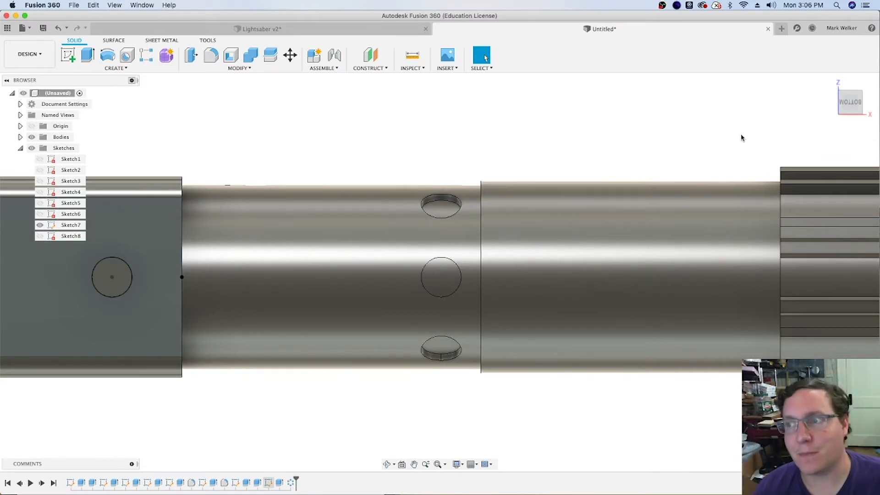
Start a new sketch on the flat front side face of the clamp block.
mouse_move(803, 129)
shift+middle_down()
mouse_move(810, 118)
mouse_move(812, 145)
shift+middle_up()
click(829, 81)
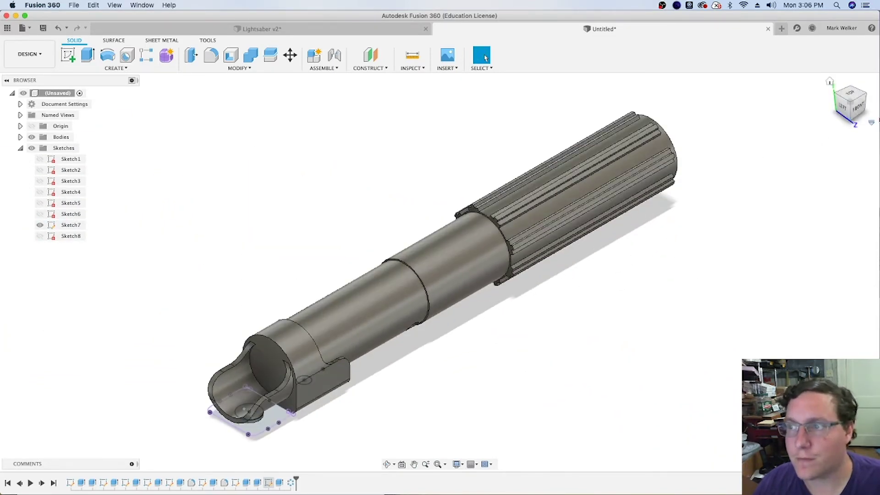
click(856, 106)
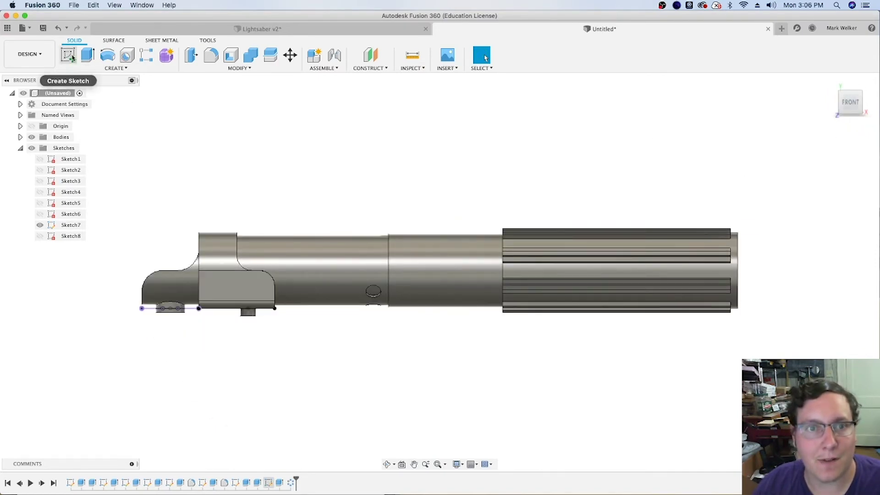
click(70, 56)
click(239, 289)
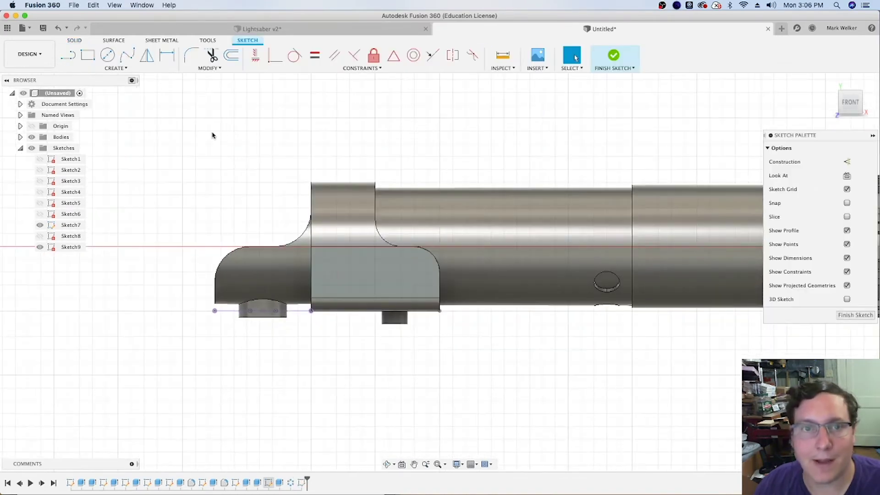
Draw a 0.20 in diameter circle on the hilt's centreline, on the tube section just beside the clamp block.
click(108, 55)
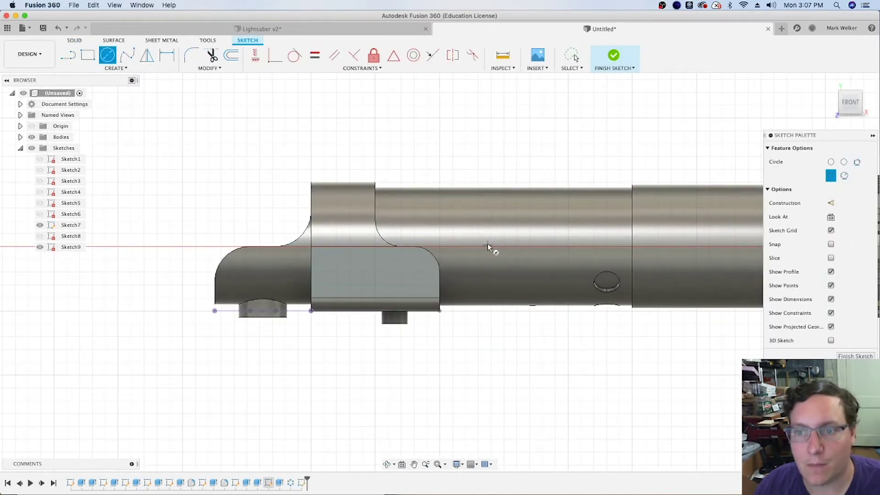
click(487, 247)
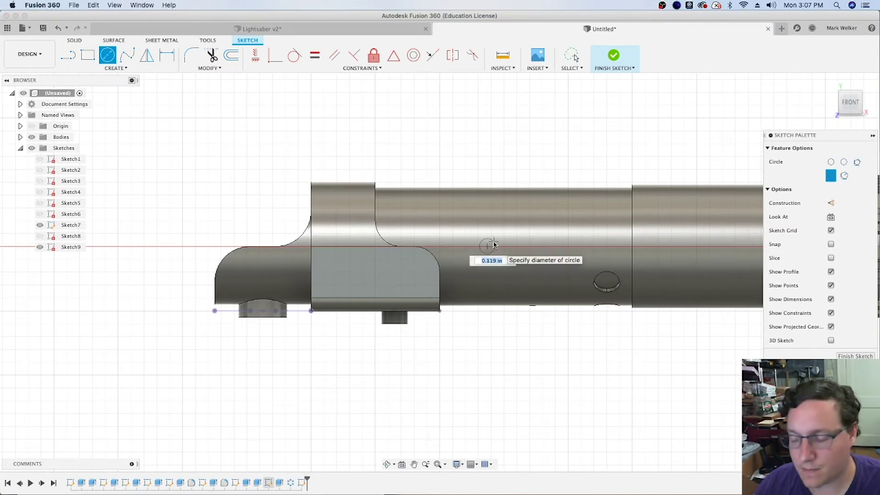
text(0.2)
key(Return)
key(Escape)
Constrain the 0.20 in circle's centre horizontally level with the endpoint of the clamp block's curved upper edge.
scroll(485, 247, up, 2)
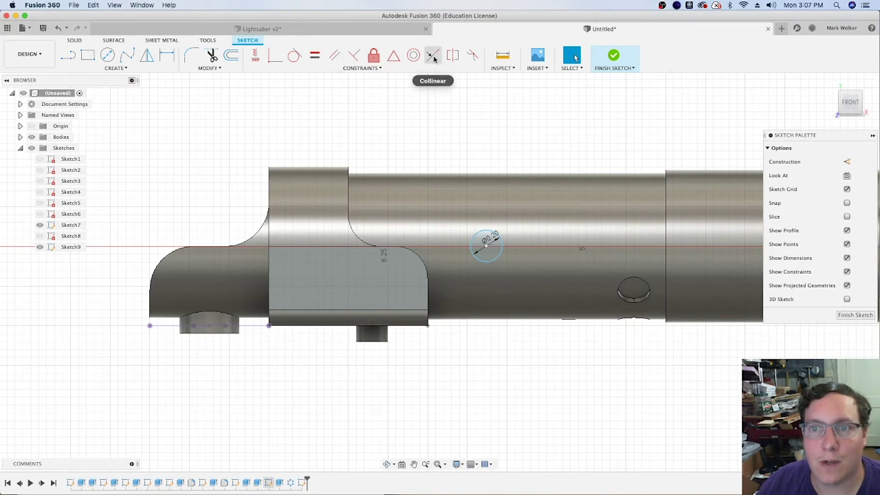
click(256, 55)
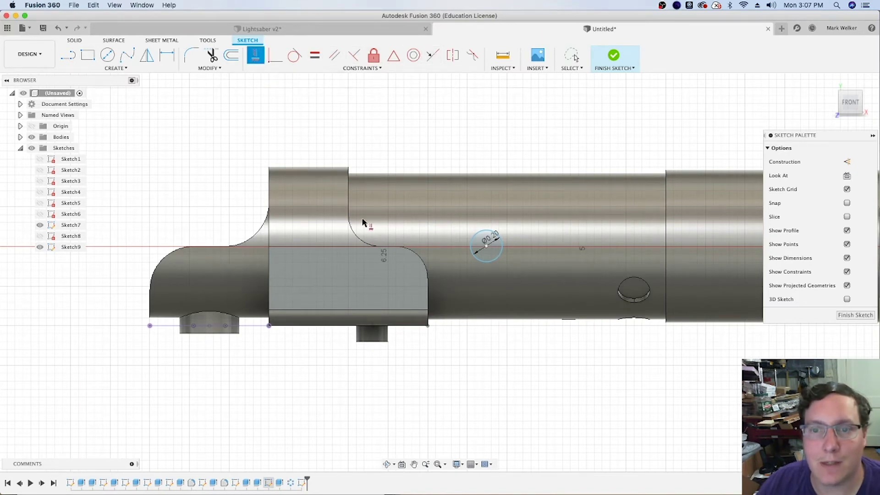
click(486, 248)
click(379, 250)
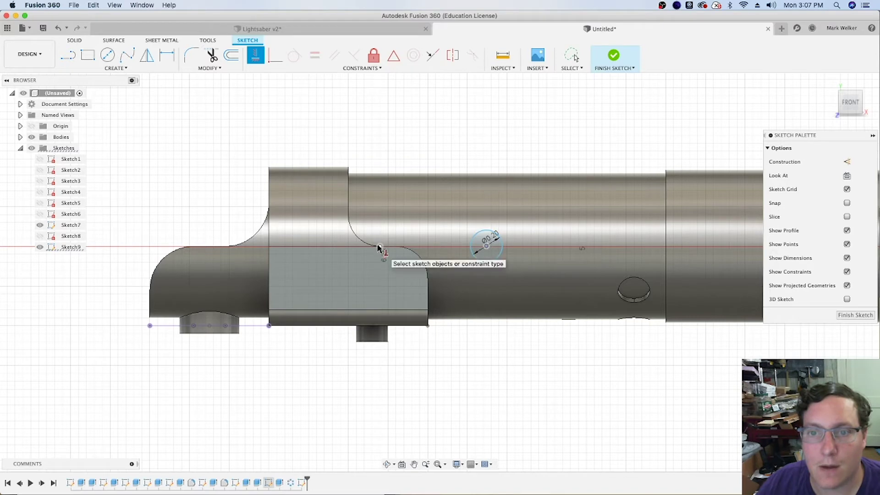
click(269, 246)
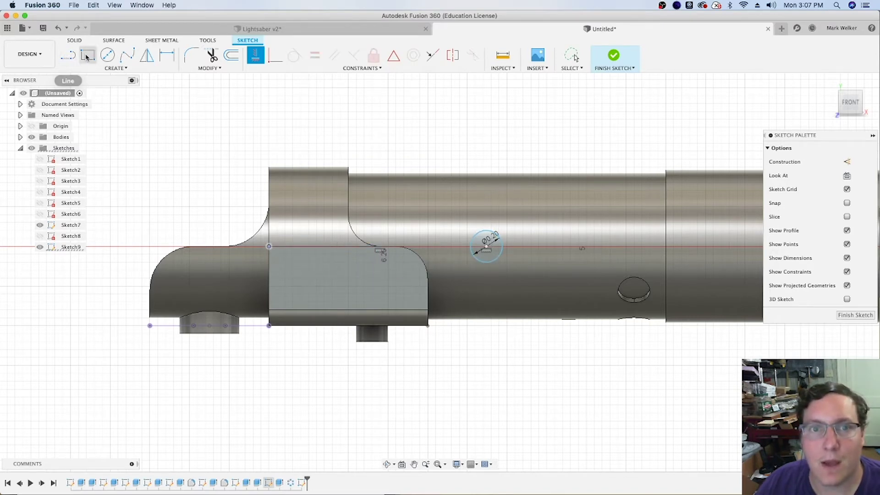
key(Escape)
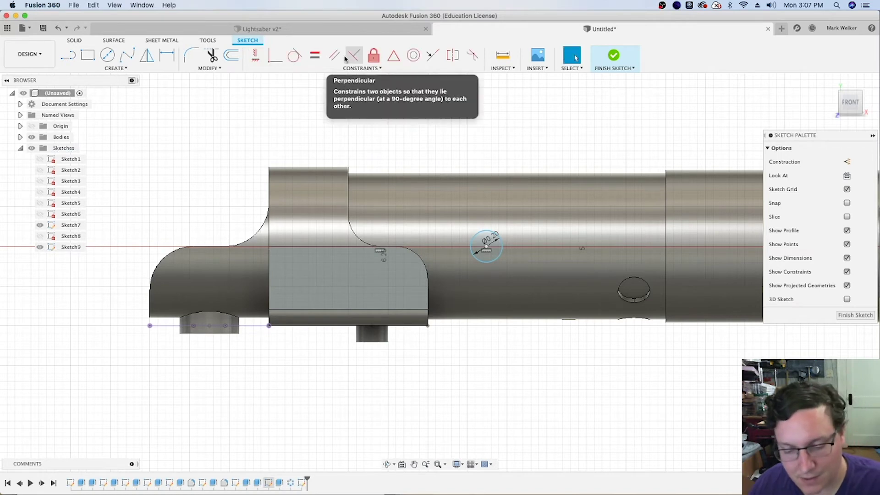
Dimension the horizontal distance from the start of the clamp block's rounded corner to the circle's centre as 0.4 in.
key(d)
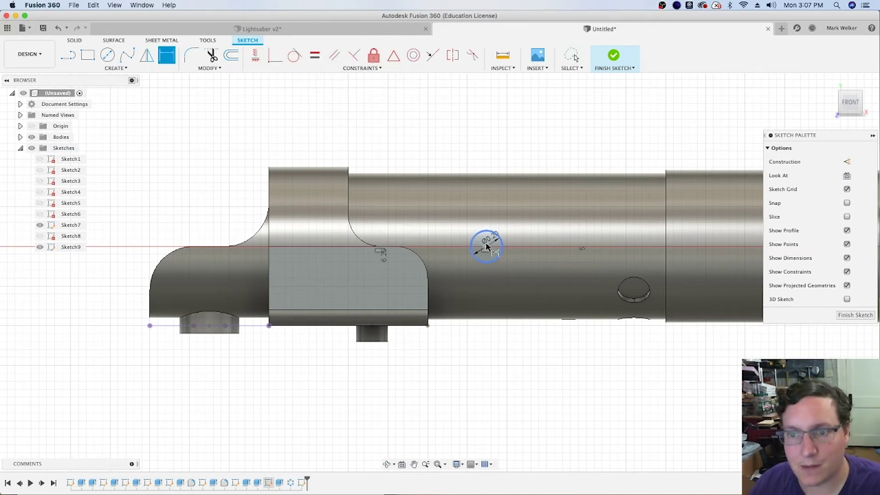
click(487, 248)
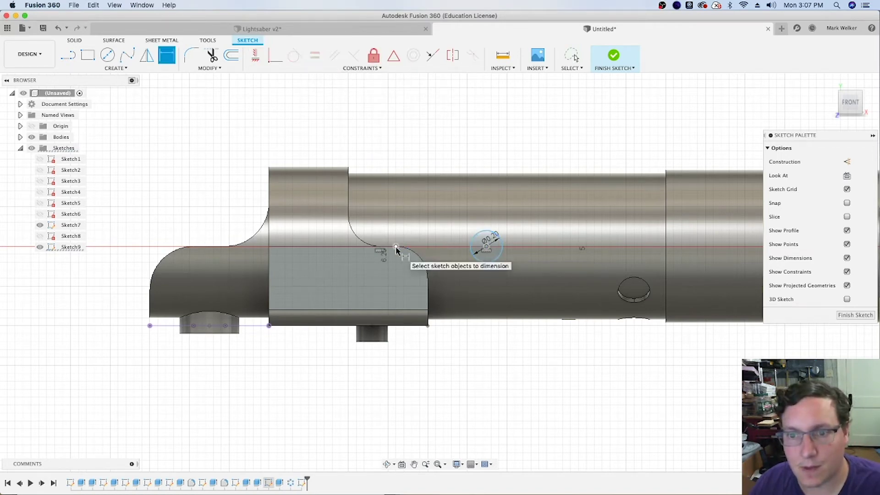
click(397, 247)
click(438, 158)
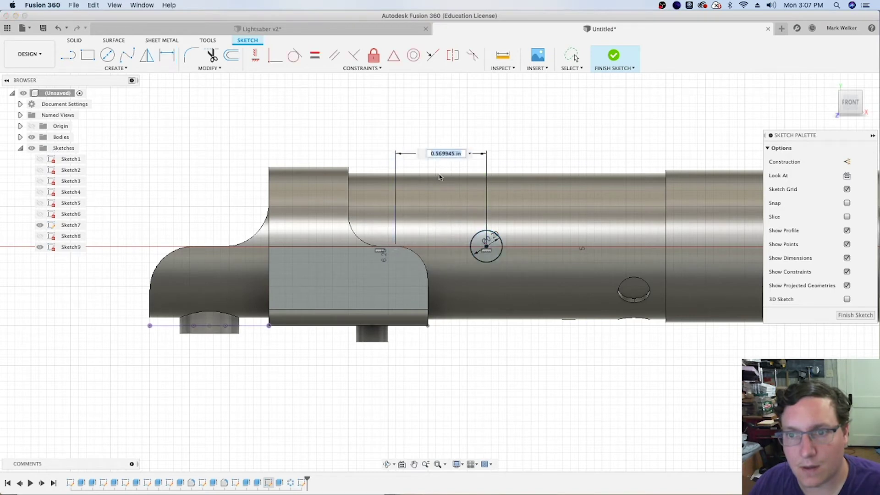
key(BackSpace)
text(.4)
key(Return)
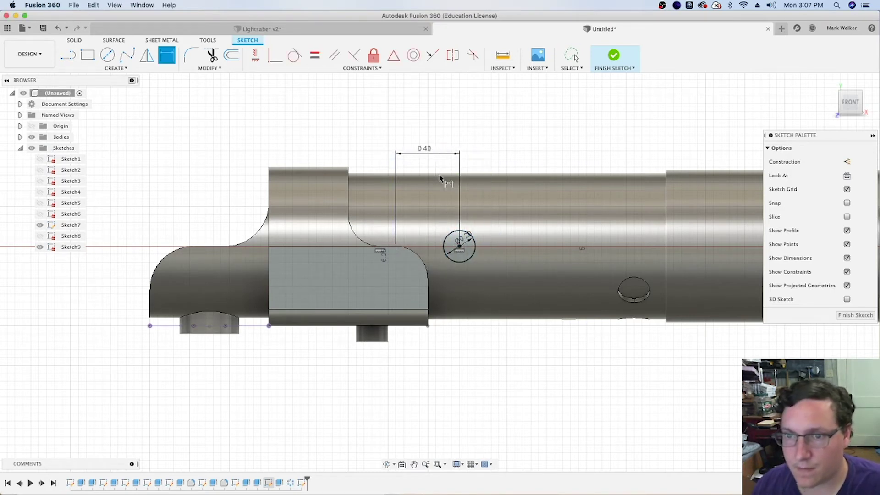
Change the circle's horizontal distance from the block's corner point to 0.45 in and finish the sketch.
double_click(426, 152)
key(BackSpace)
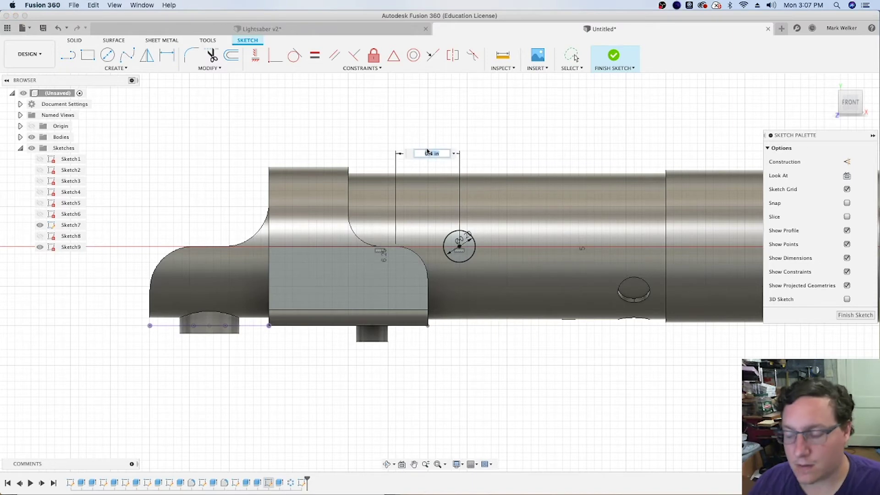
text(.45)
key(Return)
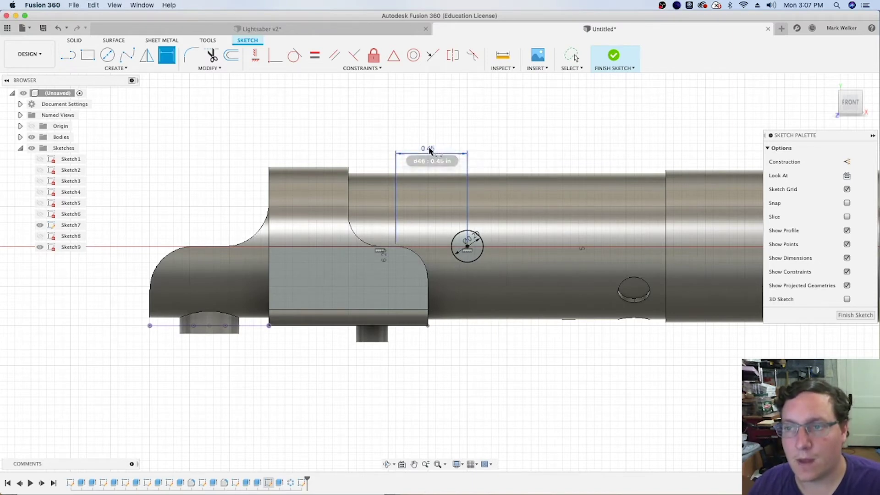
click(615, 56)
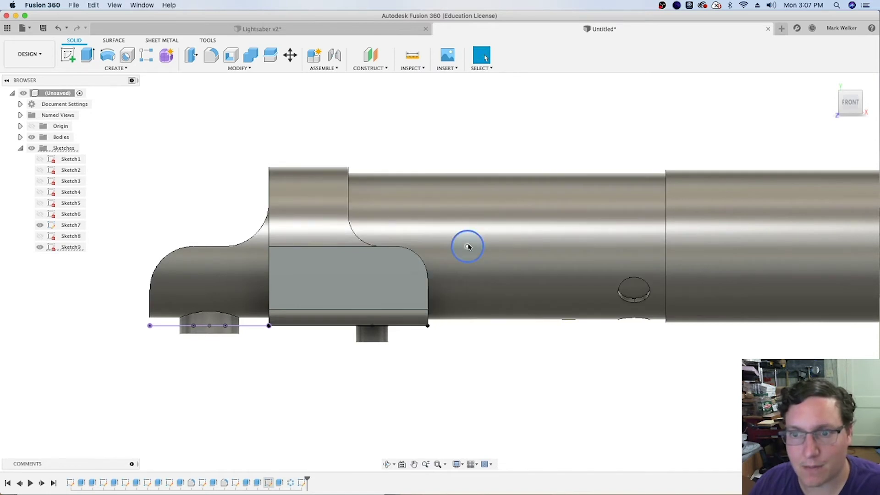
Extrude the circle as a cut starting from the tube's outer surface, with a distance of -0.04 in.
click(470, 255)
key(e)
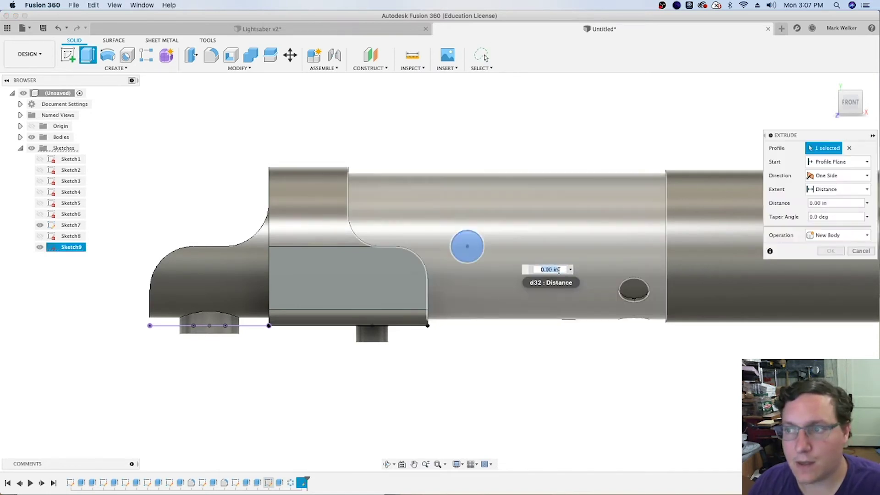
click(810, 165)
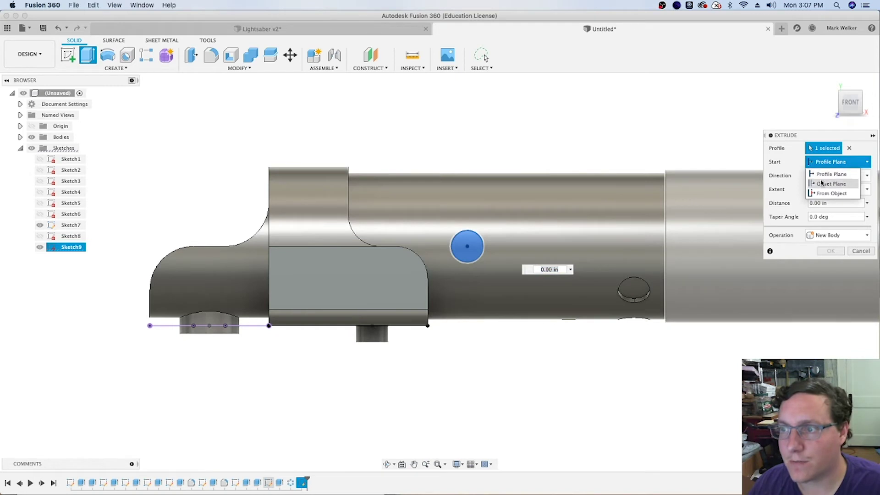
click(824, 194)
click(586, 220)
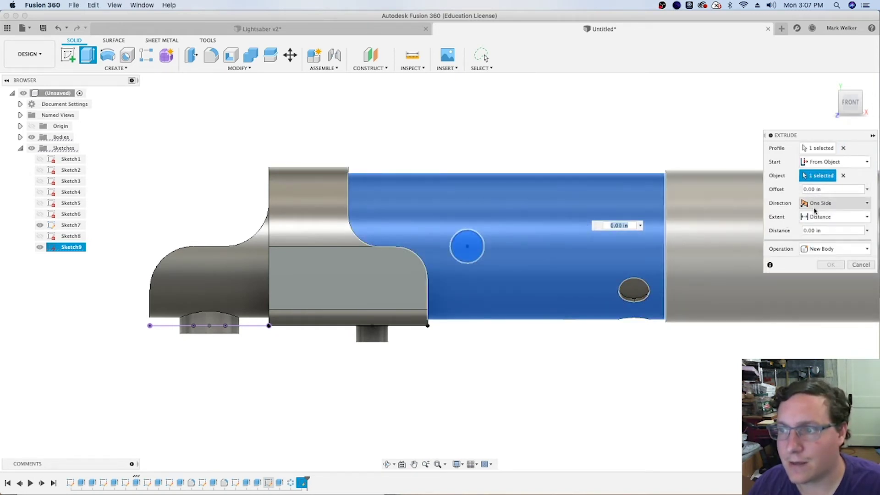
click(816, 219)
click(820, 228)
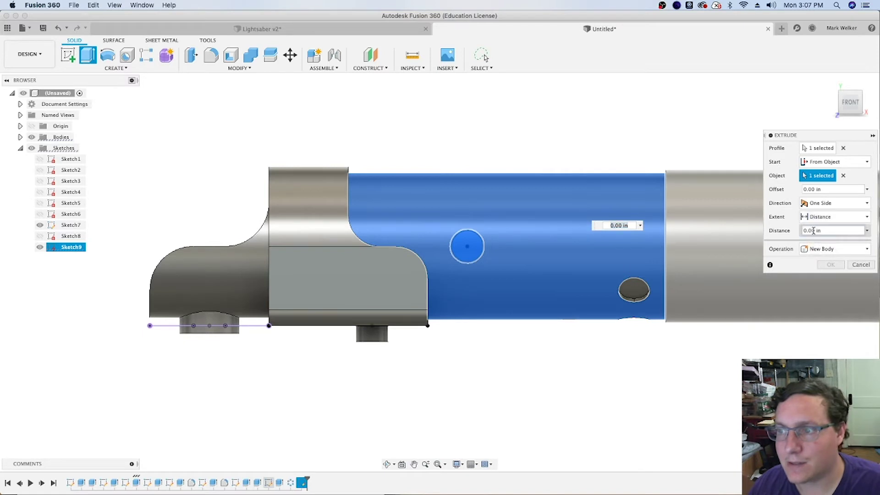
click(787, 231)
text(-)
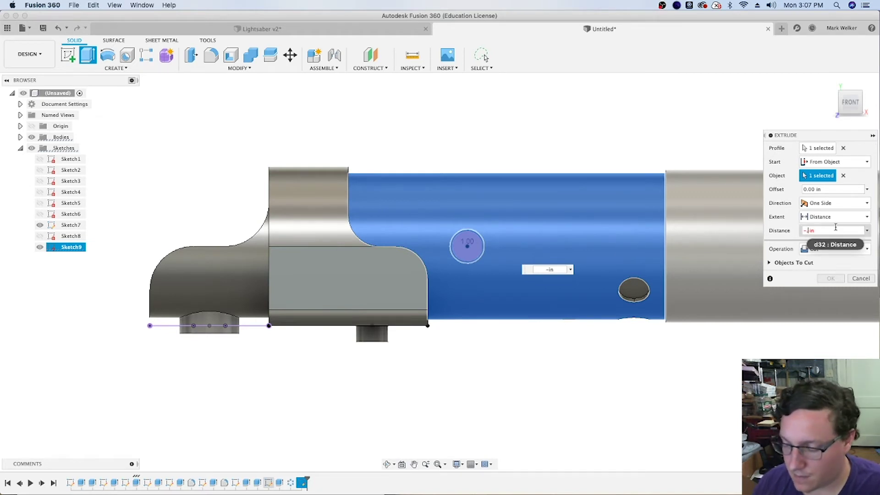
key(Return)
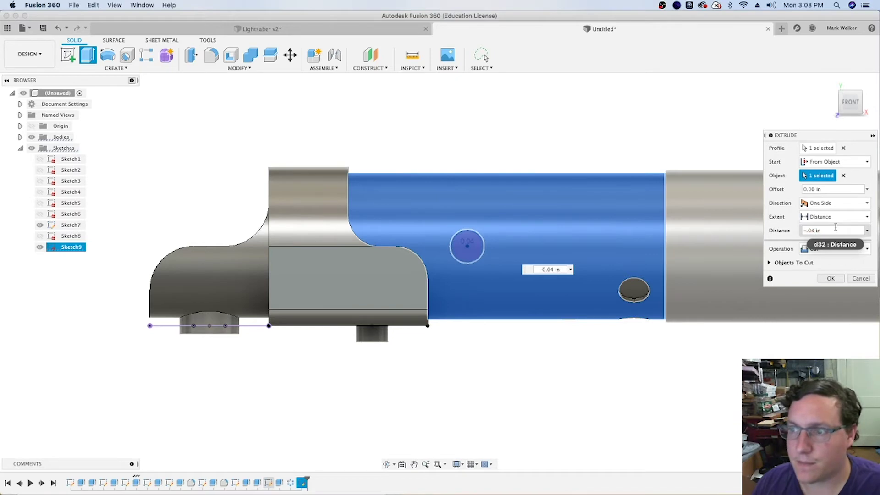
key(Return)
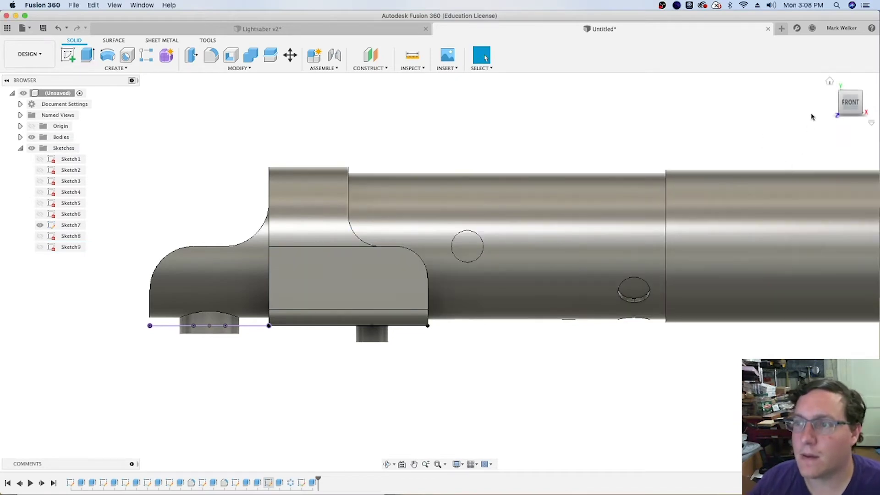
Start a circular pattern of the new round cut and the earlier round cut feature, using the tube section as the axis.
drag(843, 109, 687, 233)
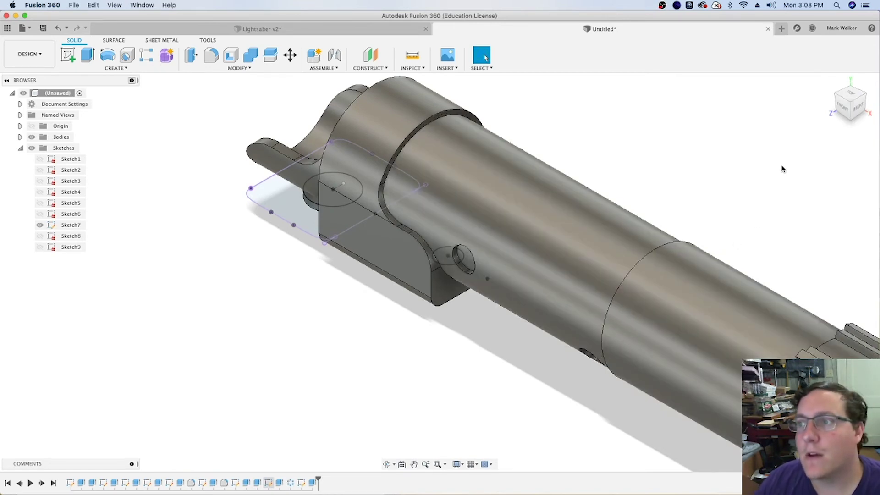
click(830, 83)
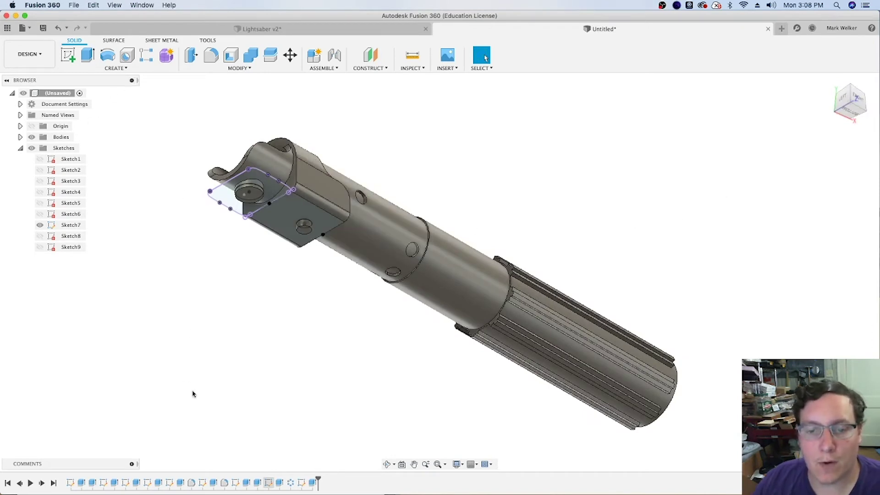
click(313, 483)
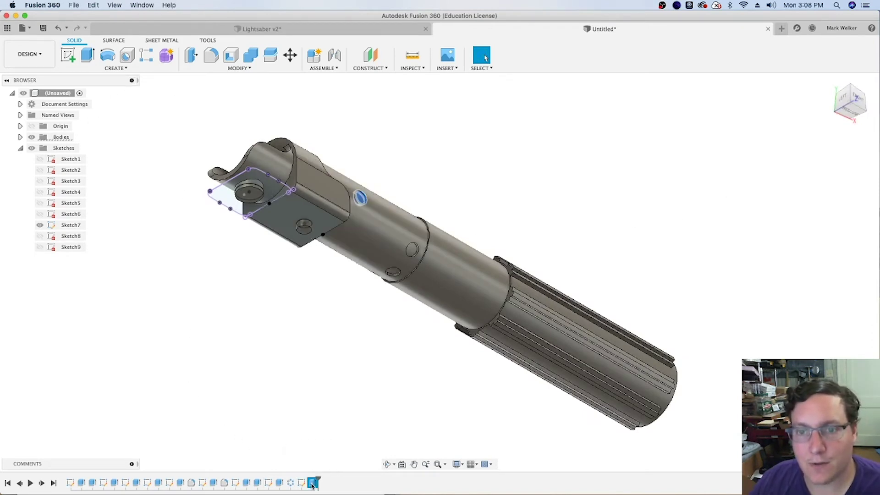
click(280, 483)
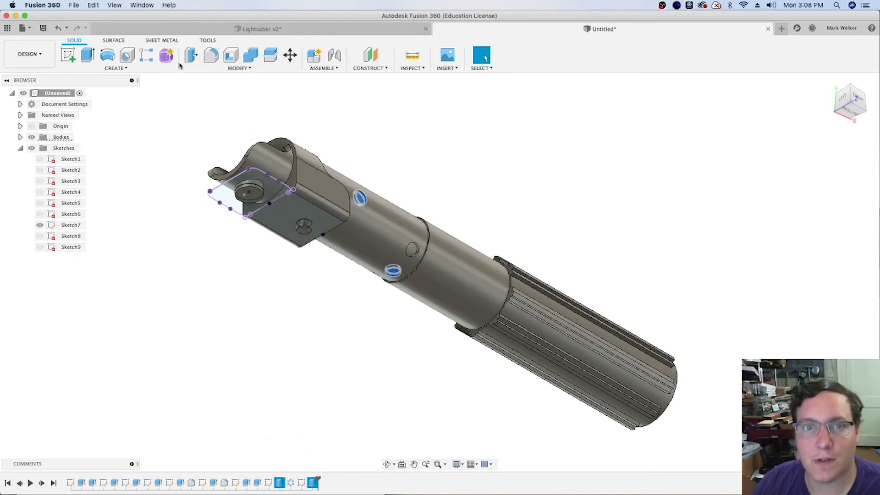
click(115, 69)
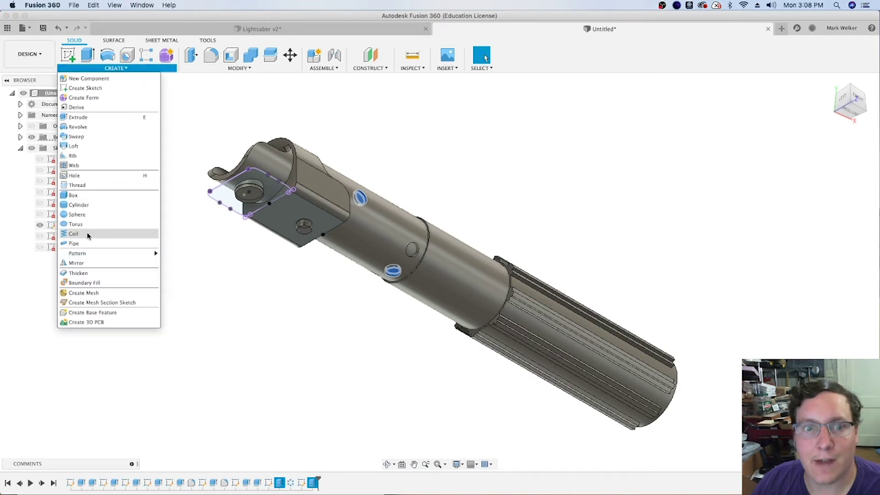
mouse_move(84, 255)
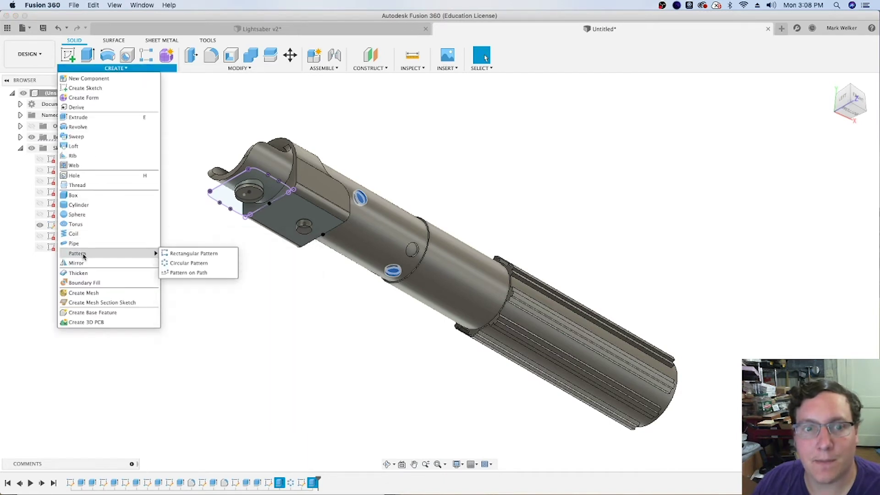
click(186, 263)
click(829, 175)
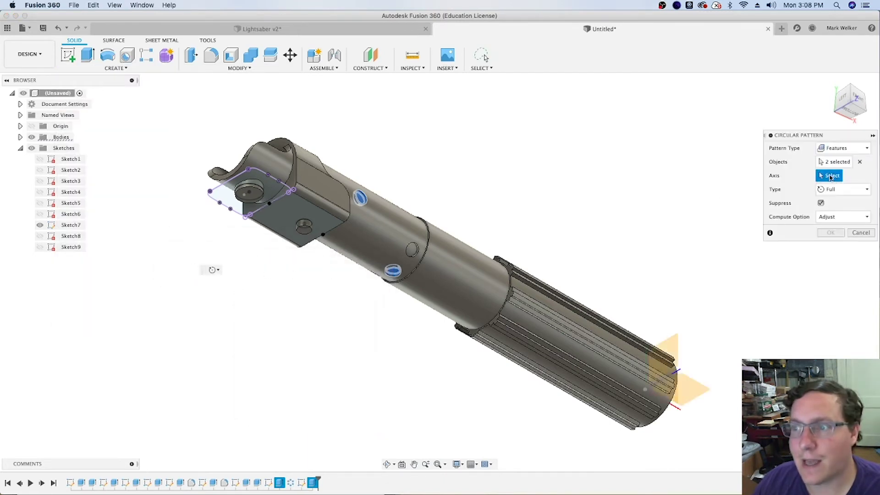
click(387, 243)
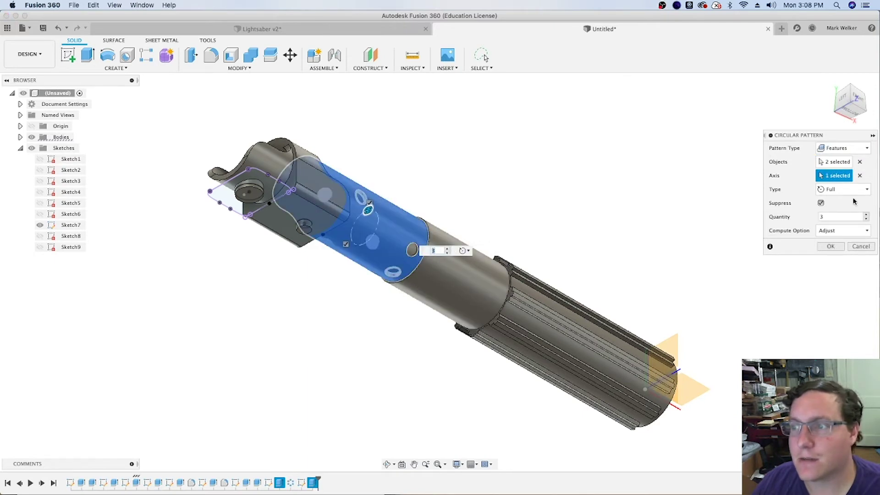
Set the circular pattern's quantity to 2 over the full circle and create the pattern.
click(826, 217)
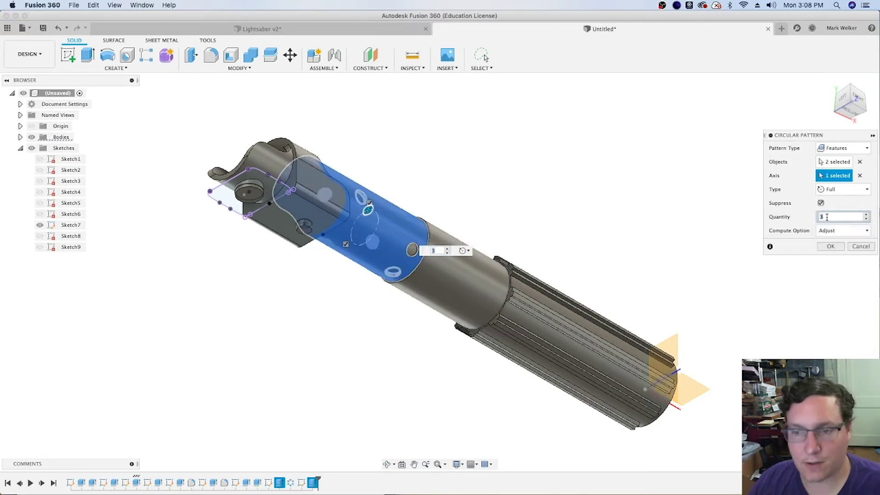
key(BackSpace)
text(2)
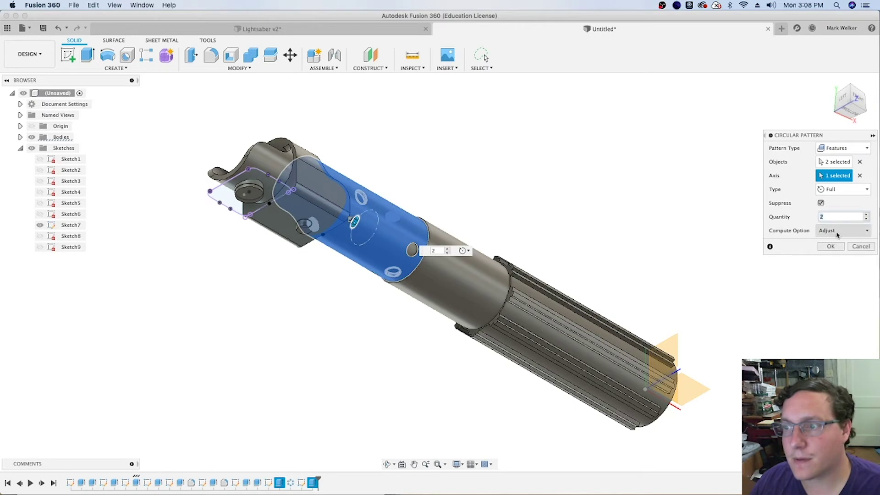
click(852, 89)
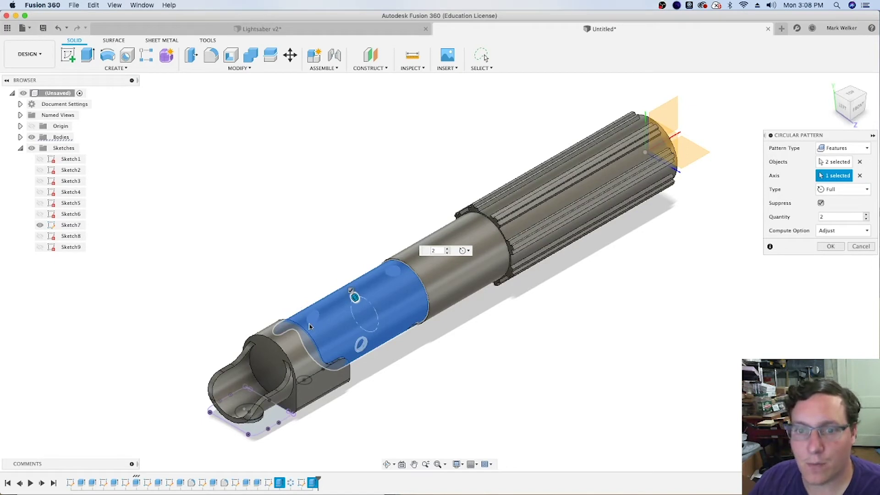
click(831, 247)
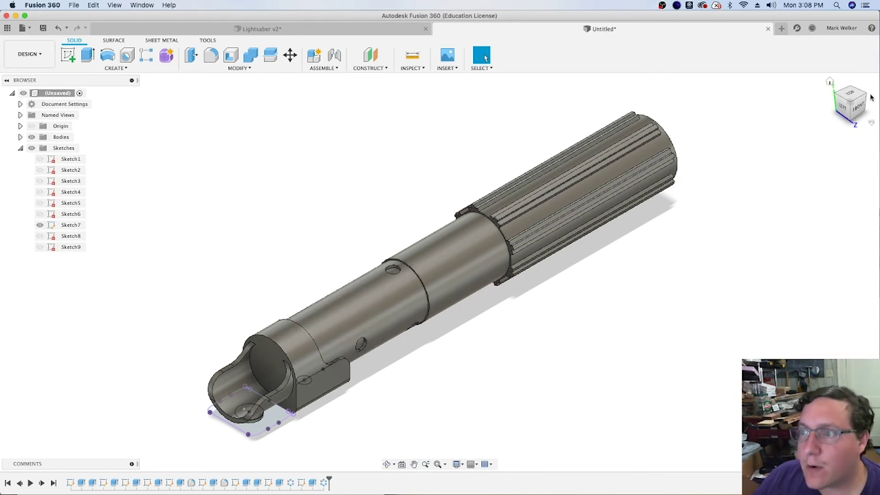
Start a new sketch on the flat bottom face of the clamp block.
click(860, 107)
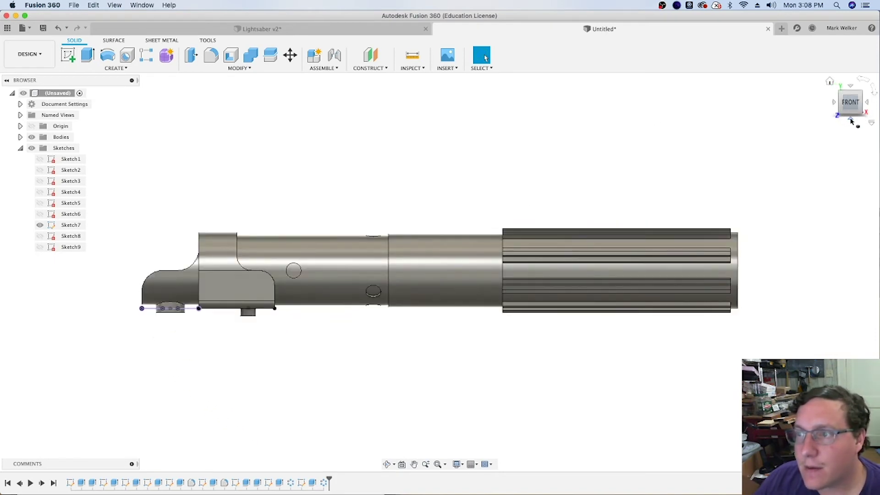
click(851, 120)
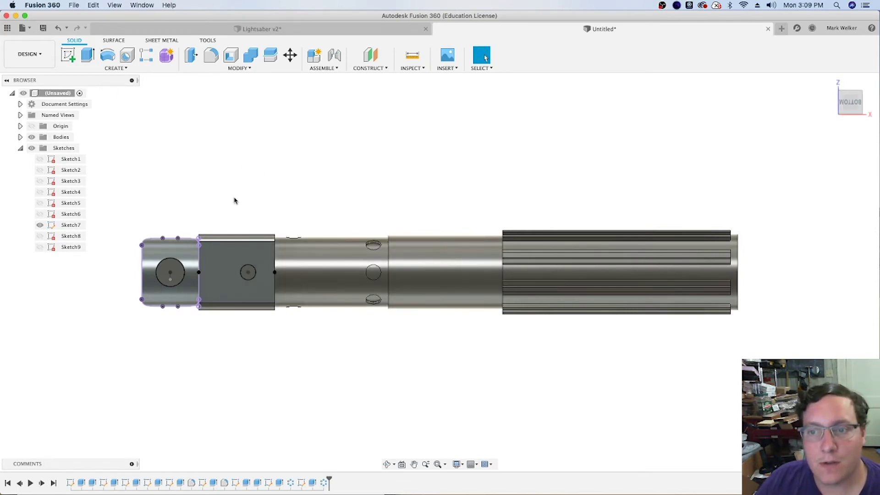
click(68, 55)
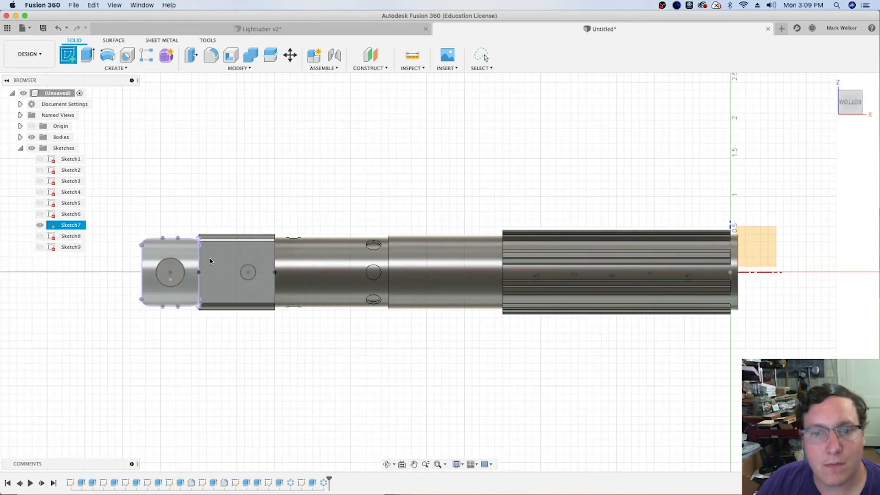
click(262, 269)
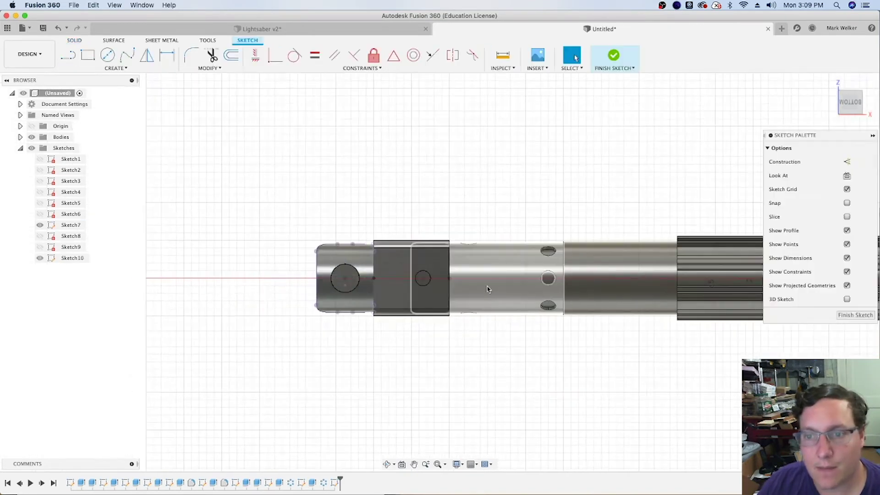
Project the clamp block's flat bottom face and the adjoining tube section's face into the sketch.
click(88, 55)
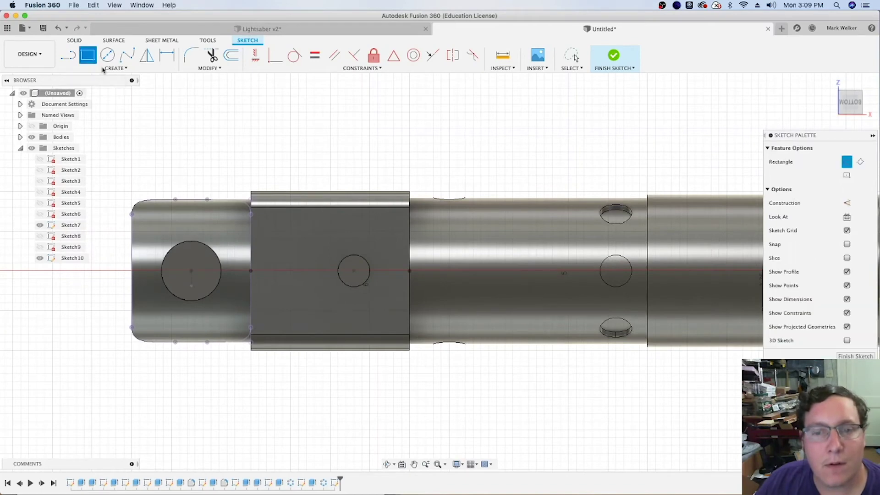
key(p)
click(391, 246)
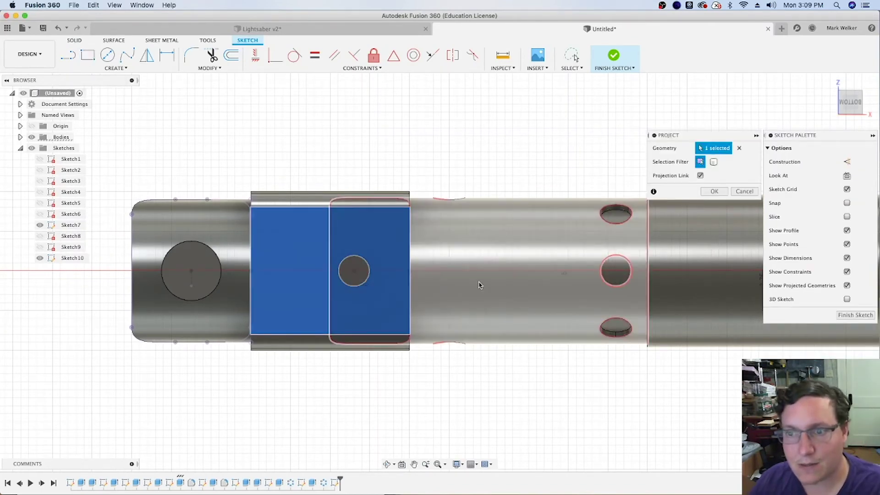
click(472, 247)
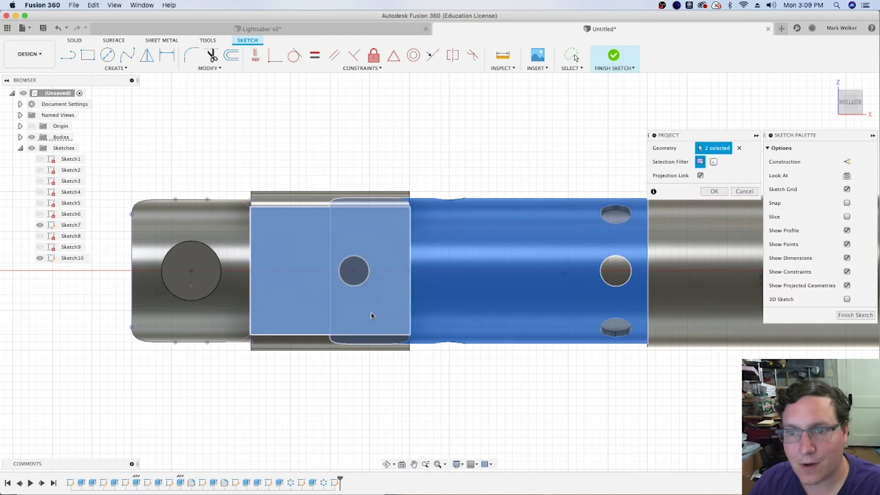
Draw a two-point rectangle 0.25 in high and 0.625 in long, extending from the clamp block's edge over the adjoining tube.
click(87, 55)
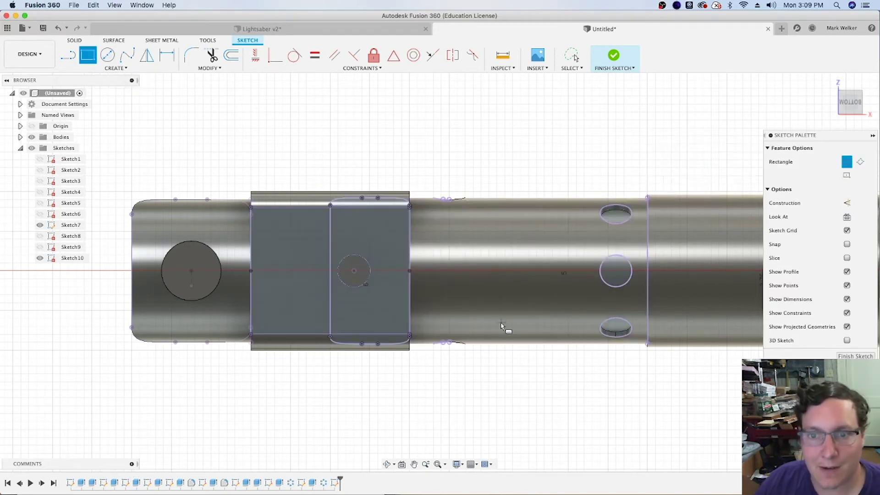
click(410, 253)
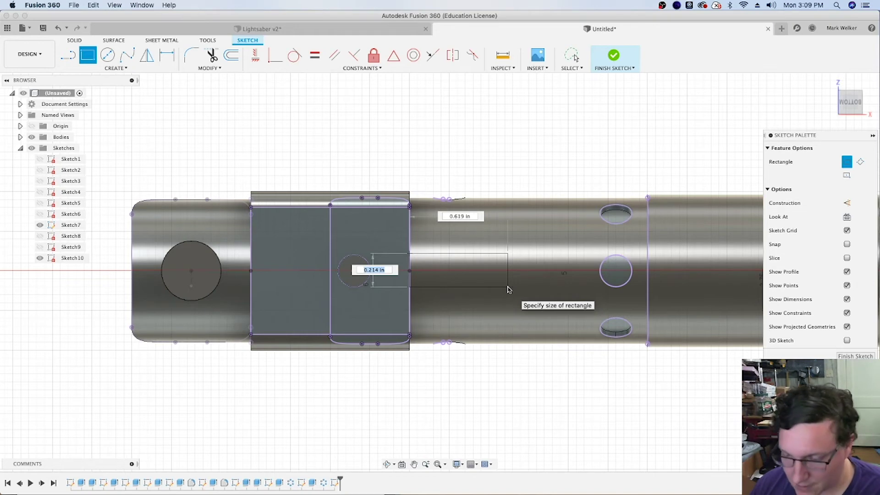
key(Tab)
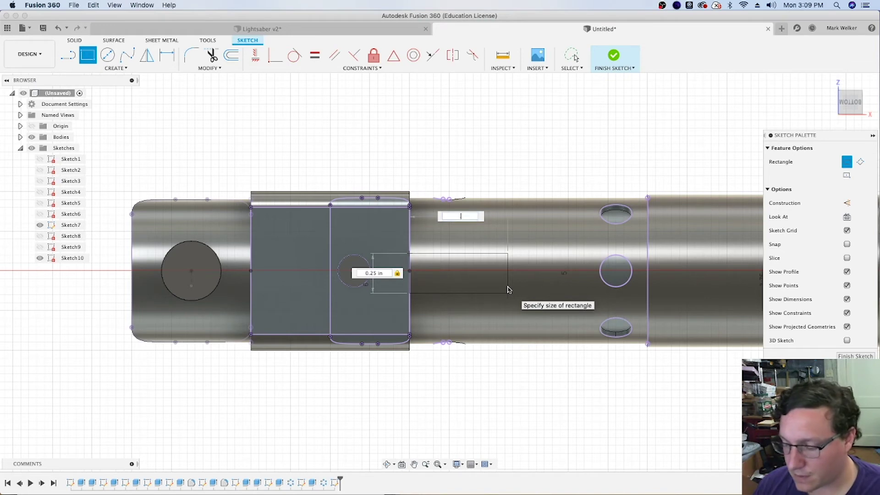
text(.625)
key(Return)
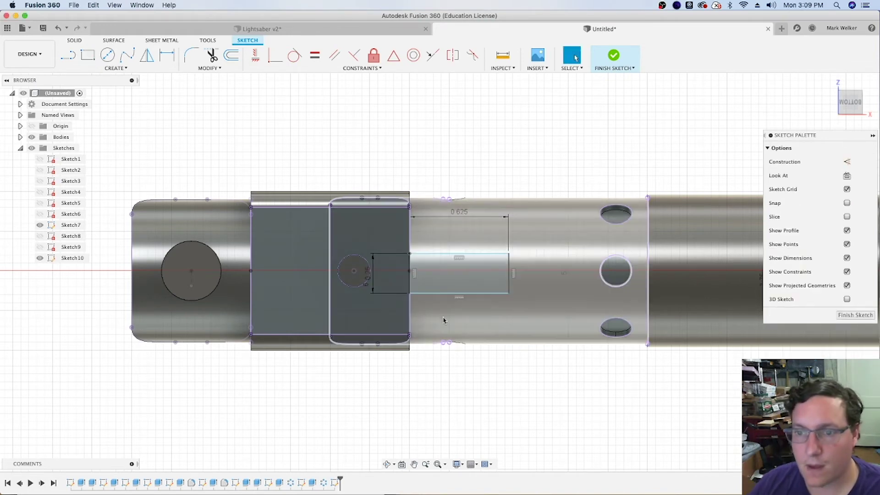
scroll(472, 315, up, 3)
click(413, 267)
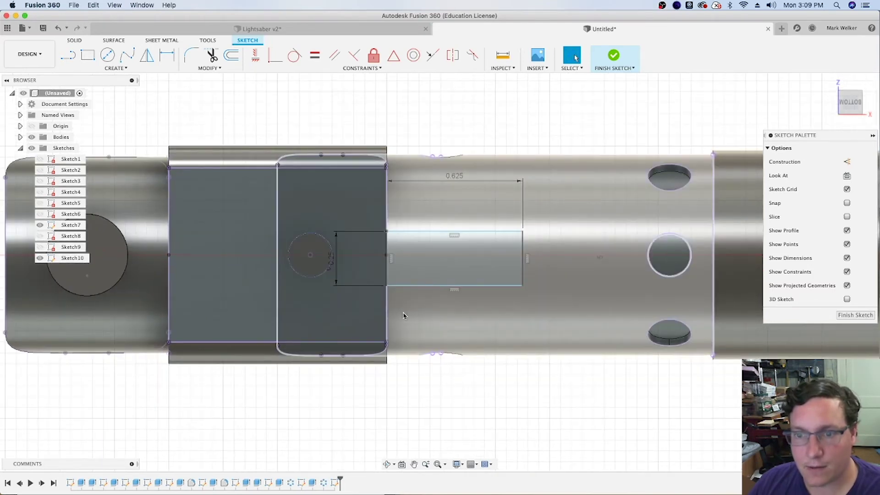
click(398, 298)
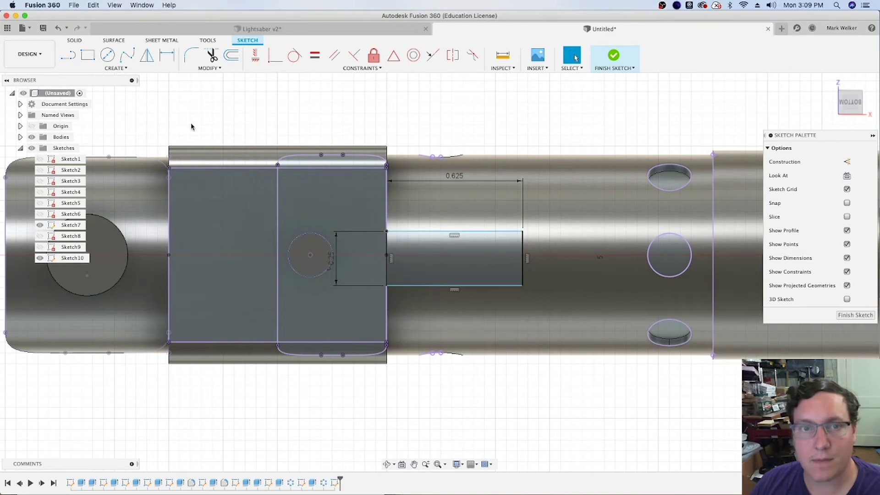
Draw a 0.04 in wide overall slot, about 0.17 in between centers, on the centerline near the rectangle's far end from the clamp block.
click(114, 68)
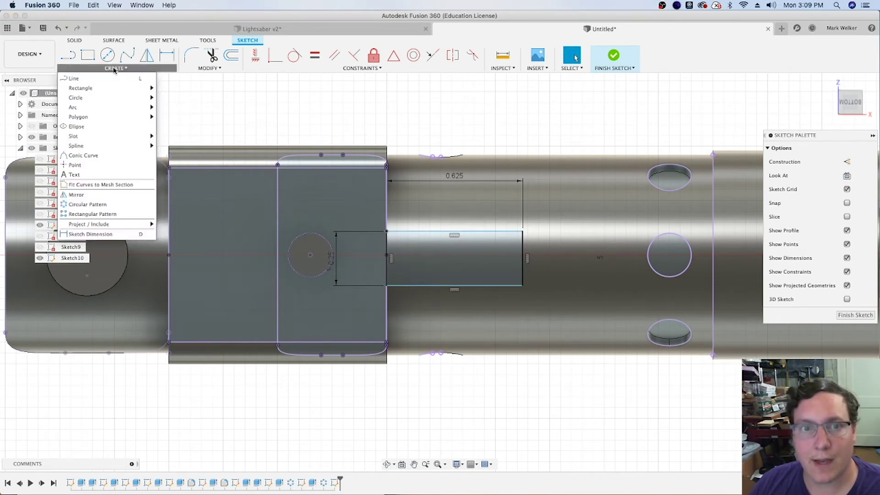
mouse_move(87, 137)
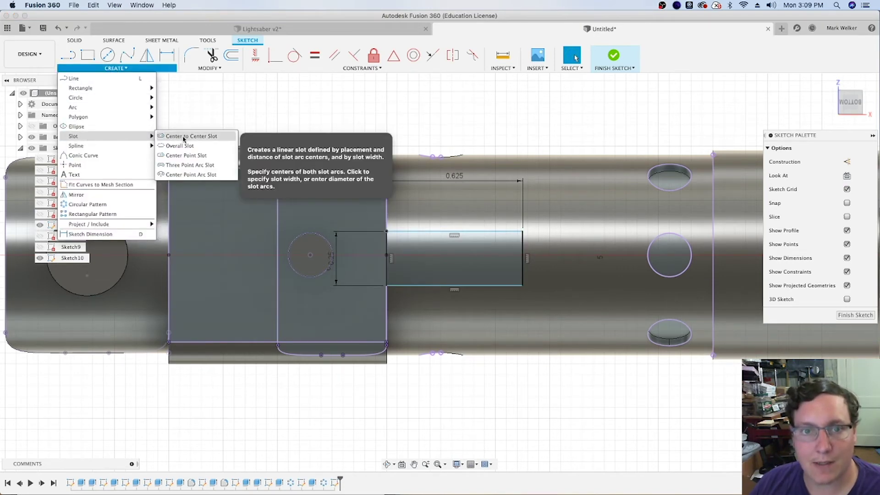
click(185, 155)
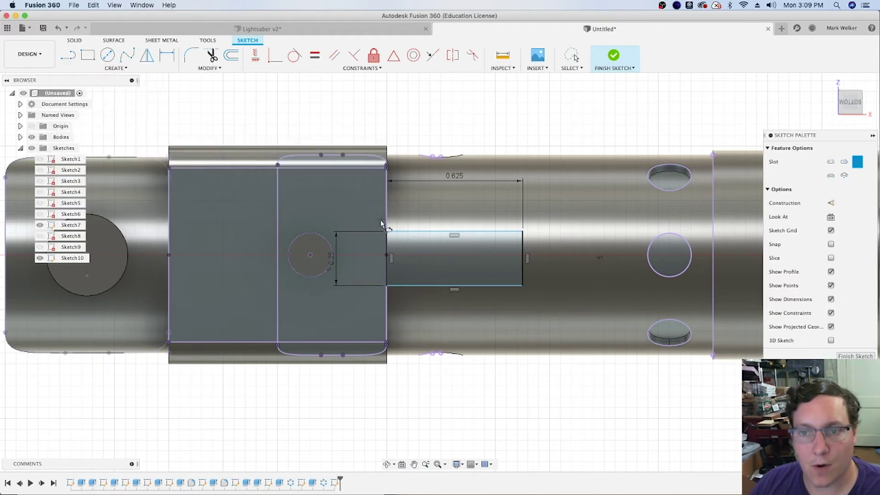
scroll(402, 259, up, 5)
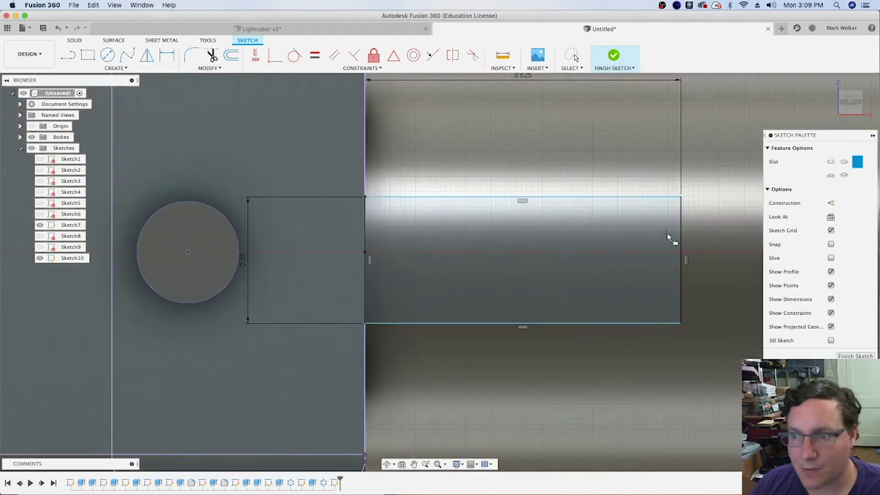
scroll(668, 237, up, 2)
click(663, 257)
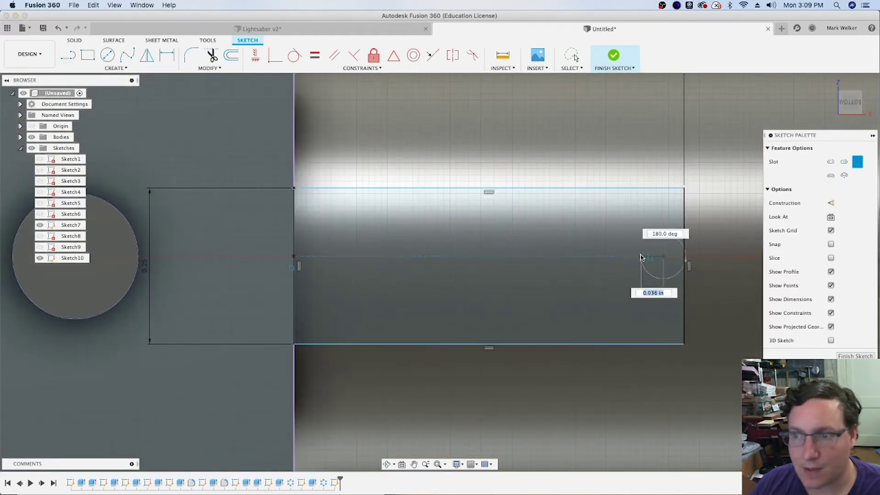
click(536, 259)
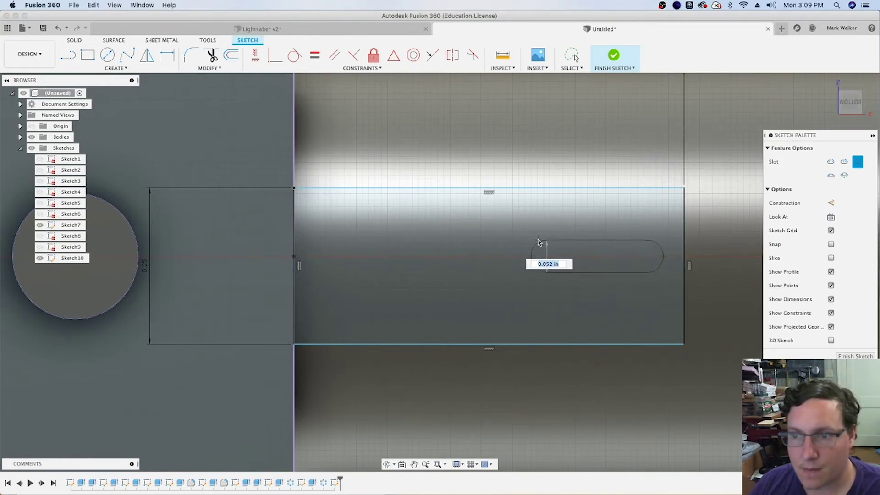
text(04)
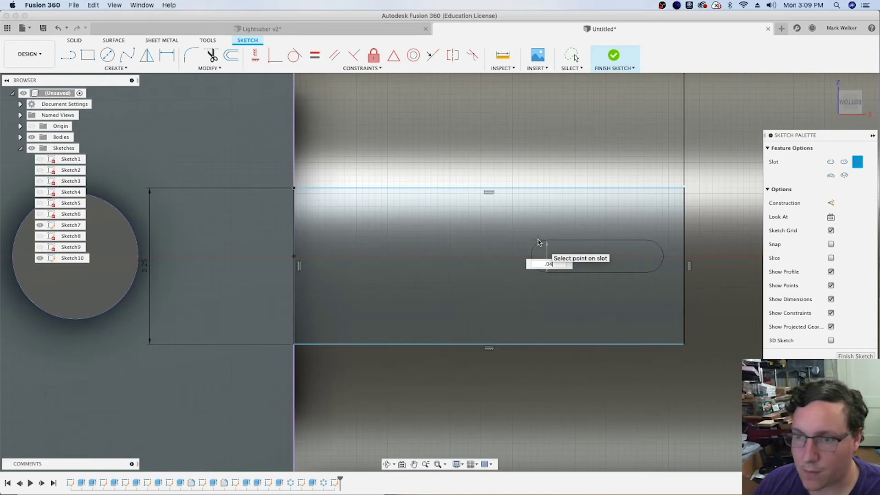
text(.04)
key(Return)
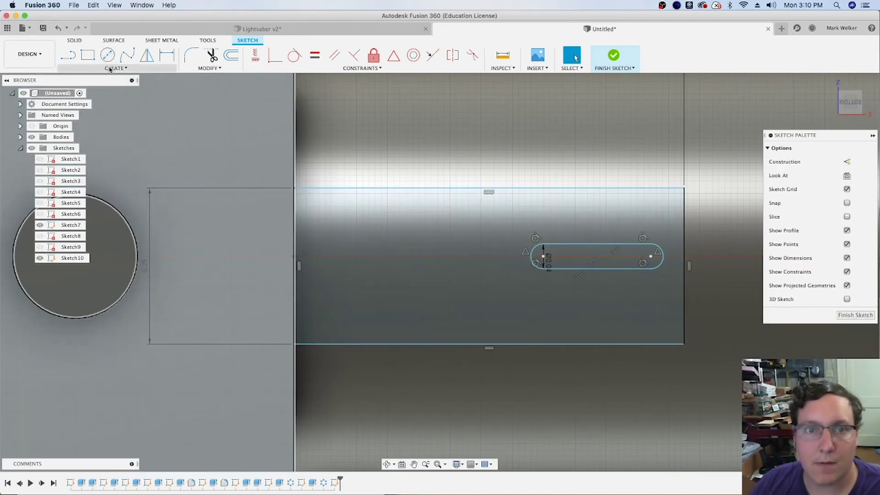
Draw a second overall slot 0.04 in wide on the same centerline, between the clamp block's edge and the first slot.
click(110, 69)
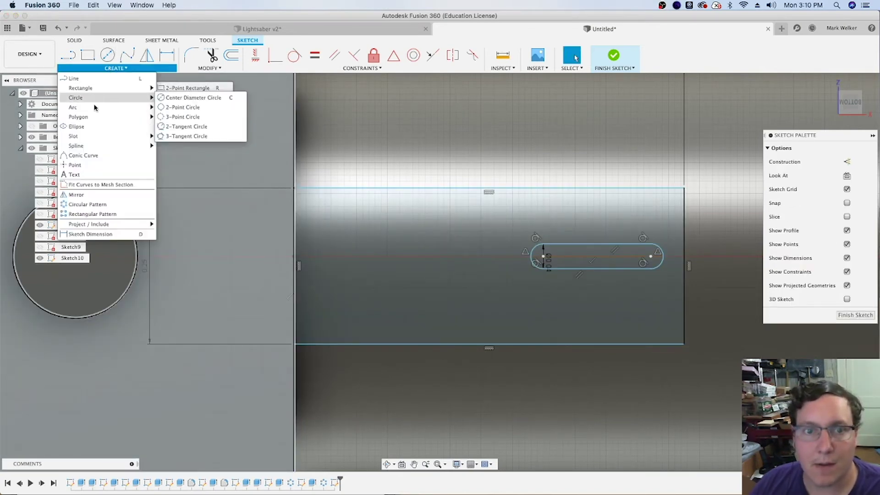
mouse_move(89, 136)
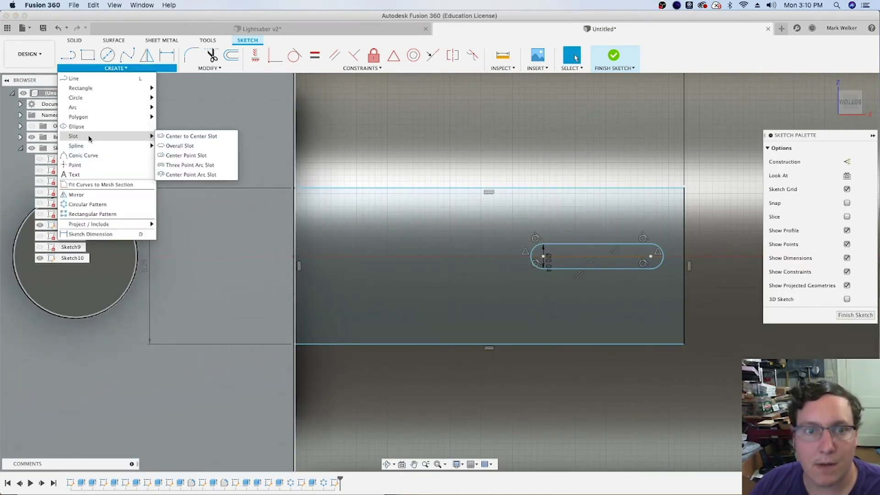
click(181, 146)
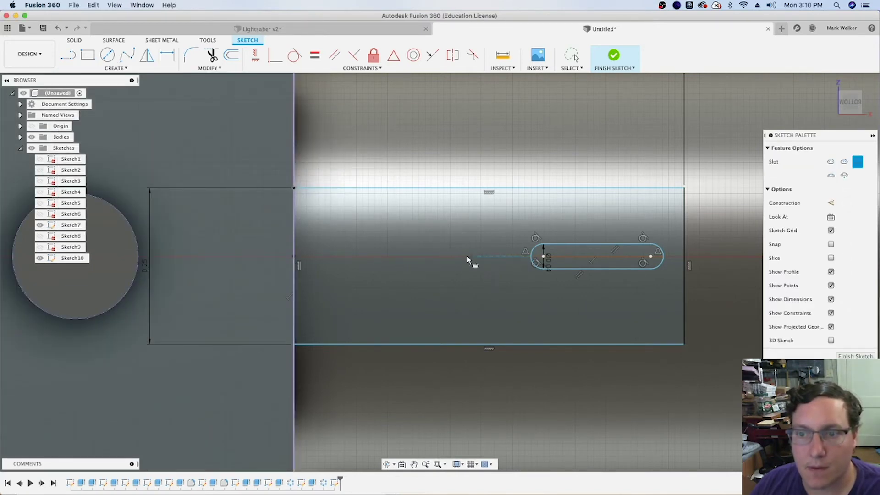
click(449, 256)
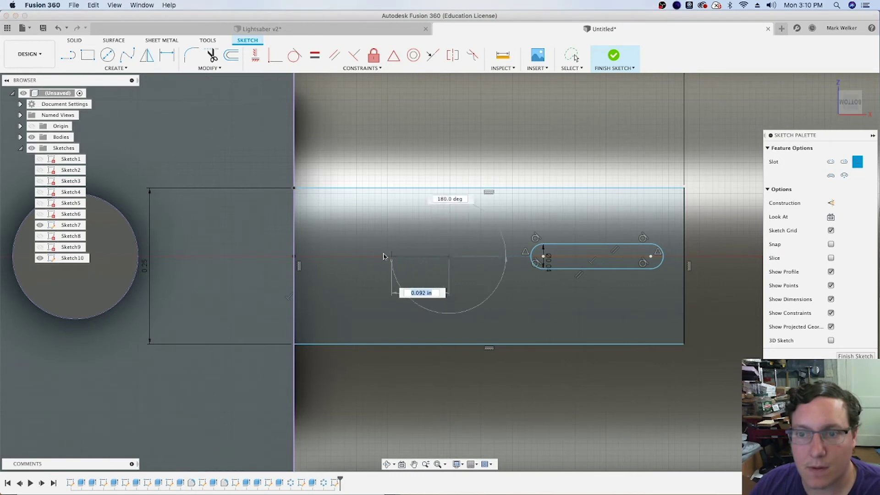
click(344, 256)
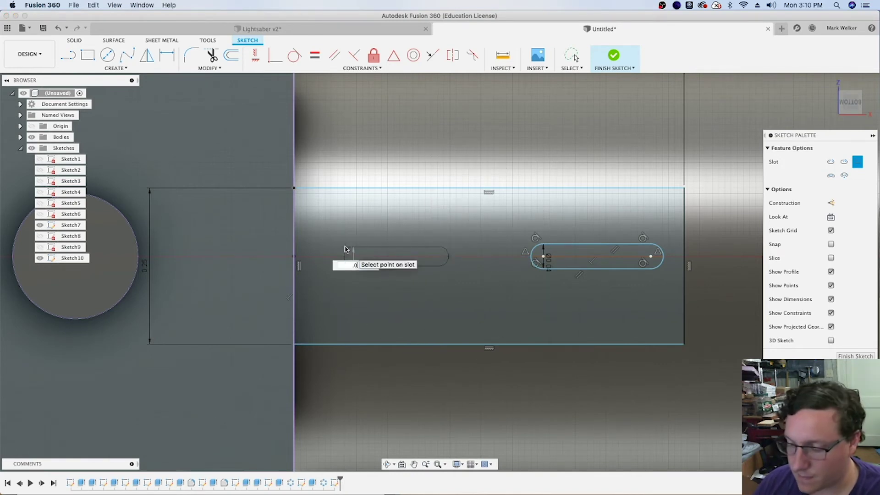
click(344, 248)
key(Escape)
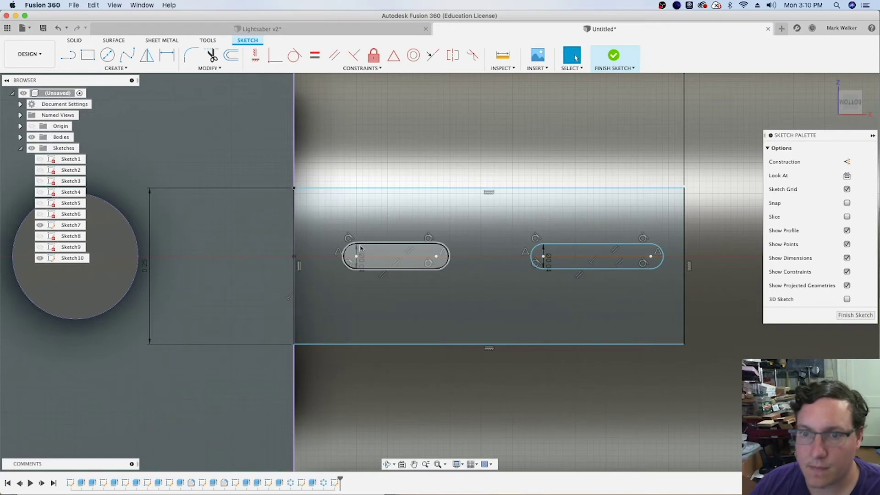
Dimension the nearer slot's first arc center 0.1 in from the midpoint of the clamp block's edge.
key(d)
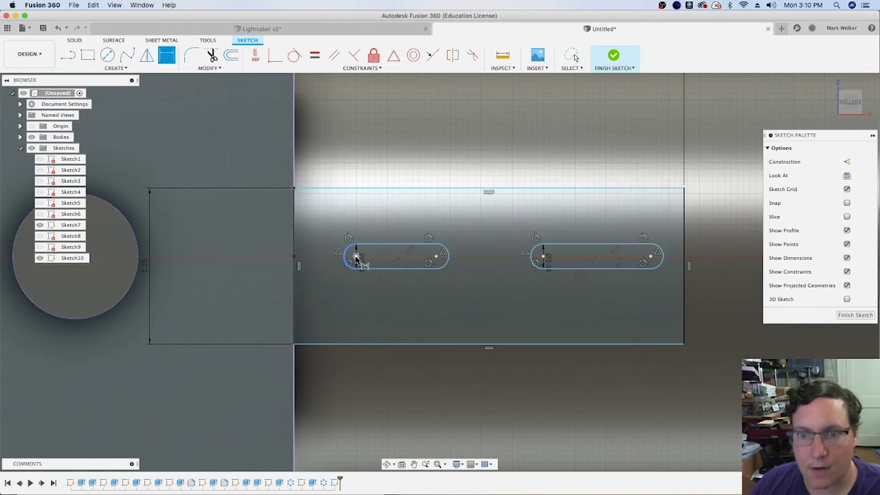
click(356, 257)
click(294, 257)
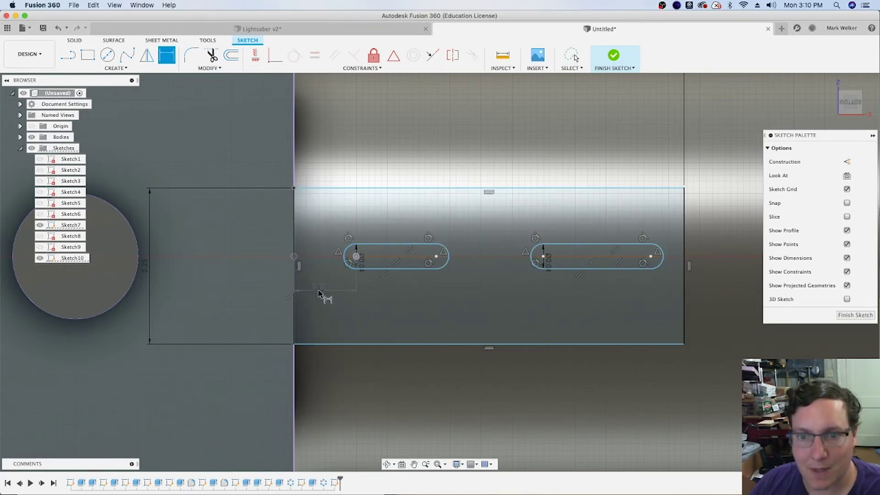
click(328, 305)
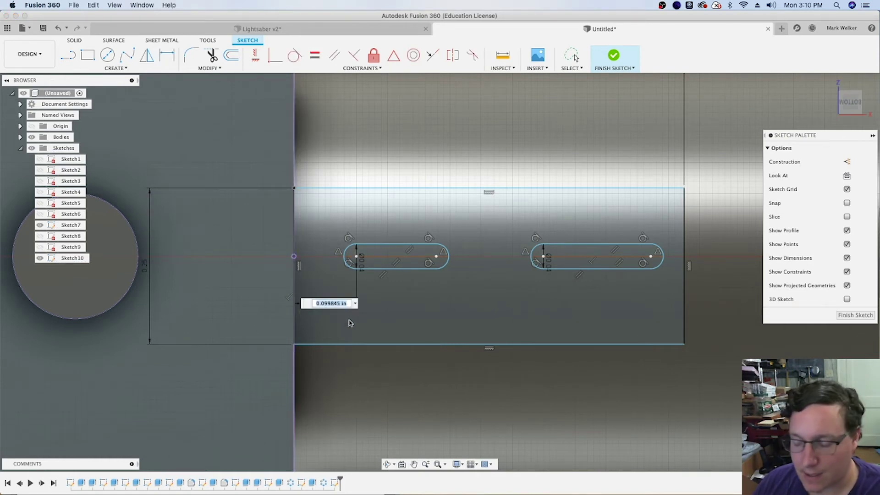
text(1)
key(Return)
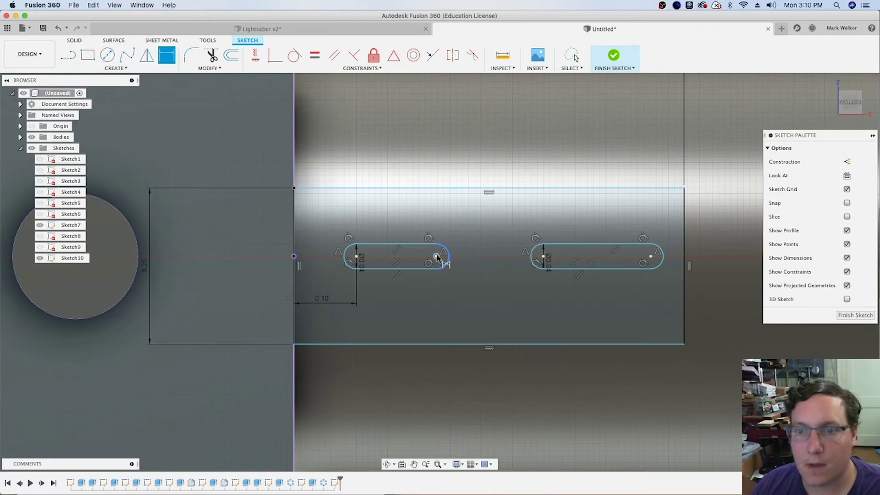
Set the center-to-center length of the slot nearer the clamp block to 0.2 in.
click(356, 256)
click(436, 256)
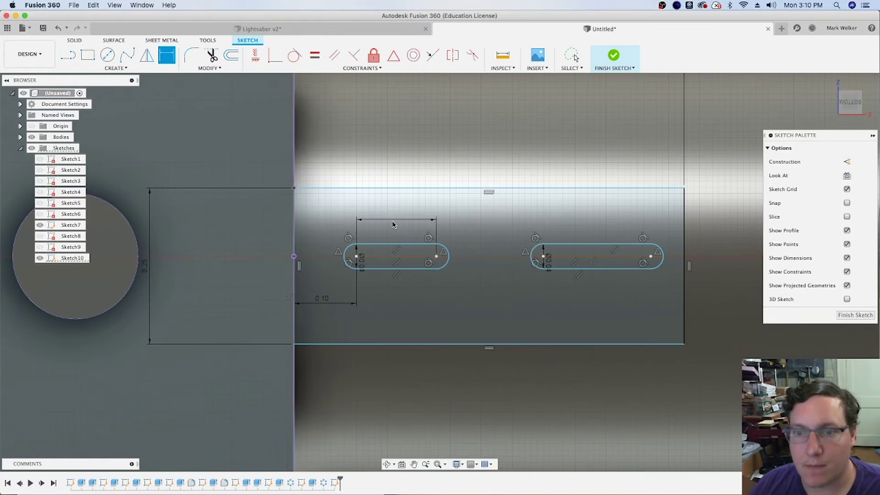
click(395, 237)
key(BackSpace)
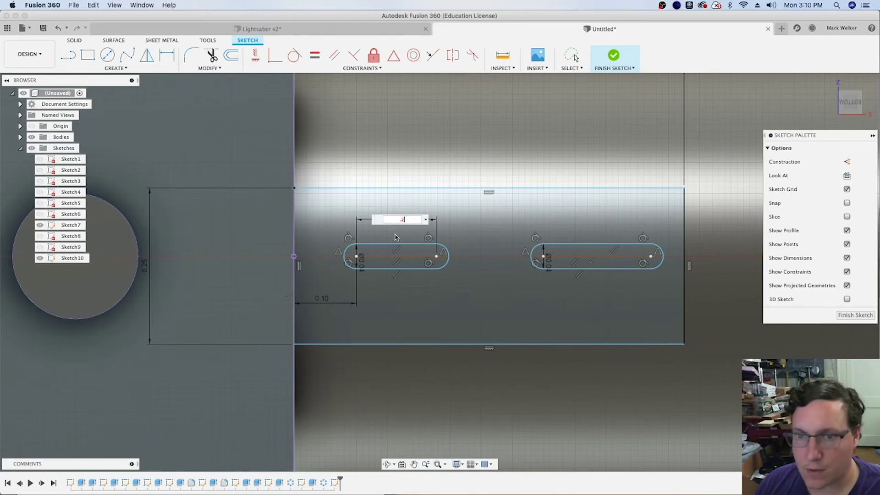
text(.2)
key(Return)
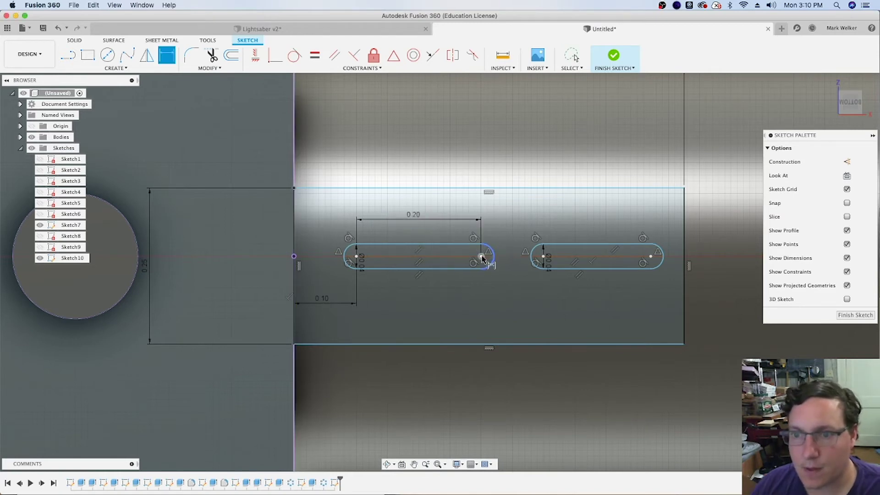
Dimension the gap between the two slots' facing arc centers, linking it to the 0.10 in clamp block edge offset.
click(481, 256)
click(543, 256)
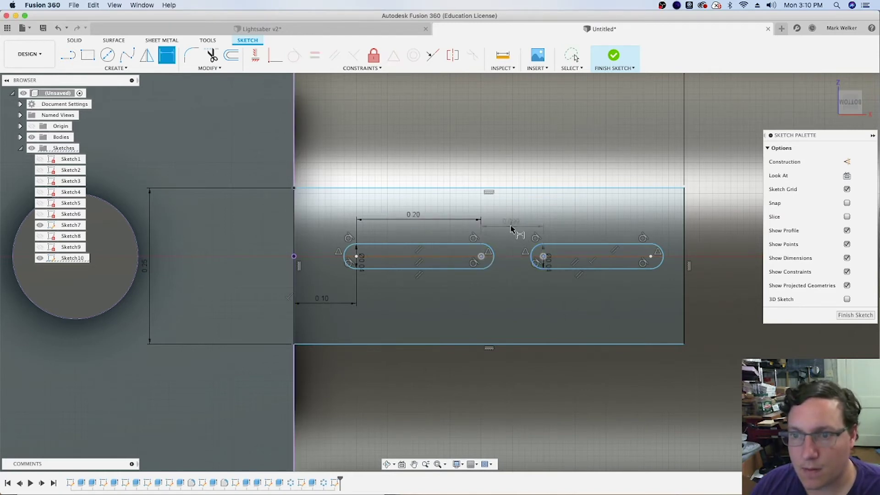
click(516, 291)
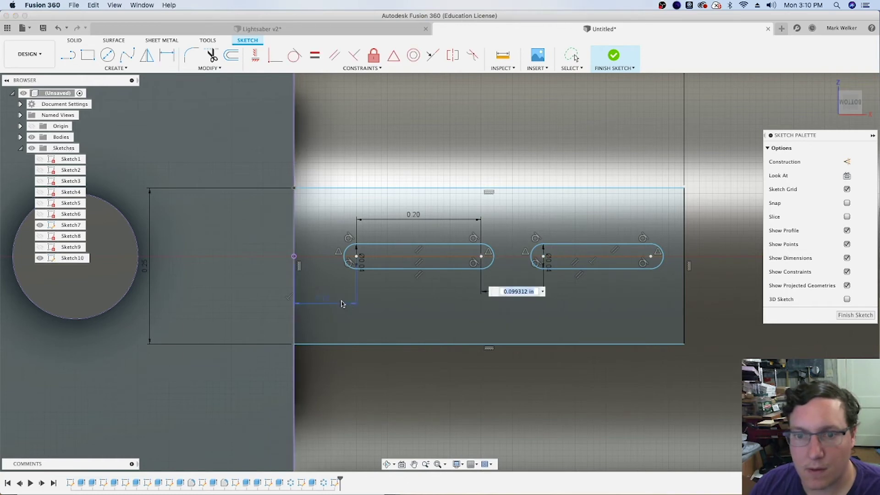
click(323, 302)
key(Return)
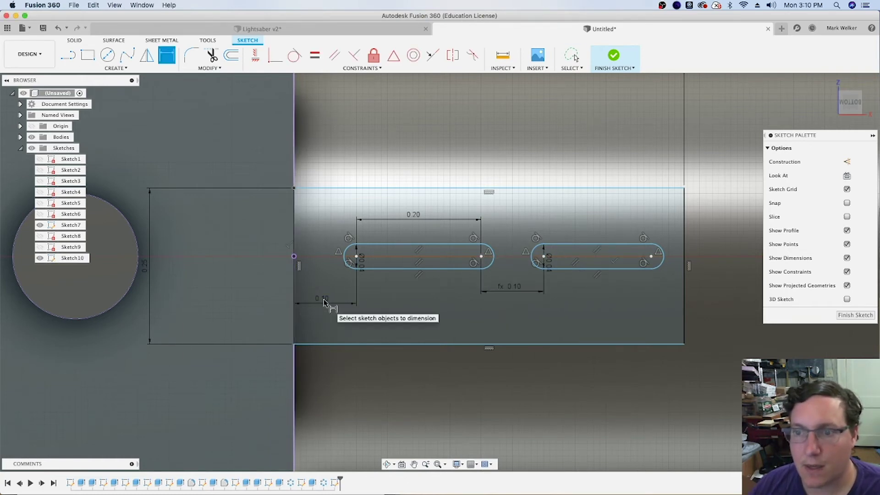
Dimension the outer slot's center-to-center length, linking it to the 0.20 in length of the slot nearer the clamp block.
click(543, 256)
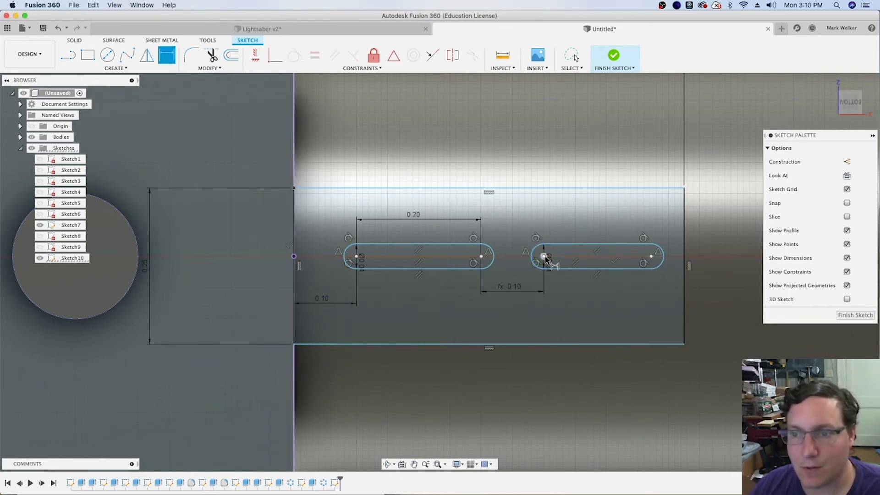
click(651, 258)
click(609, 225)
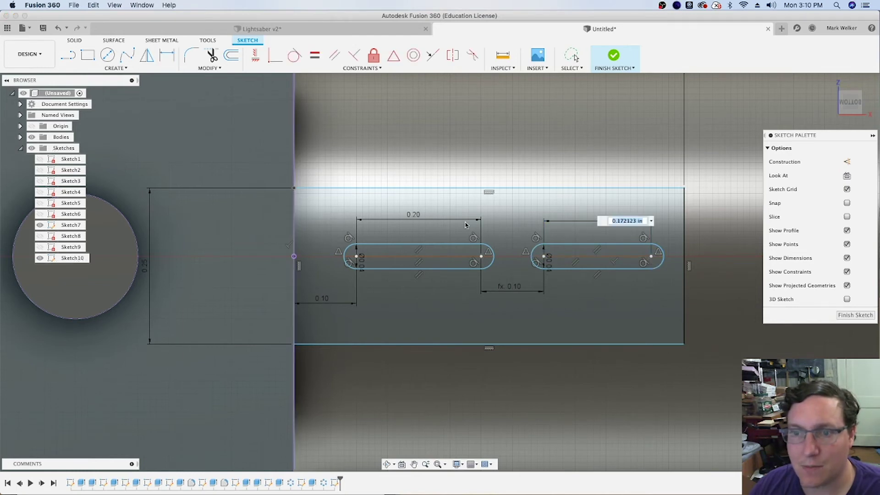
click(420, 217)
key(Return)
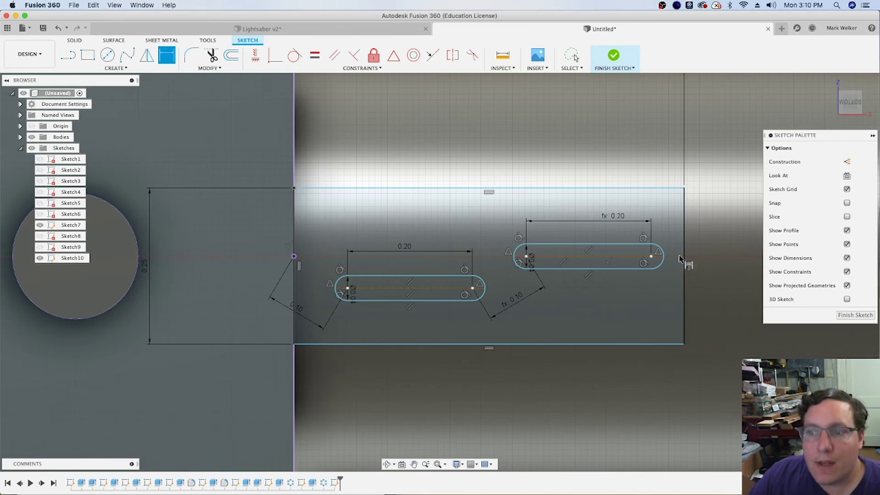
Set the rectangle's overall length to a formula adding the clamp block edge offset, both slot lengths and the slot gap counted twice.
scroll(484, 429, up, 2)
scroll(483, 429, down, 3)
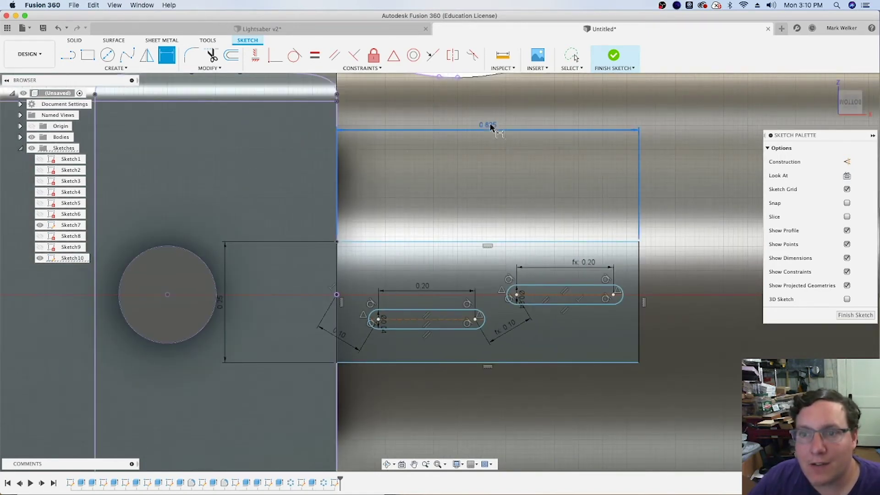
double_click(491, 126)
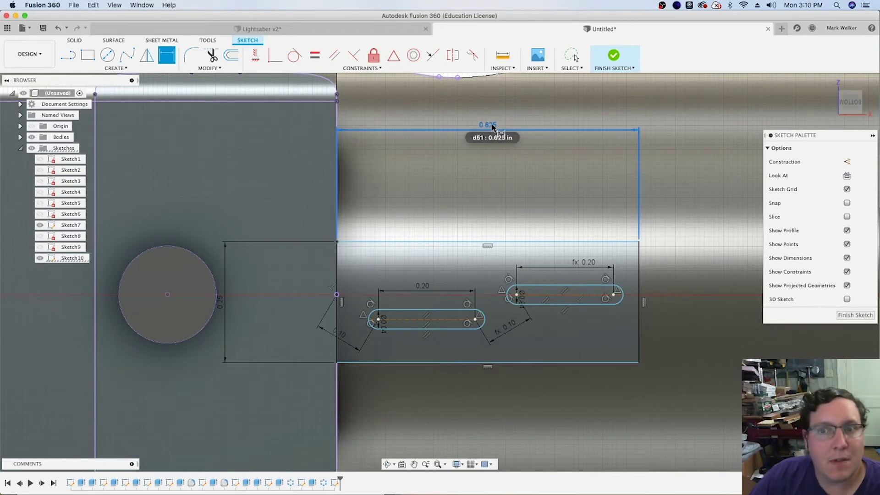
double_click(491, 127)
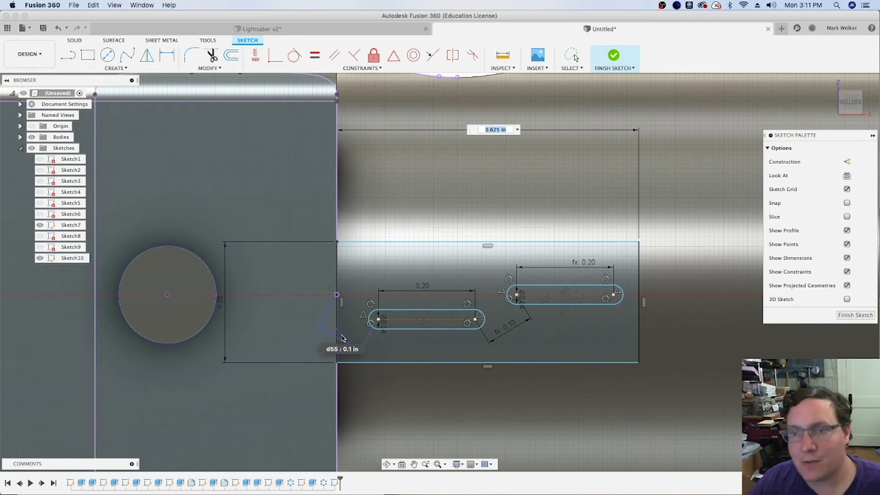
click(342, 339)
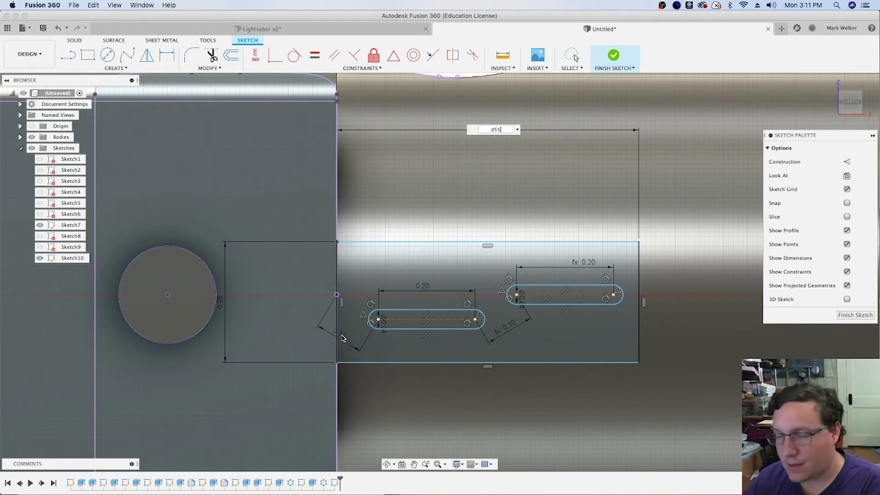
text(+ d56+)
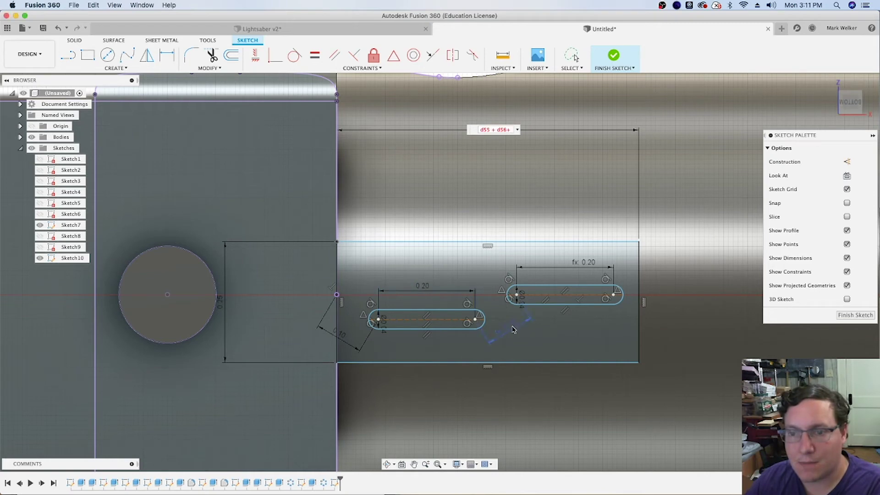
click(576, 262)
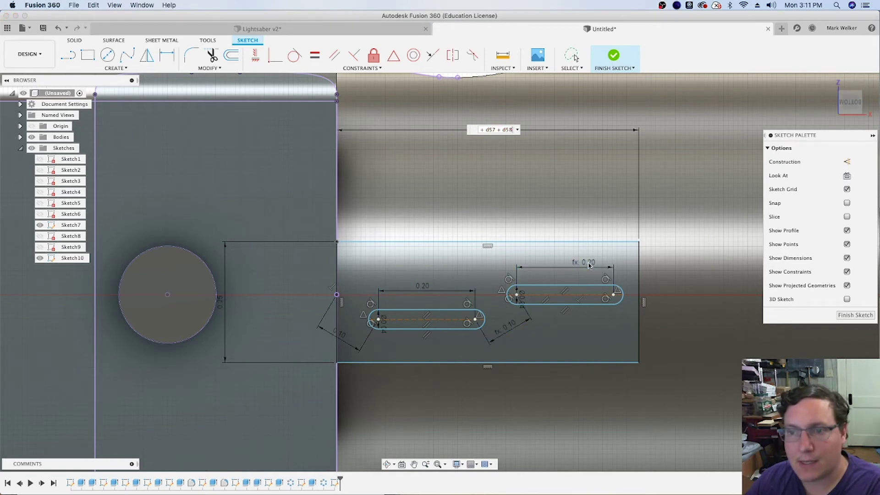
click(588, 266)
click(505, 331)
key(Return)
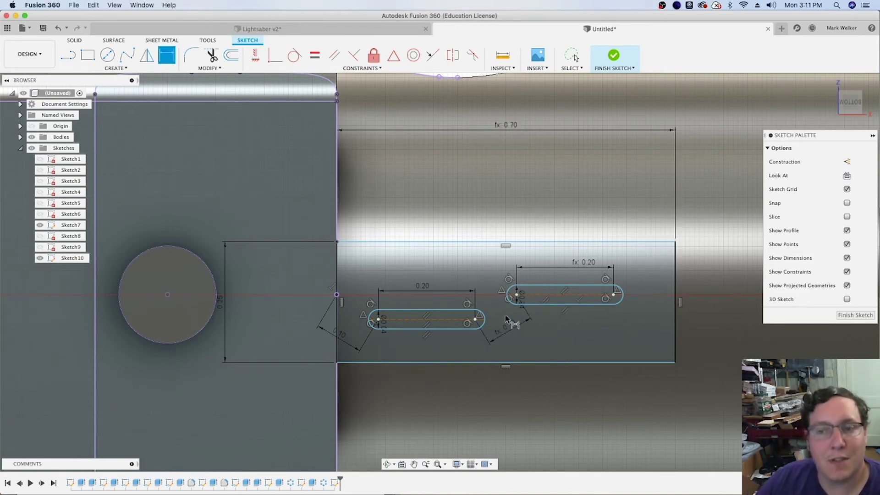
Align both slots horizontally with the midpoint of the clamp block's edge by constraining their arc centers.
click(256, 56)
click(371, 320)
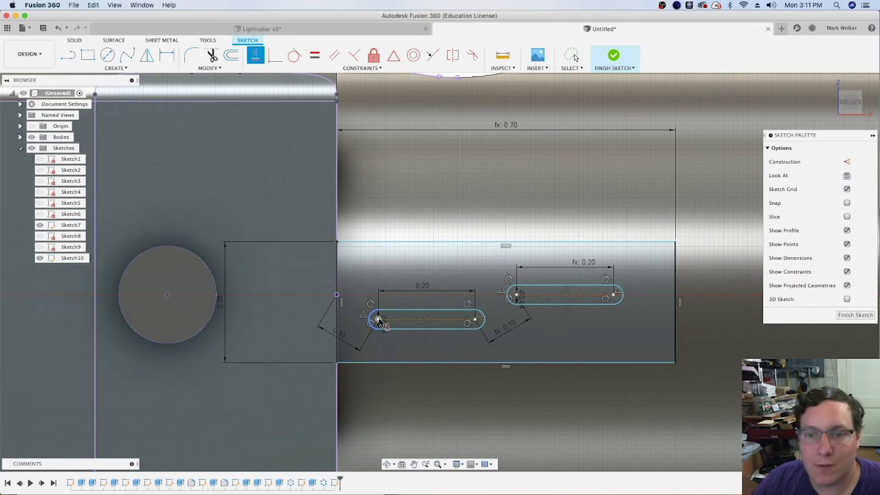
click(337, 295)
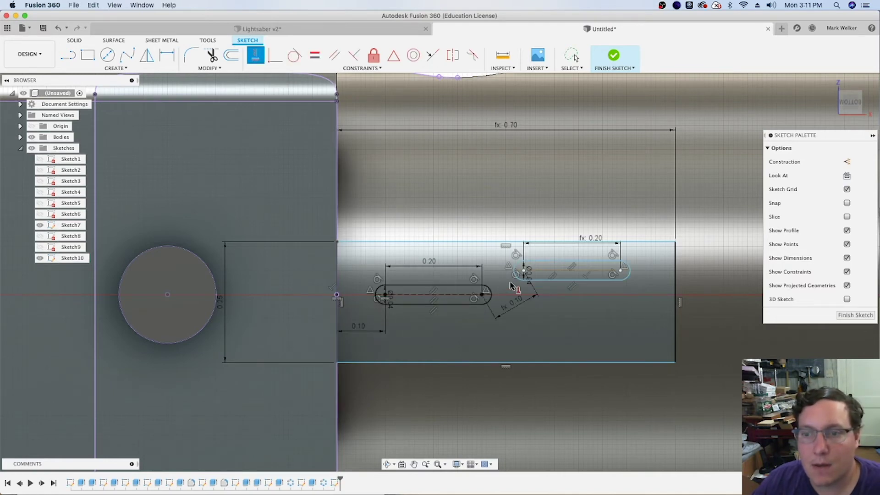
click(484, 296)
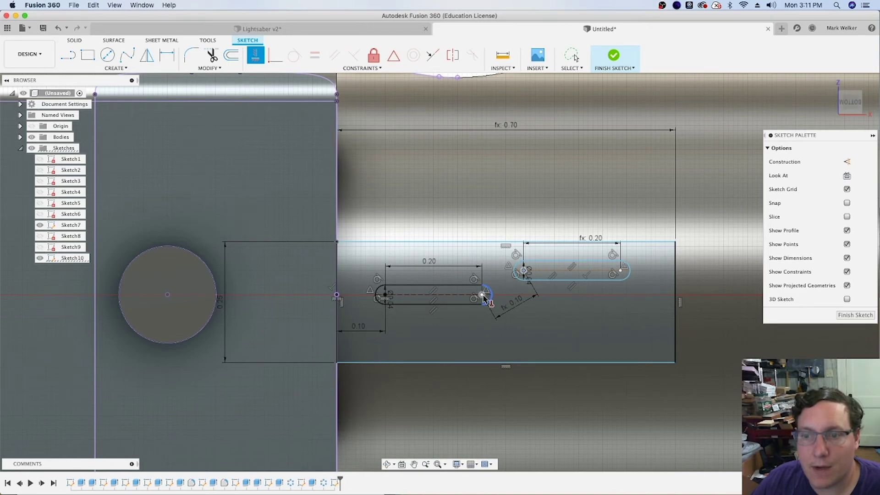
click(485, 297)
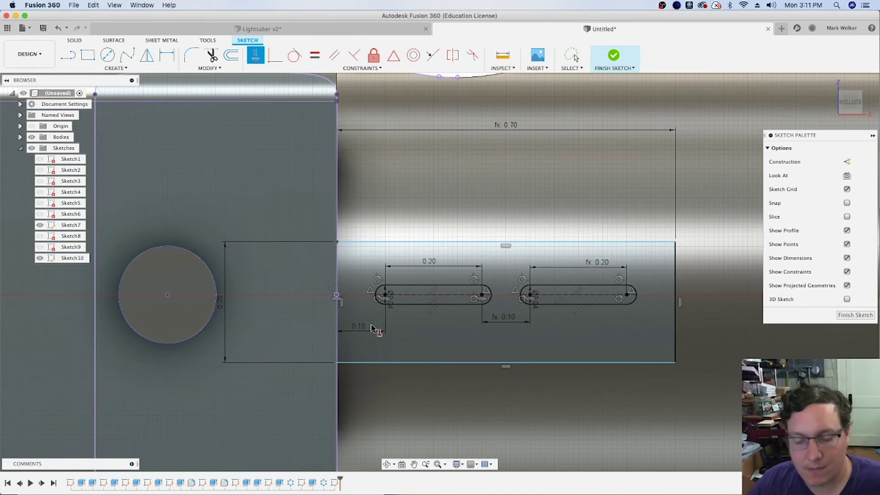
key(d)
click(471, 362)
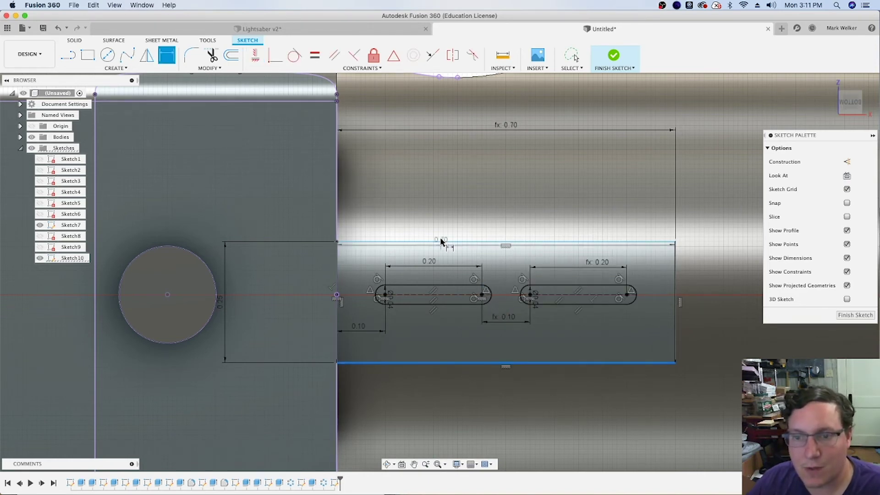
click(442, 241)
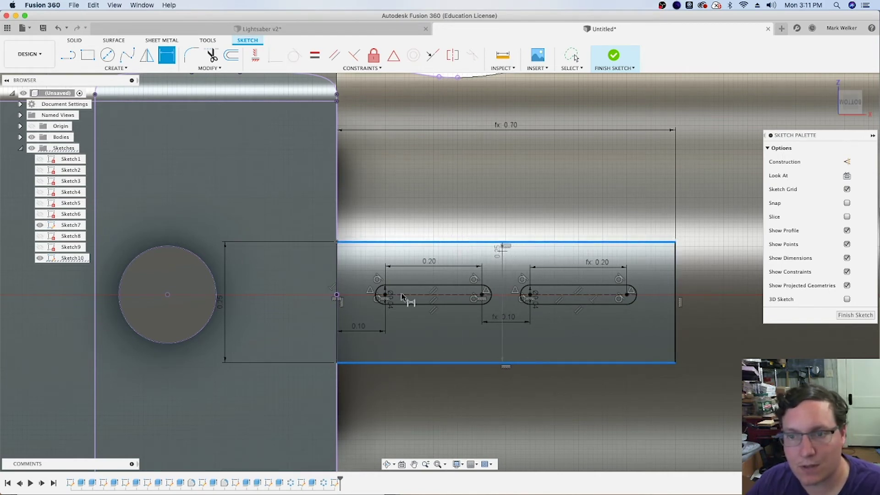
key(Escape)
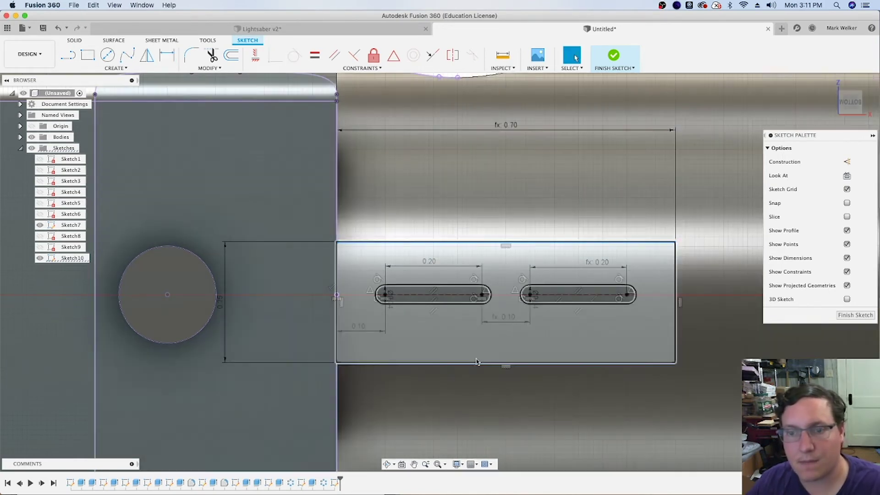
Make the rectangle's two long edges symmetric about the centerline of the slot nearer the clamp block and finish the sketch.
click(475, 361)
scroll(257, 338, up, 3)
scroll(257, 338, down, 4)
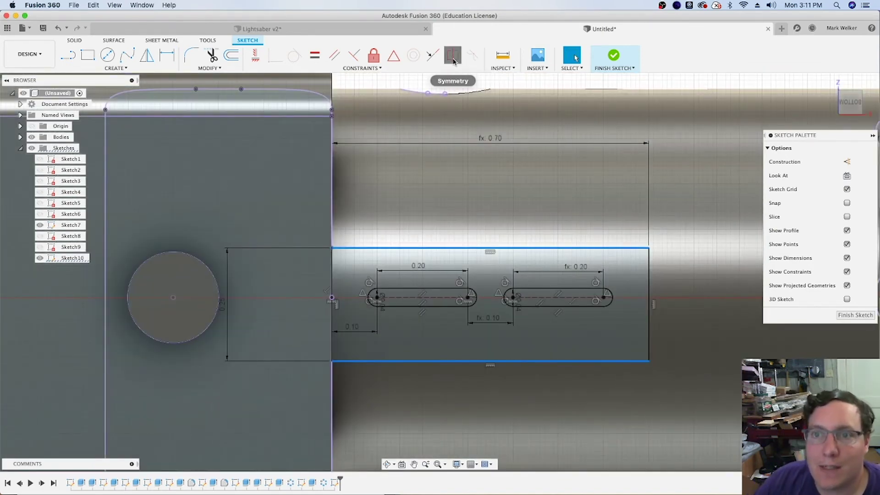
click(452, 55)
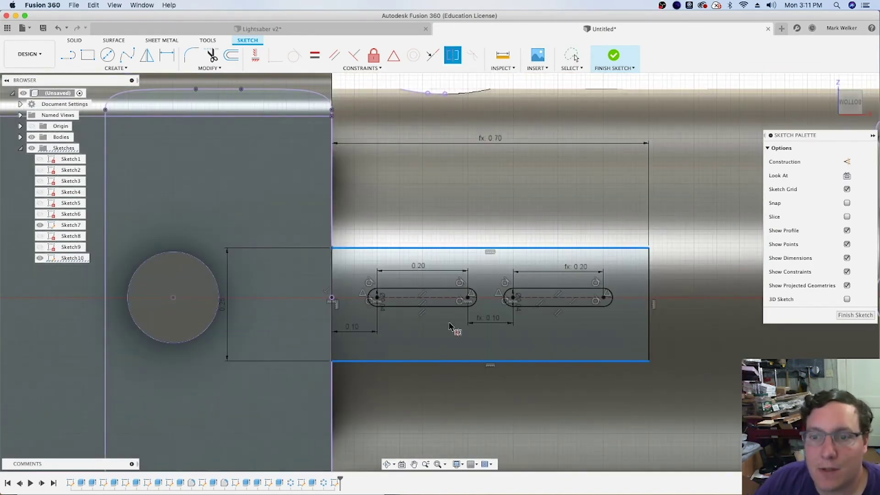
click(453, 253)
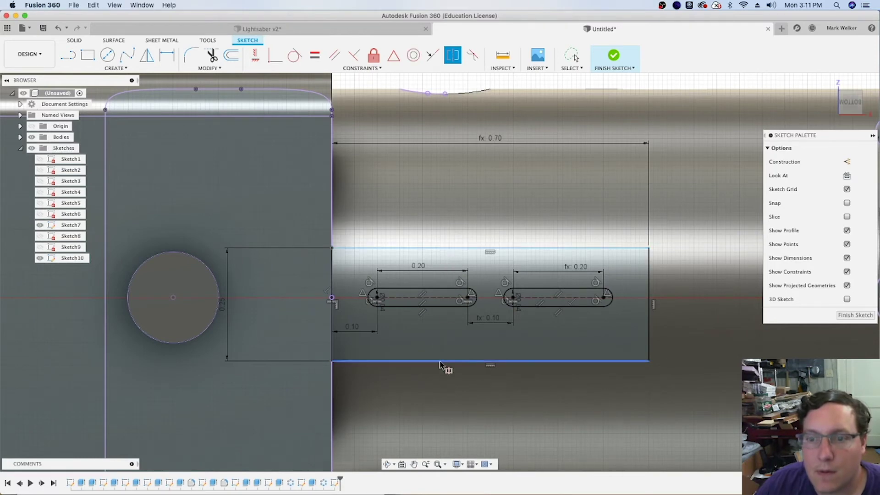
click(440, 361)
click(433, 248)
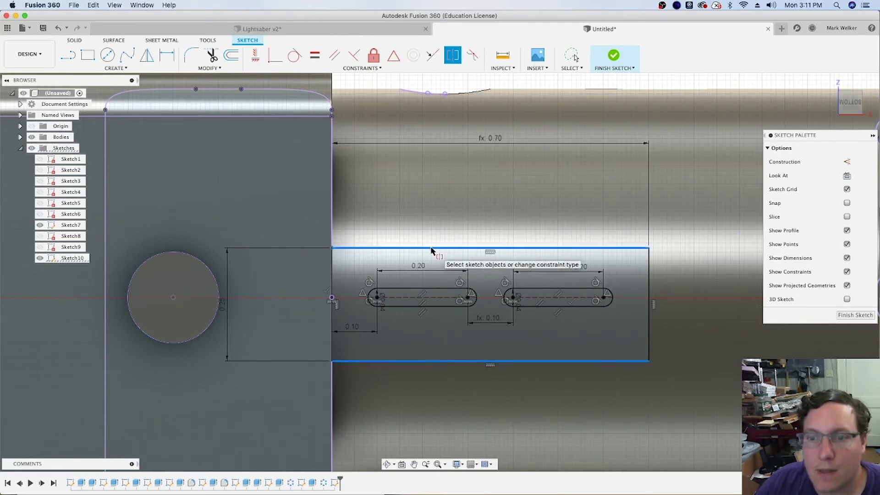
click(428, 301)
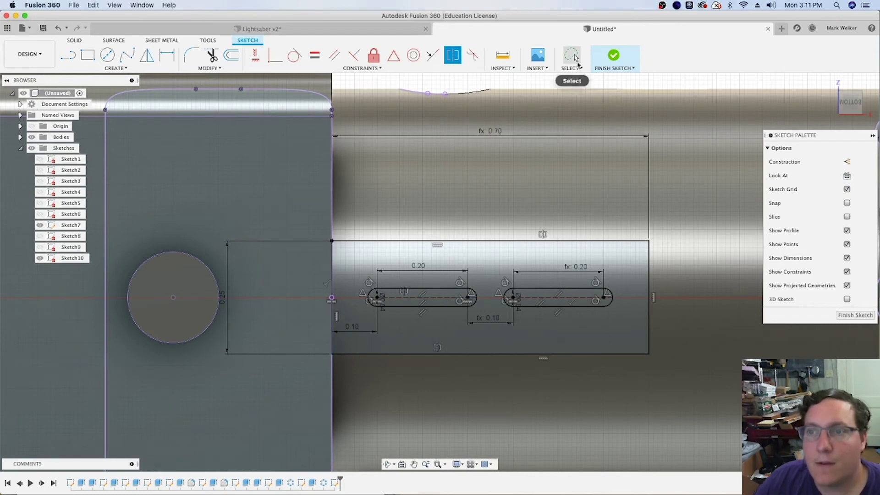
click(614, 56)
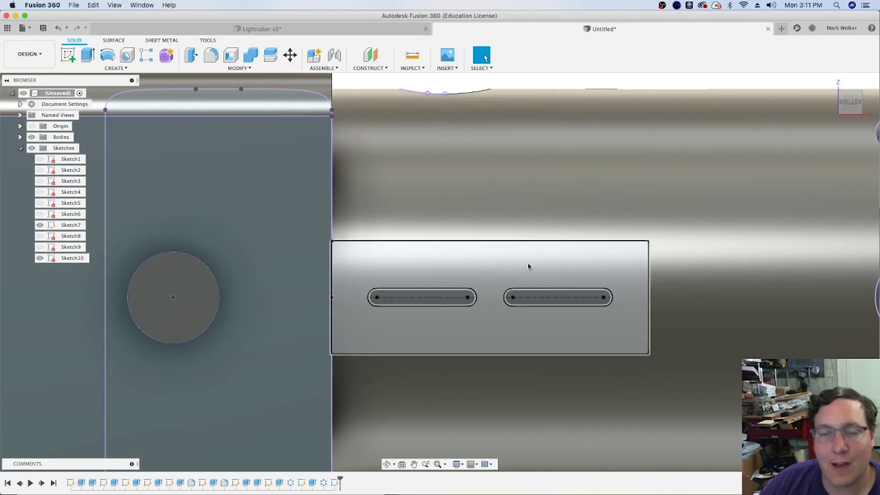
Reopen the tab sketch to fillet the rectangle's two outer corners with a 0.03 in radius, and finish the sketch.
double_click(335, 482)
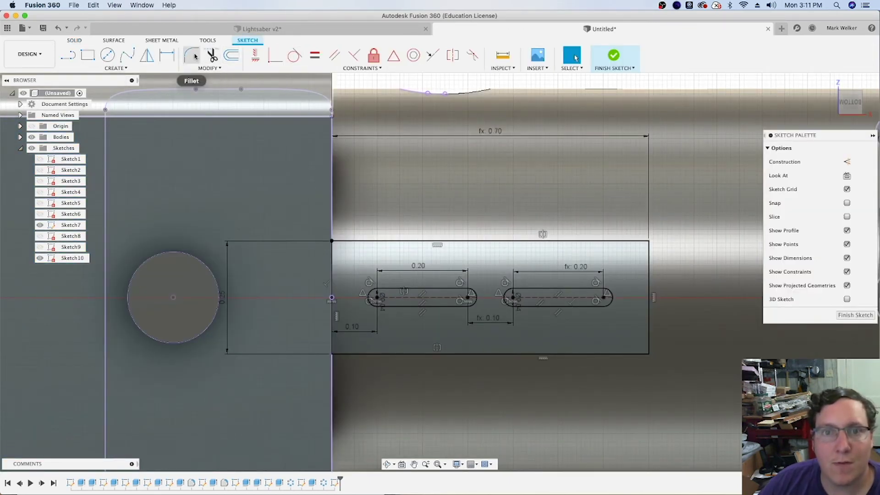
click(194, 56)
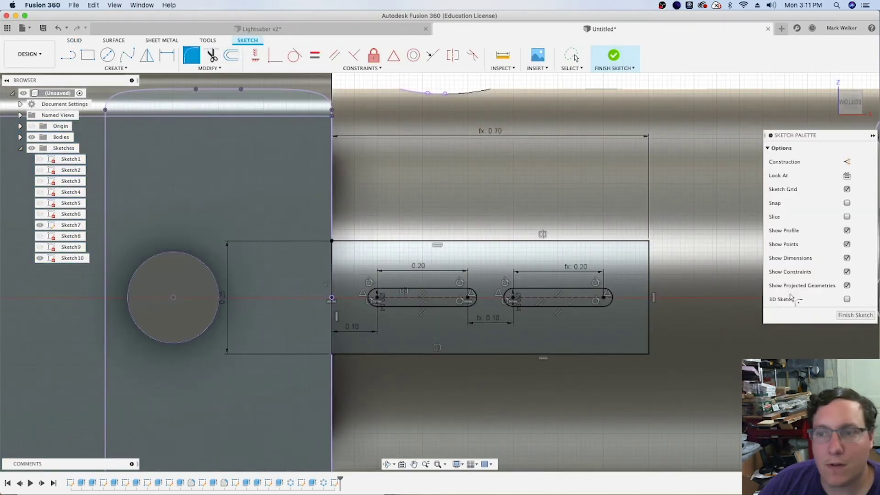
click(648, 247)
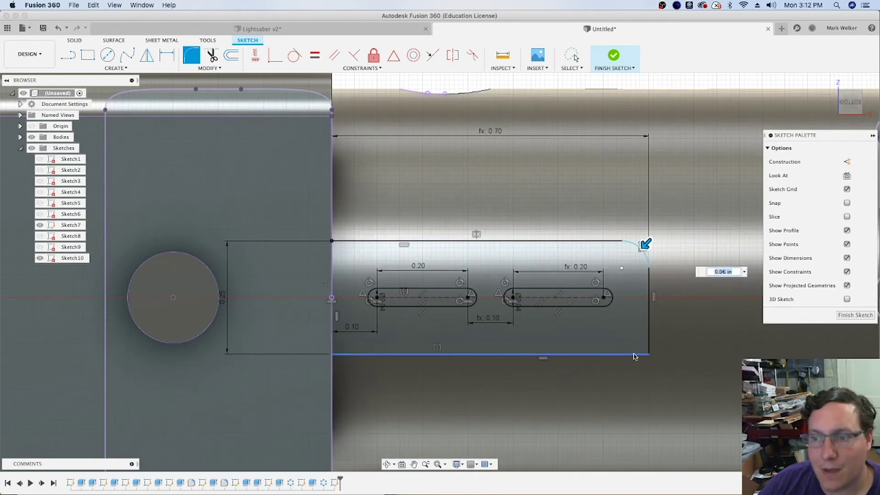
click(645, 353)
drag(644, 351, 650, 355)
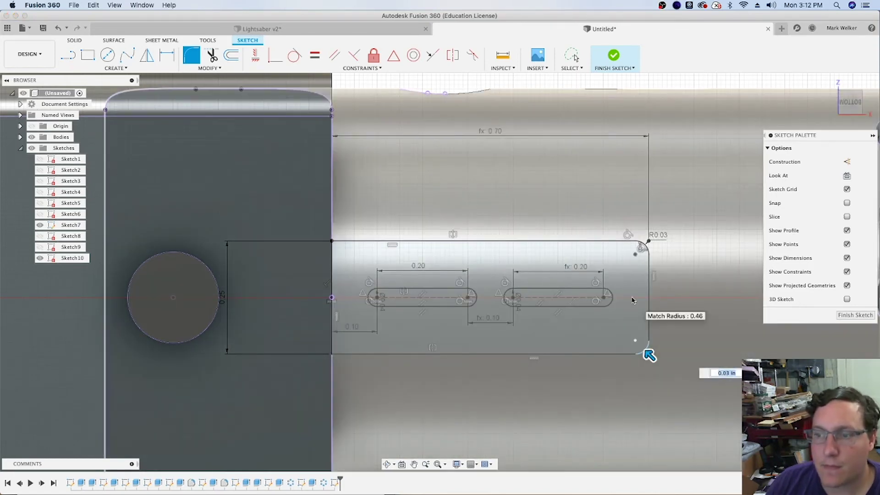
key(Escape)
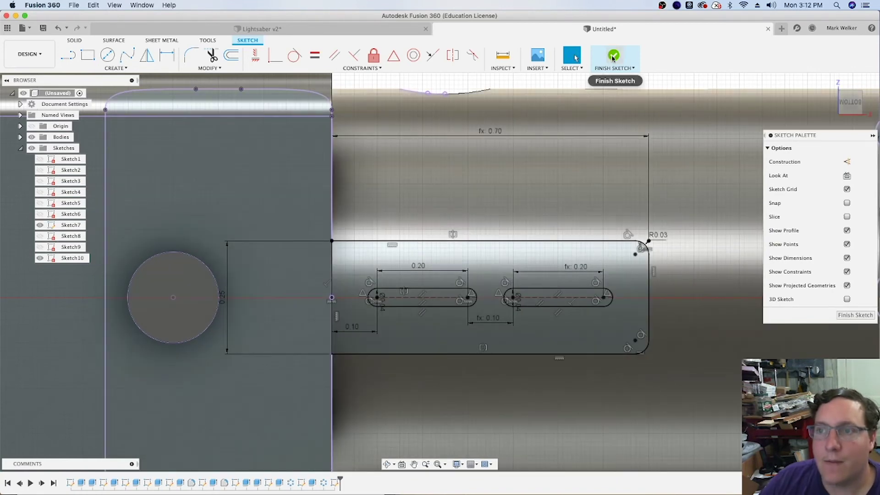
click(613, 57)
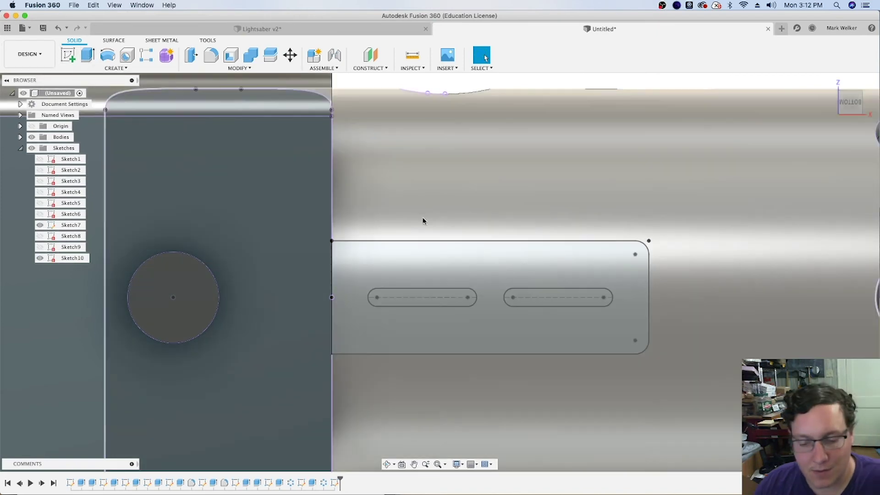
Start extruding the tab profile around the two slots from an offset plane at -0.02 in.
key(e)
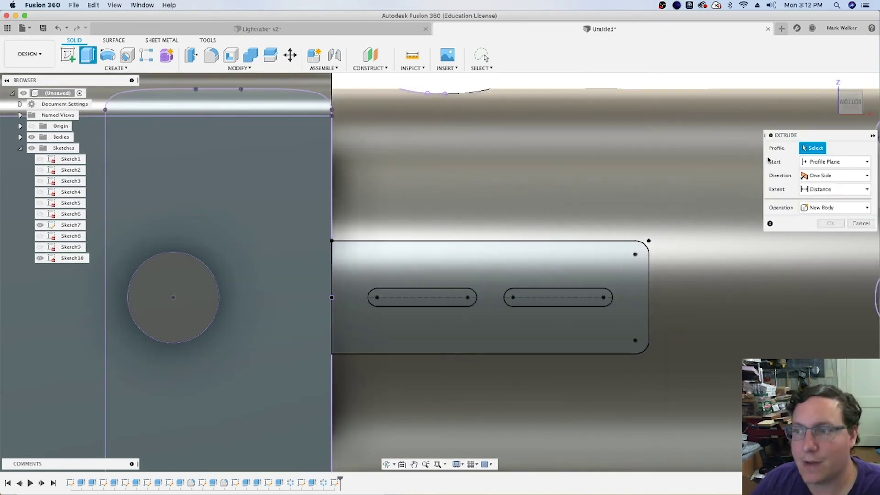
click(852, 120)
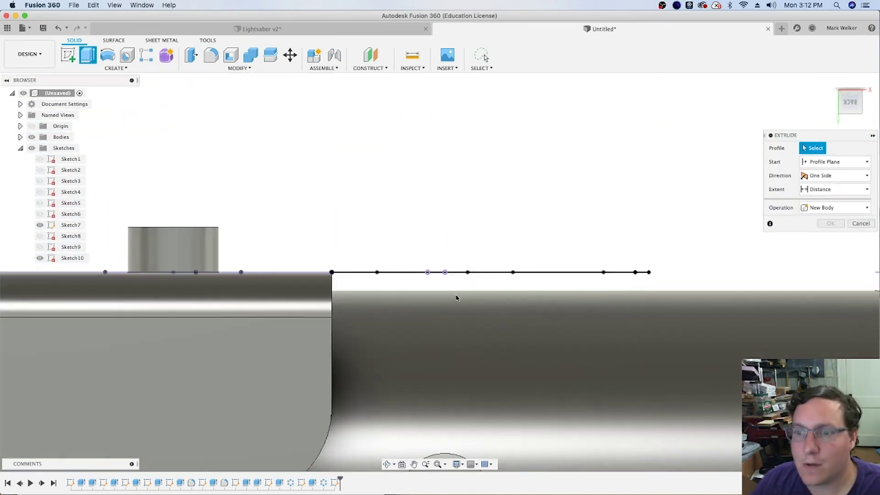
scroll(456, 284, down, 1)
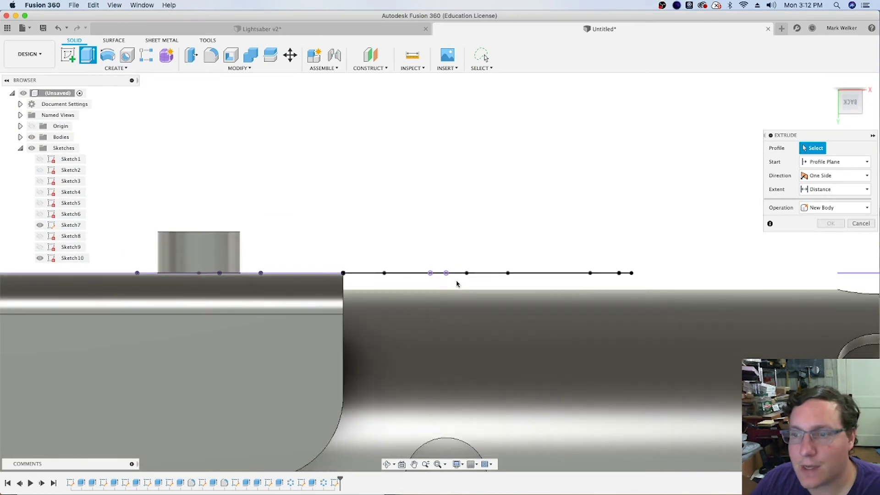
click(853, 97)
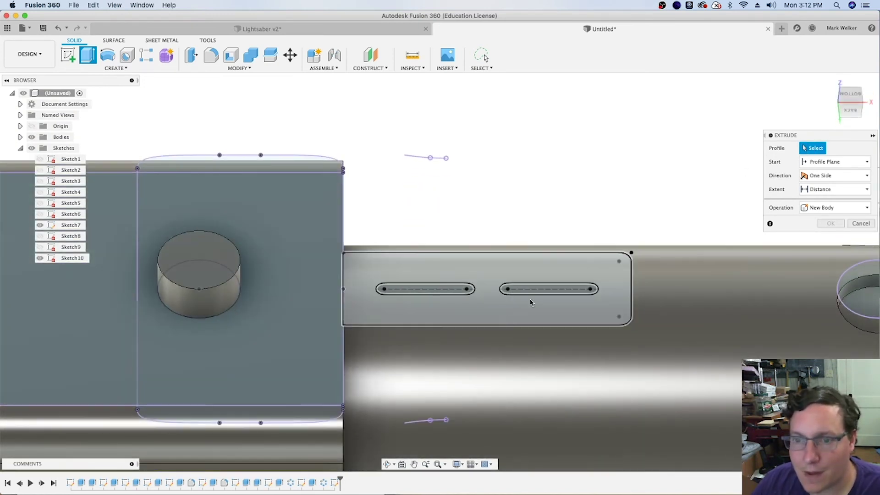
click(489, 316)
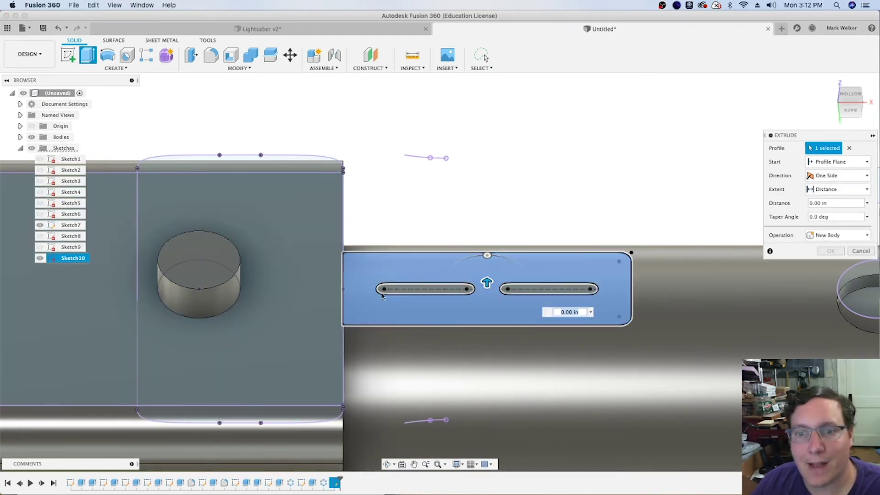
click(855, 110)
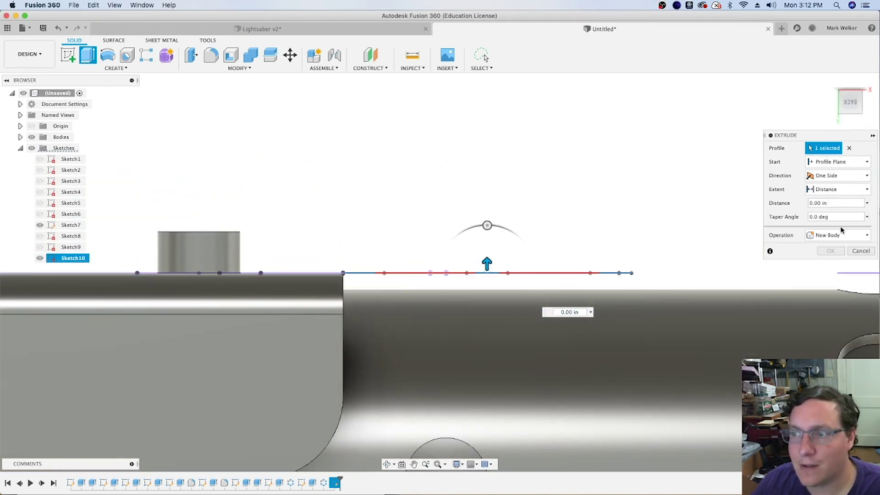
click(828, 163)
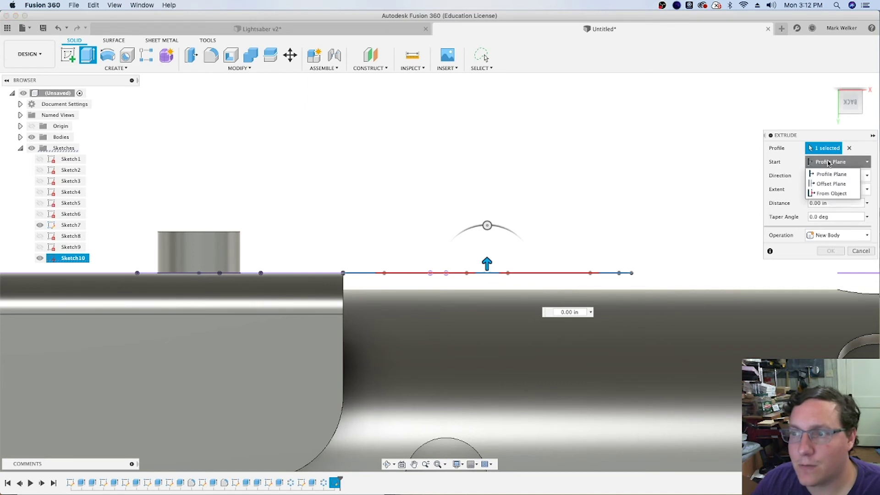
click(830, 183)
drag(487, 264, 487, 290)
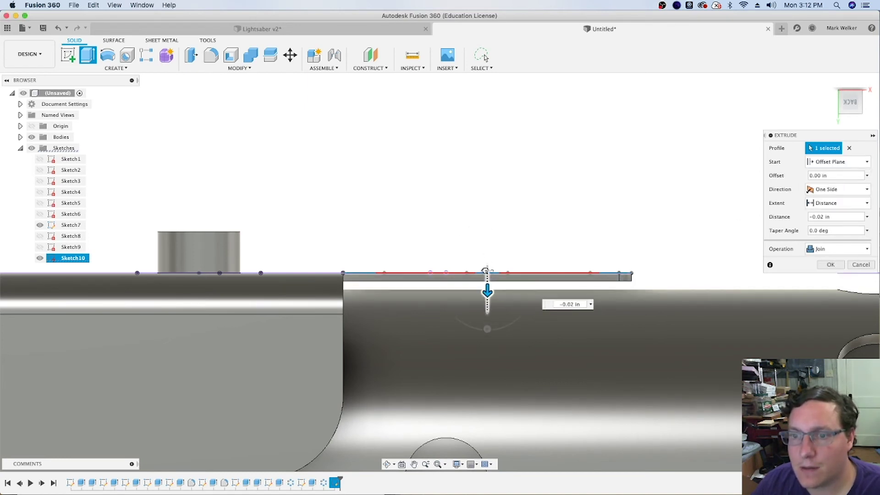
click(817, 176)
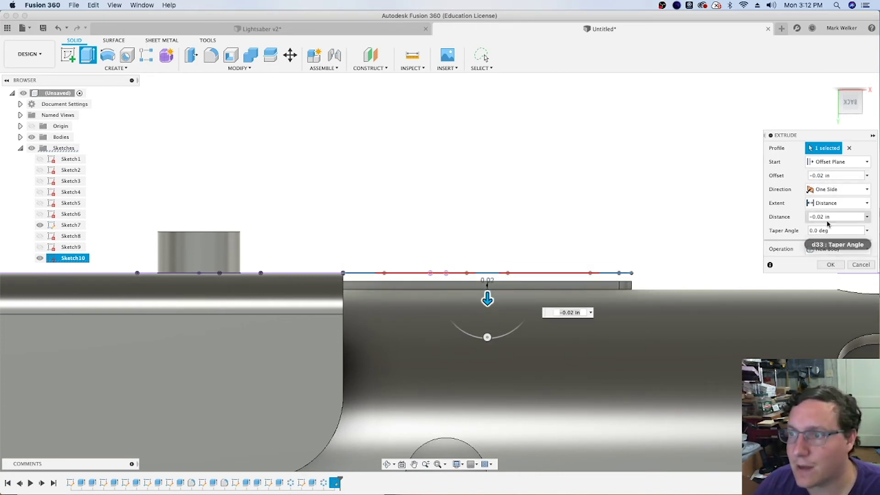
Extend the tab extrusion to the hilt's cylindrical surface and join it to the body.
click(834, 203)
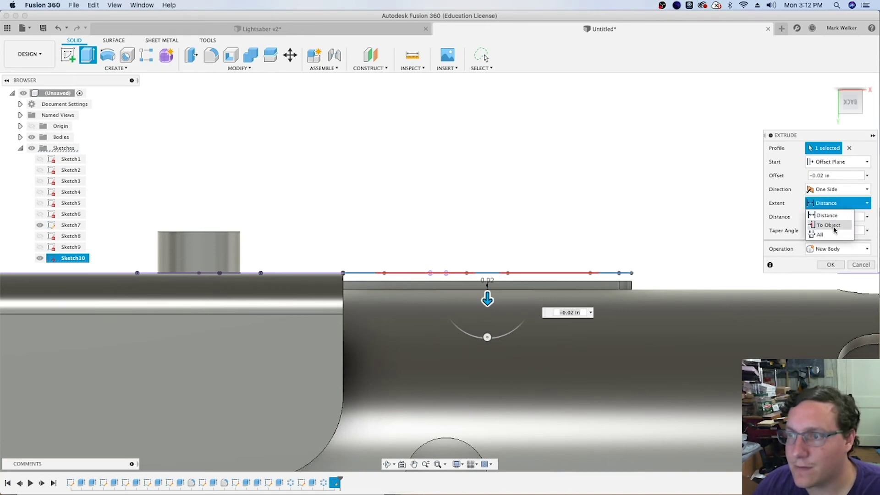
click(834, 227)
click(654, 344)
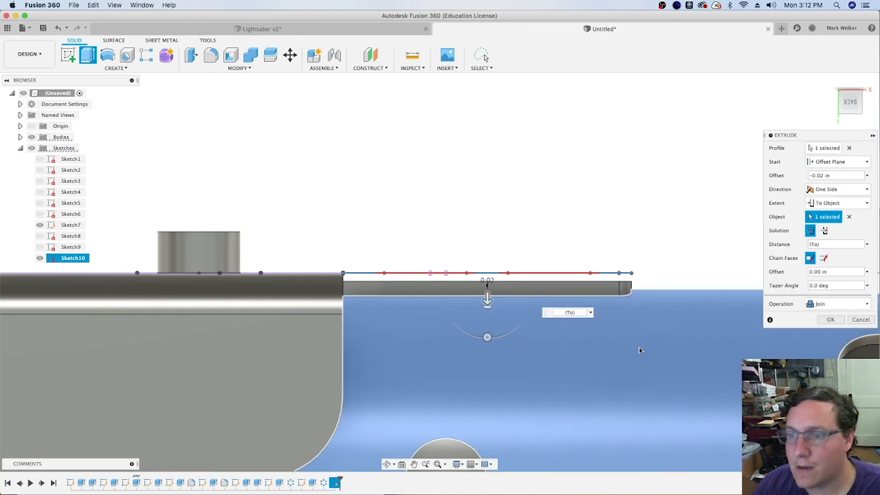
click(828, 320)
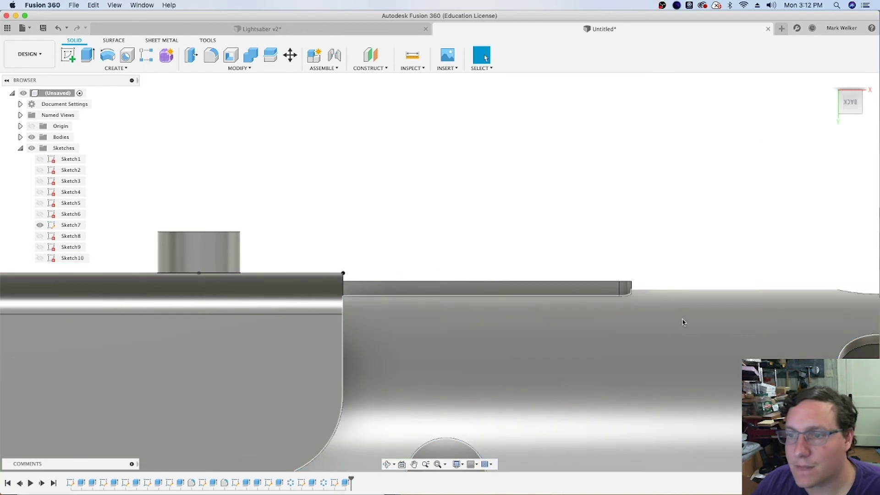
Show the tab sketch again and start an extrusion of both slot profiles.
click(830, 82)
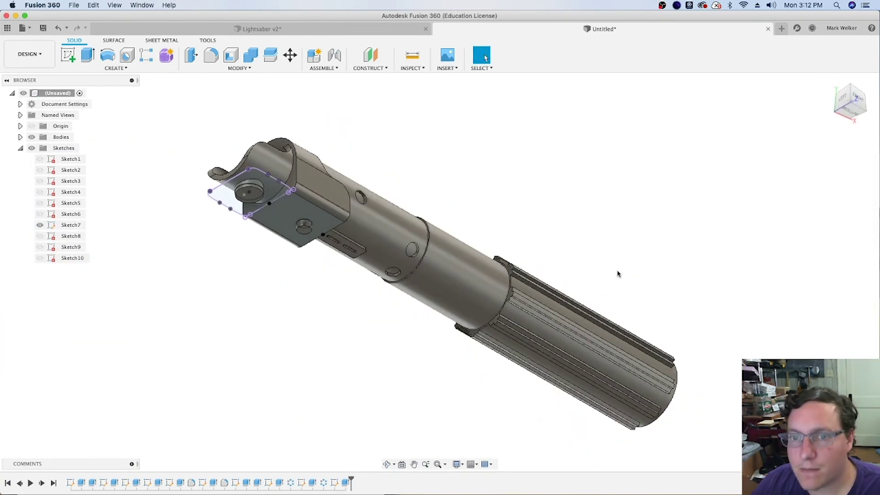
scroll(339, 252, up, 5)
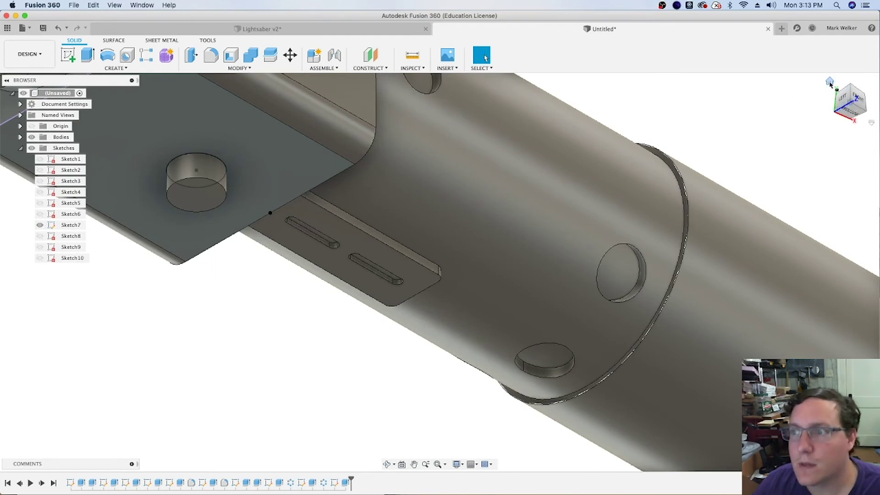
click(854, 112)
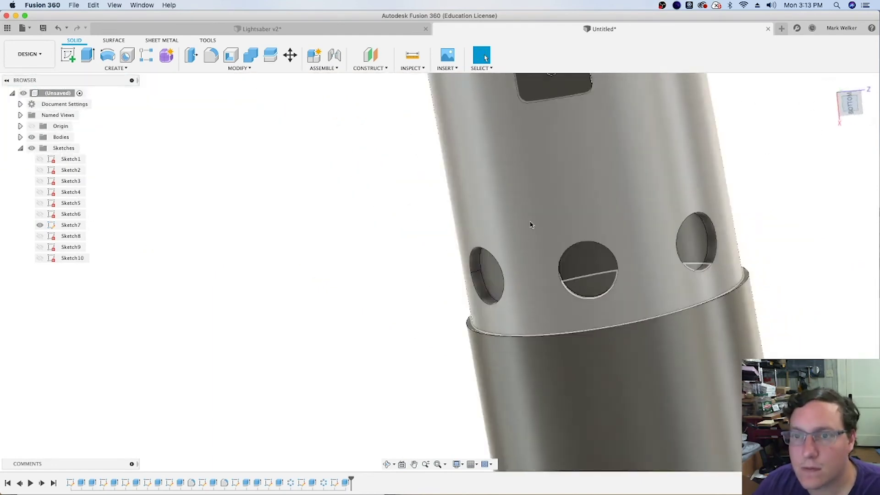
scroll(435, 187, up, 5)
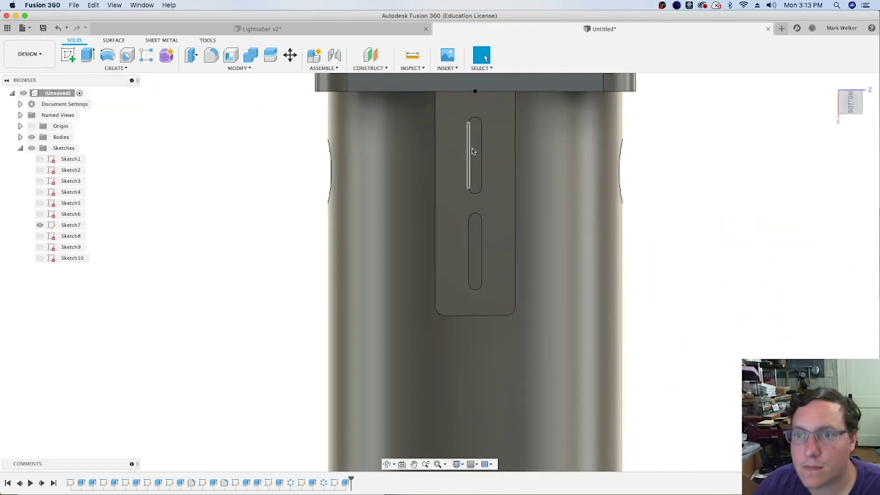
click(40, 258)
click(40, 258)
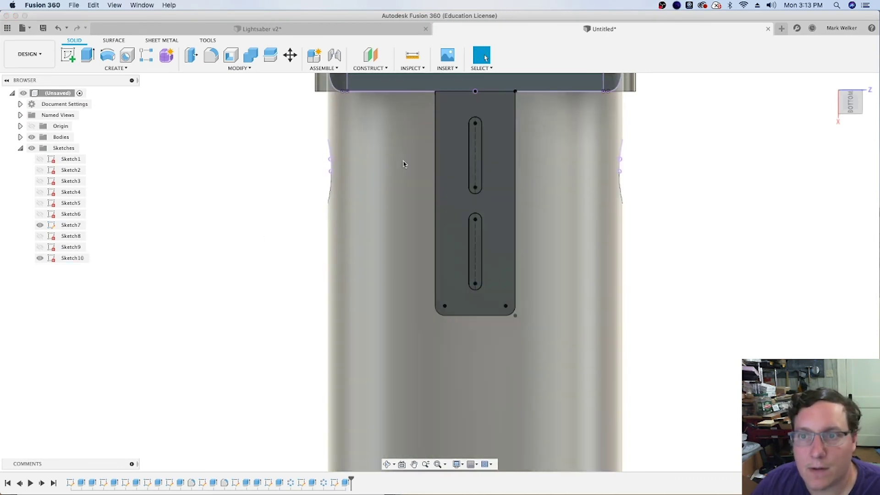
click(471, 164)
key(e)
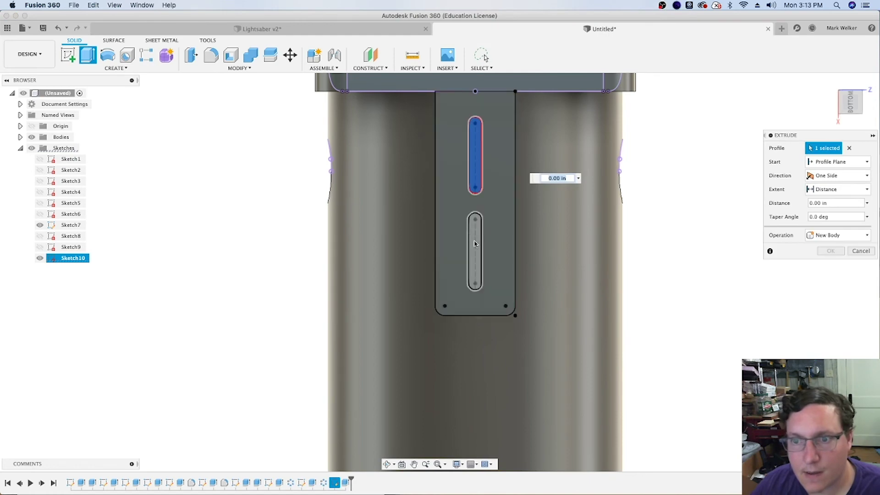
click(474, 244)
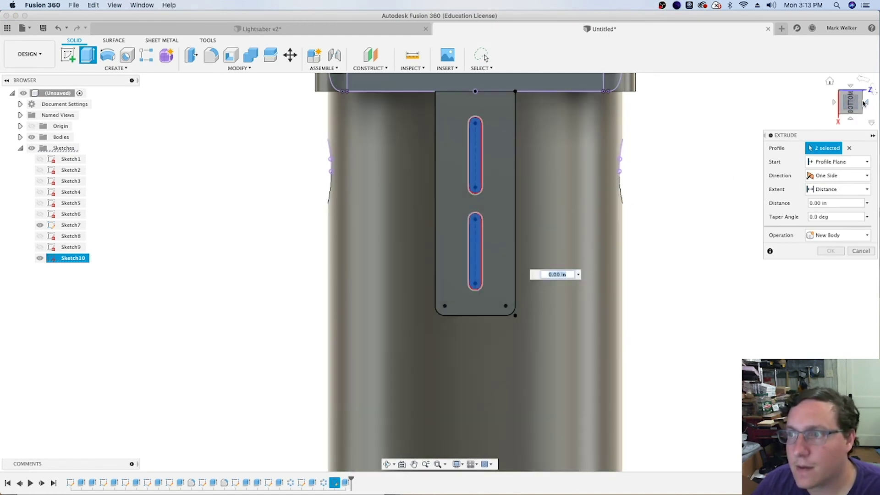
Extrude both slots to the hilt's cylindrical surface using the Join operation.
click(830, 83)
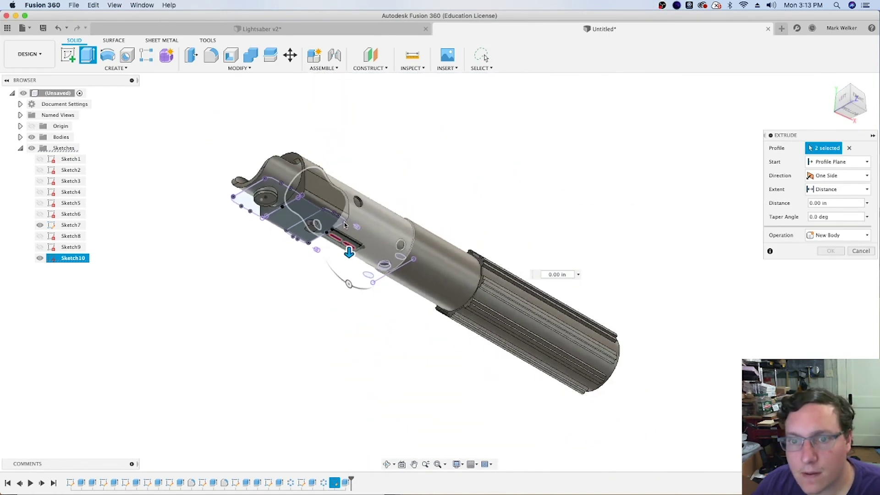
scroll(337, 241, up, 6)
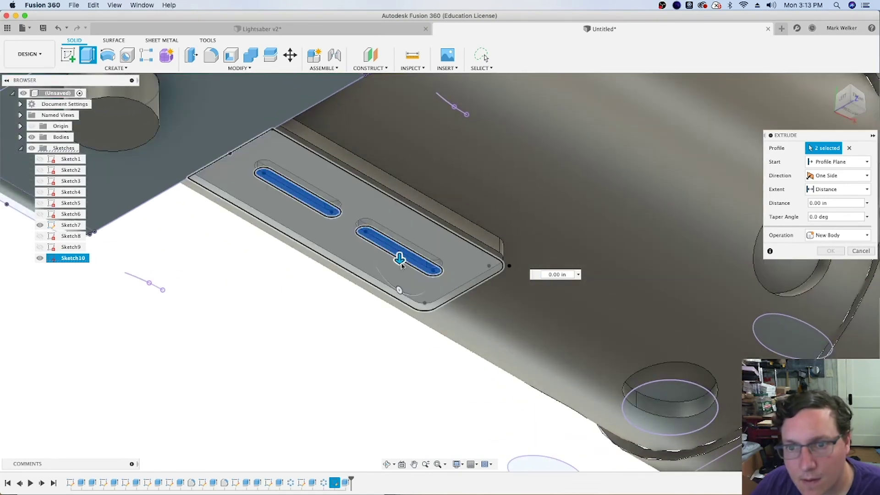
drag(399, 259, 398, 235)
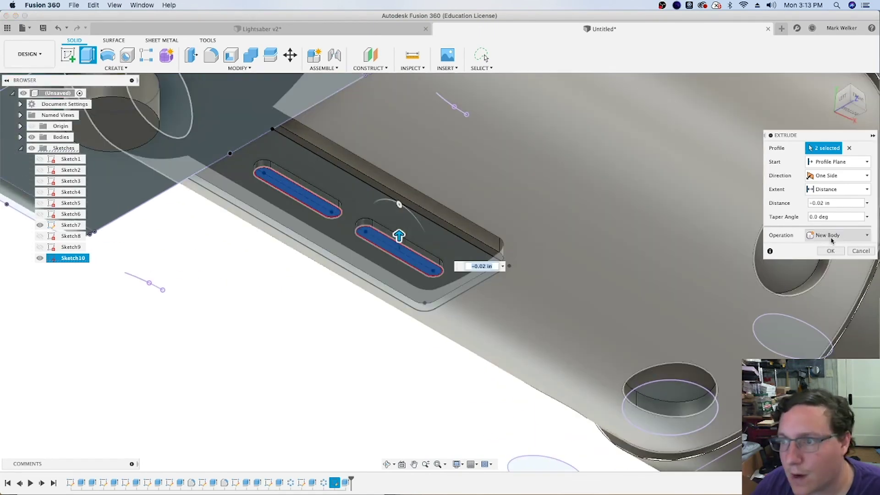
click(842, 235)
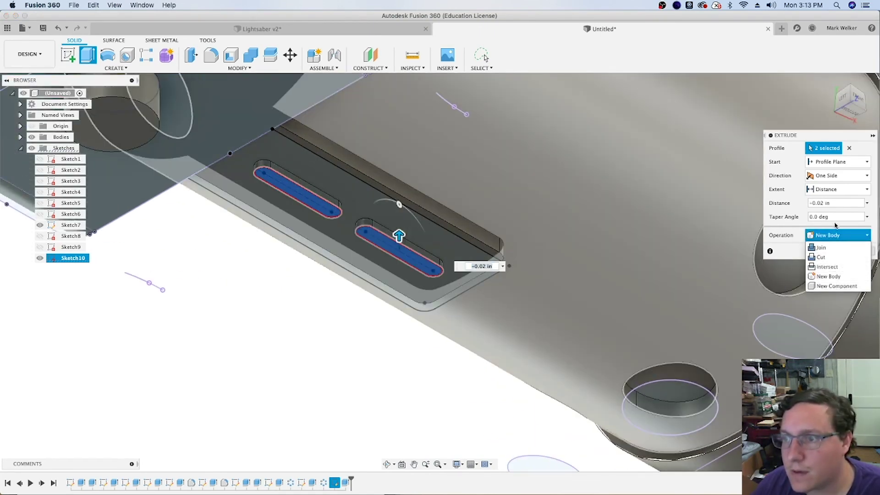
click(829, 190)
click(827, 192)
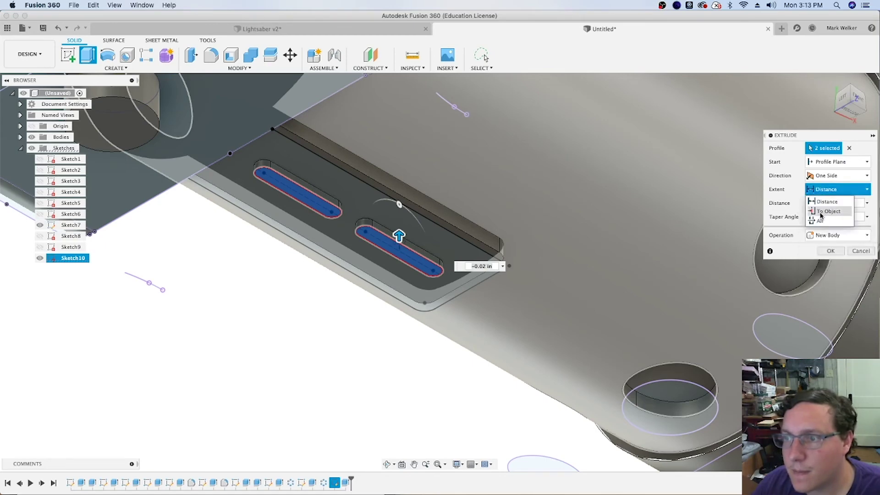
click(827, 200)
click(542, 195)
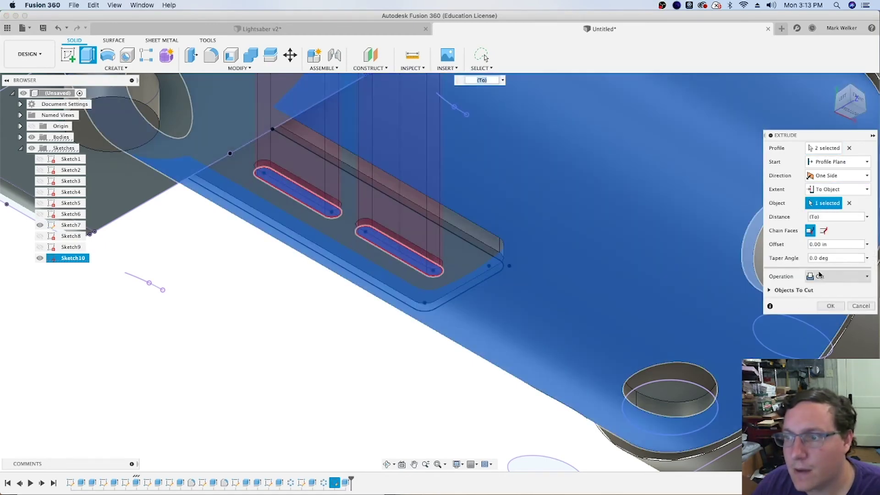
click(819, 275)
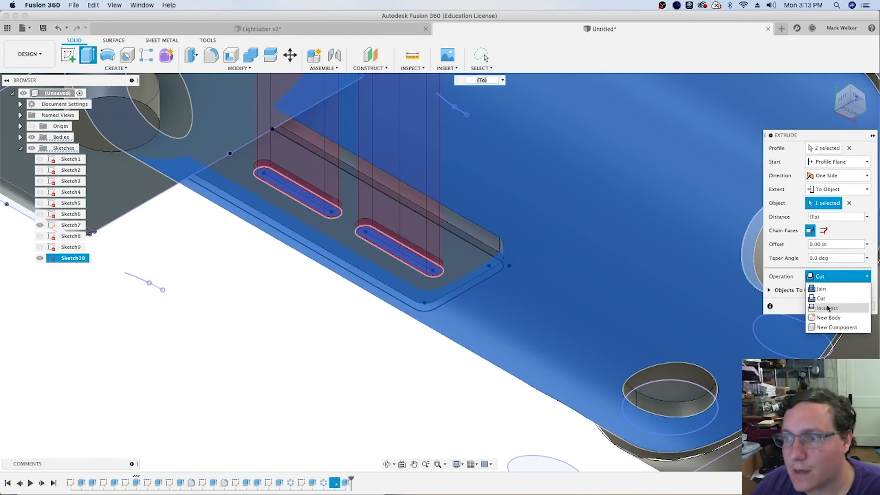
click(818, 285)
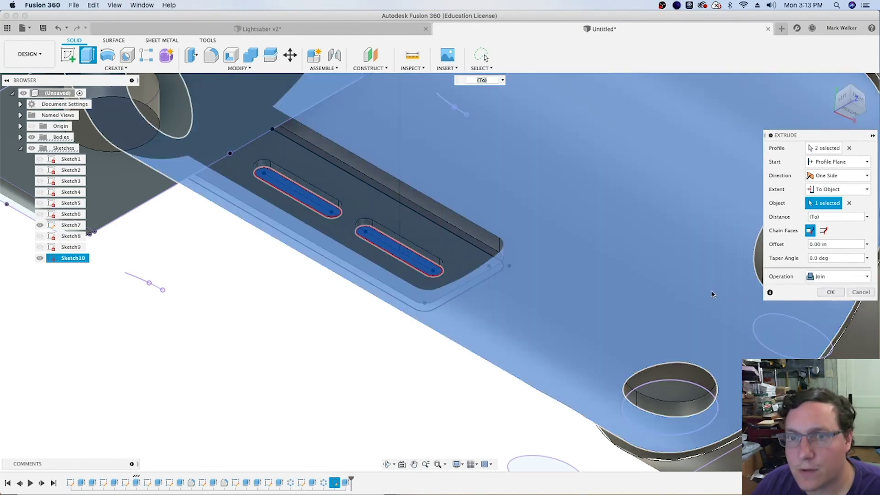
click(835, 294)
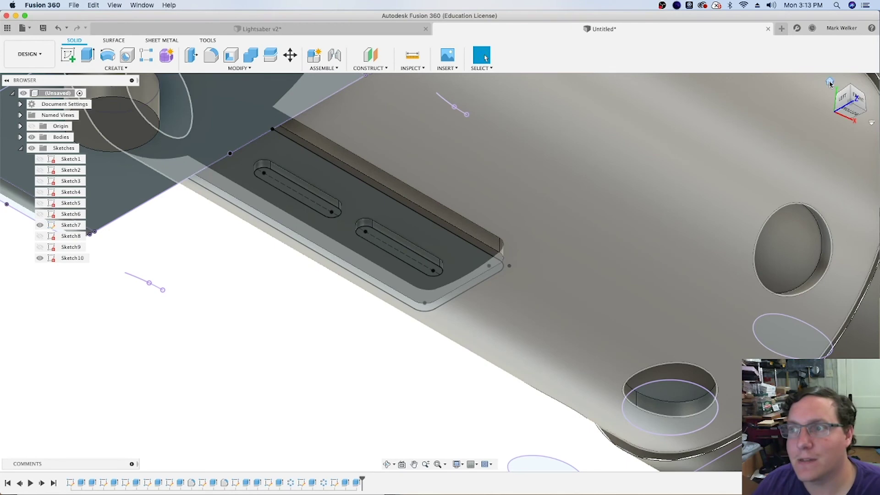
Orient the whole hilt in an isometric view from the top, left and front and save it as Home with Fit to View.
click(830, 86)
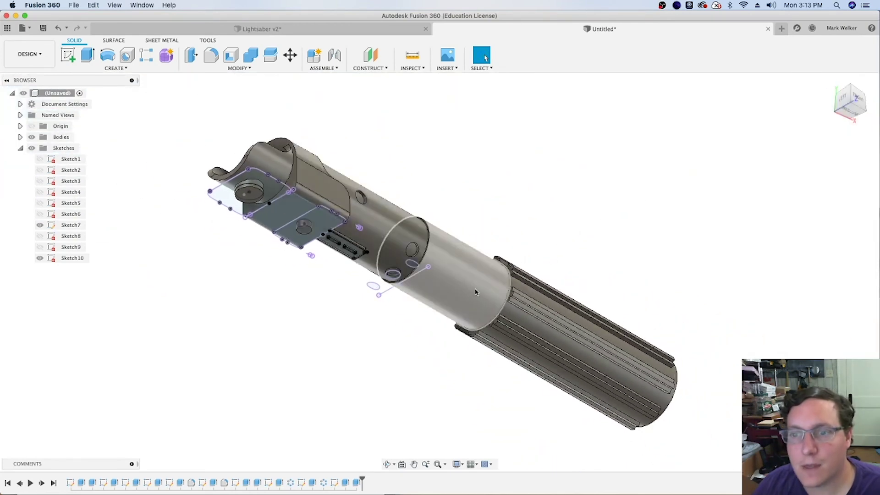
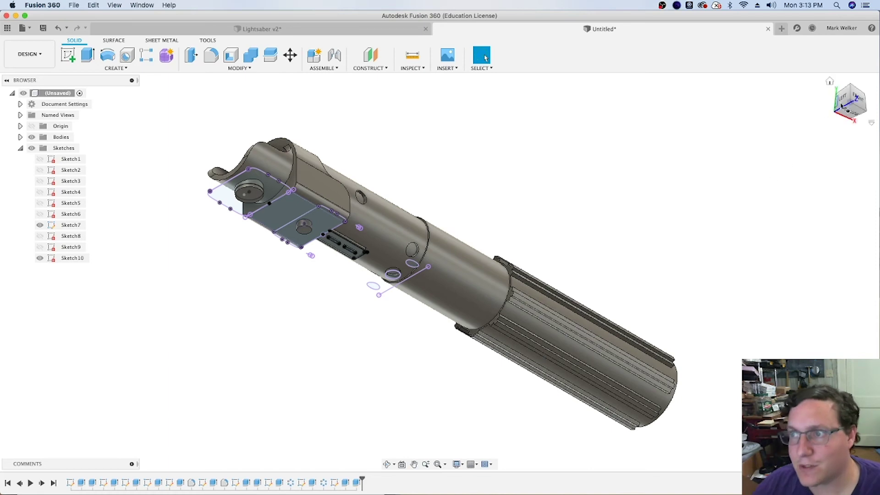
click(851, 89)
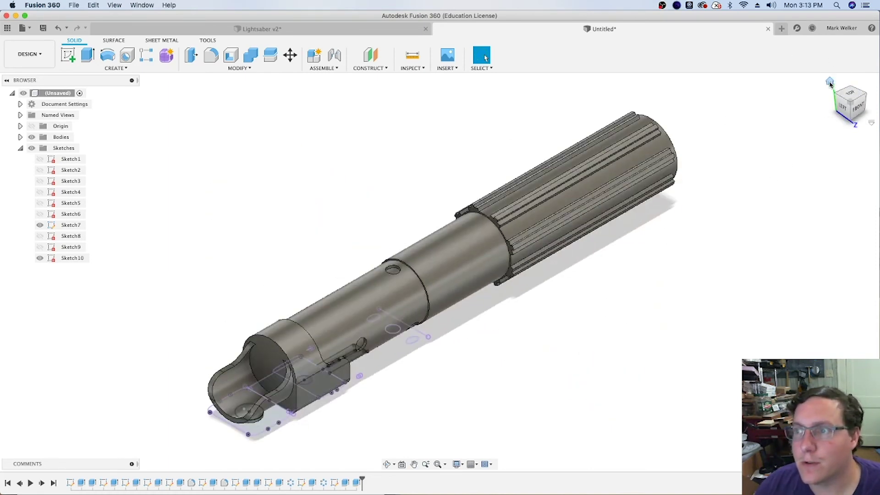
click(829, 82)
click(851, 88)
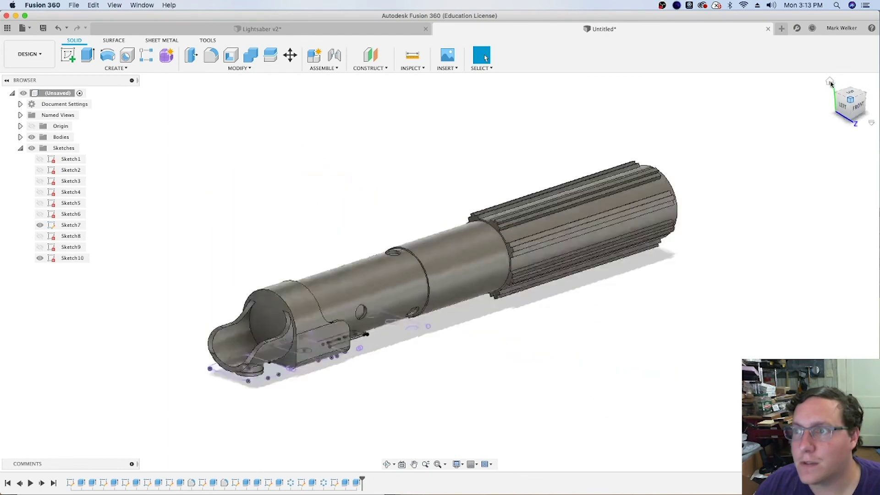
click(854, 90)
click(851, 89)
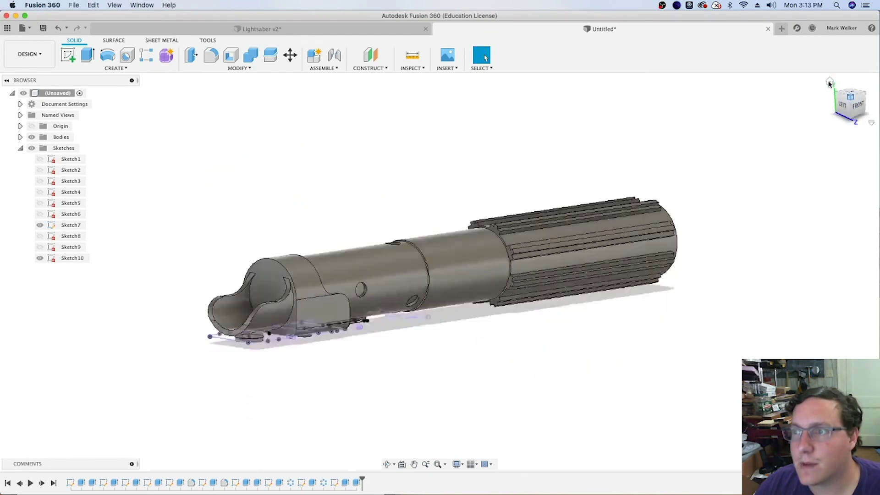
right_click(849, 98)
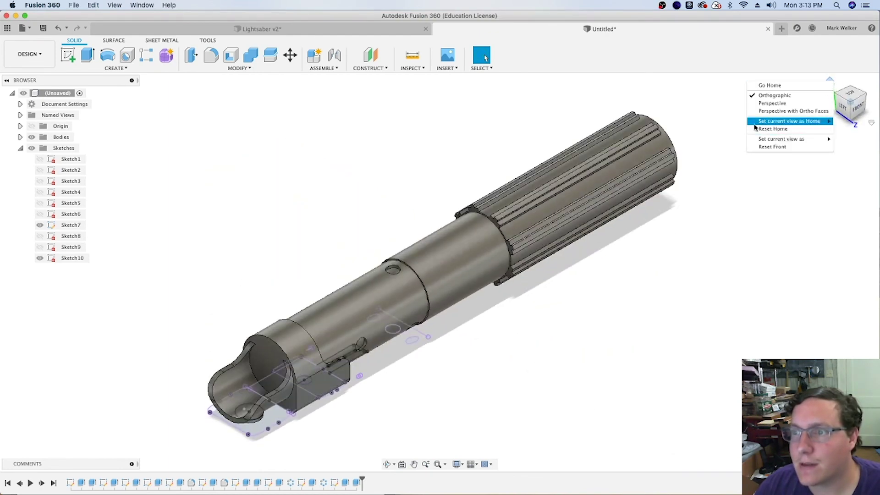
mouse_move(767, 123)
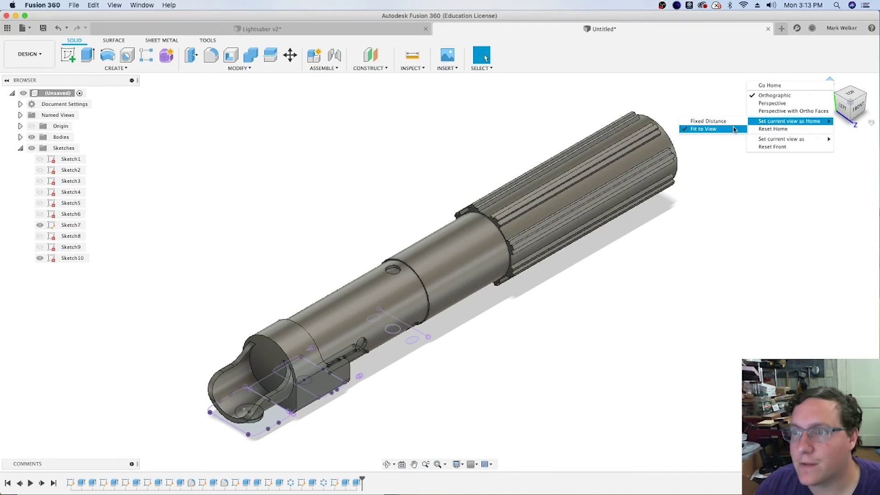
click(715, 130)
Create a construction plane through two edges of the neighbouring ribs on top of the grip.
scroll(492, 203, up, 2)
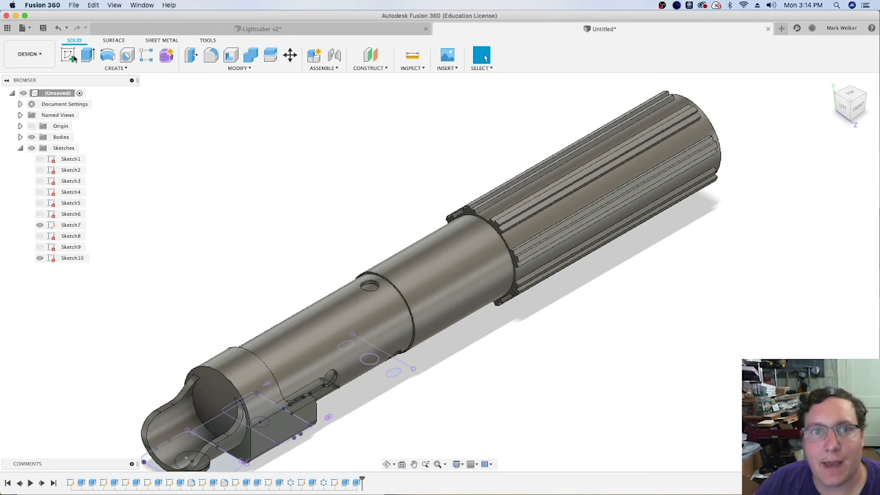
click(371, 66)
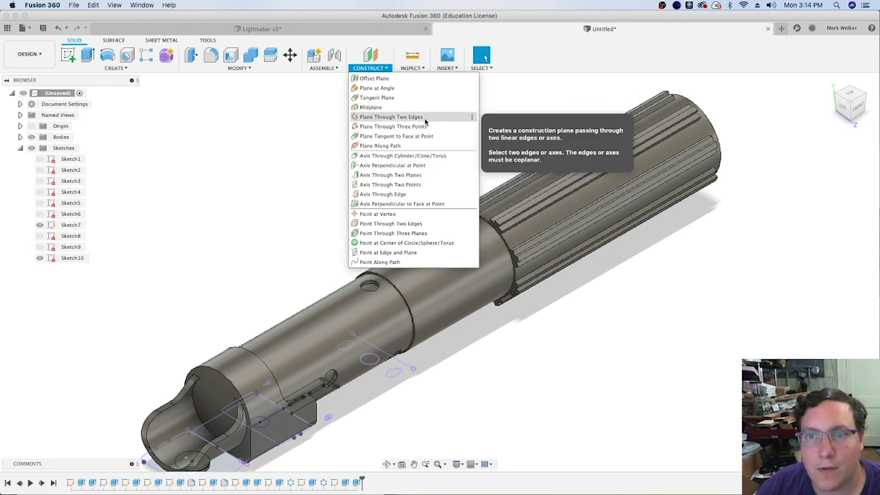
click(403, 117)
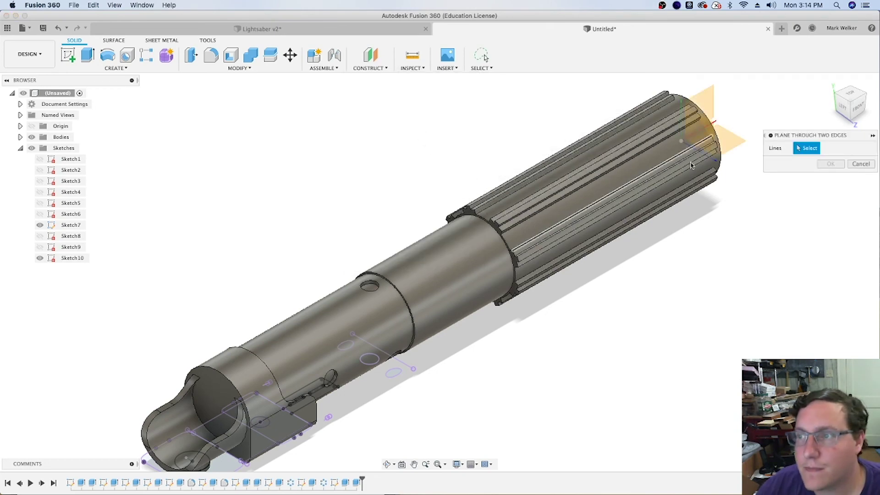
click(854, 97)
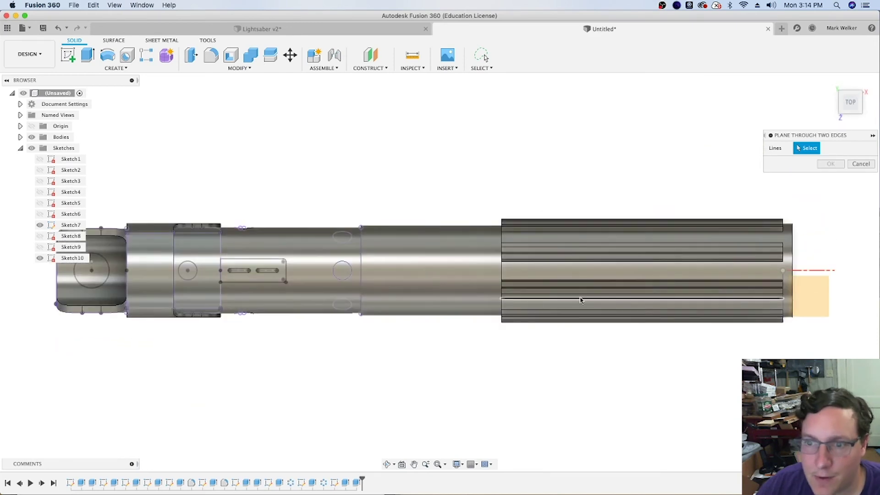
scroll(546, 292, up, 2)
scroll(505, 240, up, 2)
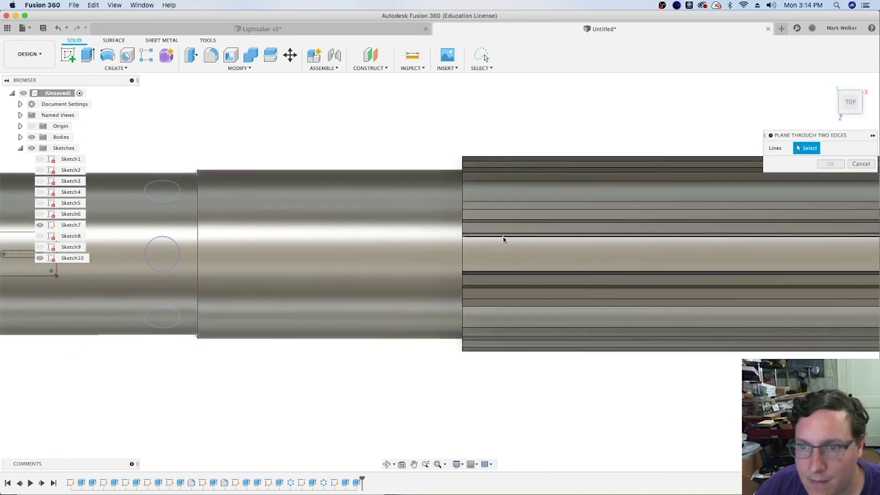
click(498, 221)
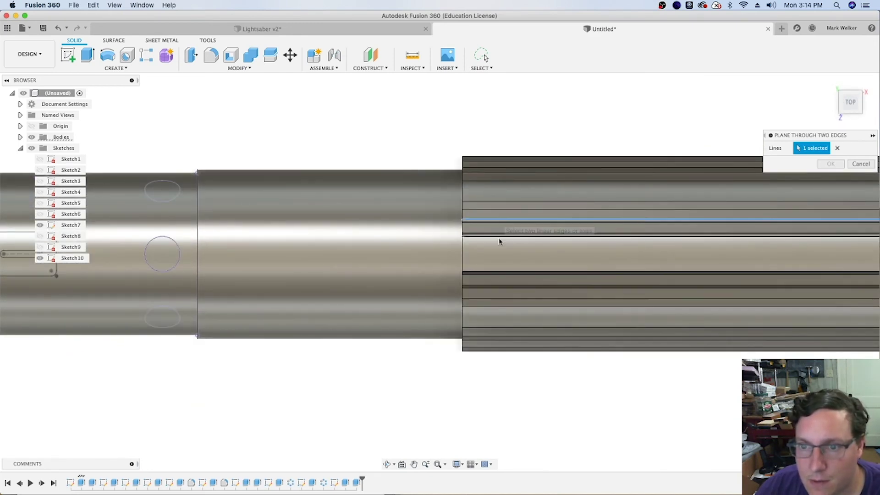
click(502, 288)
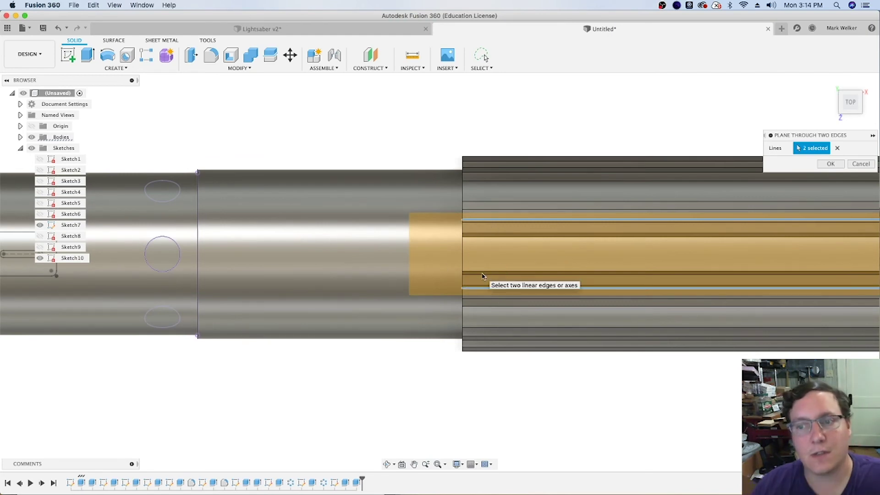
click(831, 164)
Start a sketch on the new plane above the grip and project the grip surface between the ribs into it.
click(829, 82)
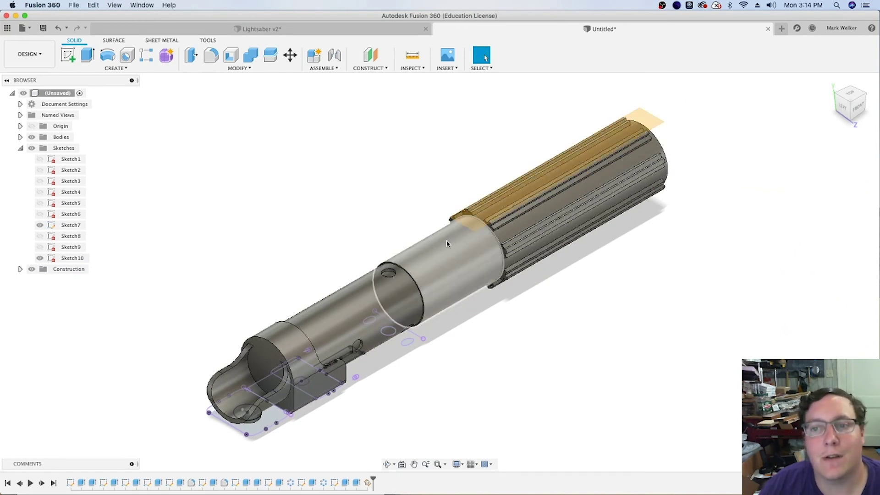
click(852, 97)
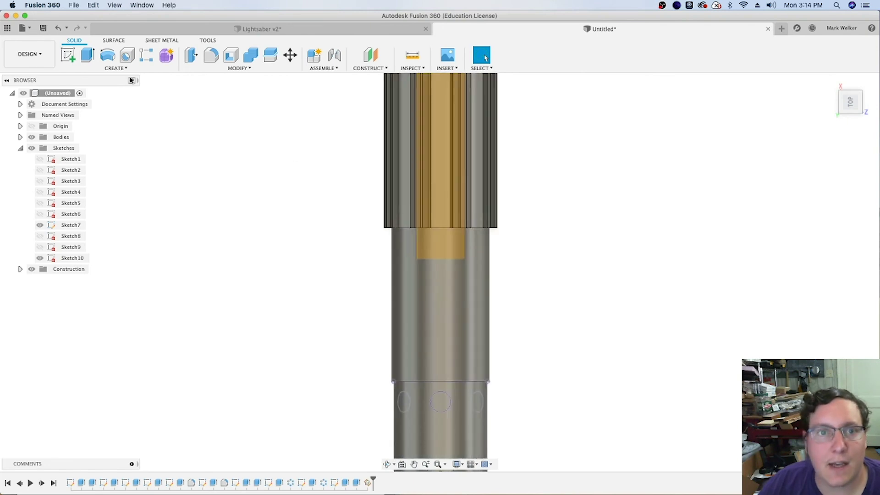
click(72, 64)
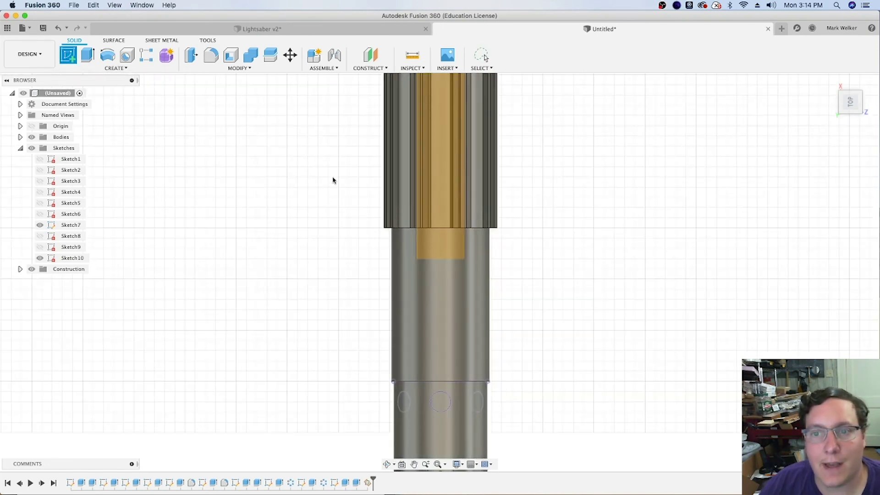
click(434, 252)
scroll(480, 269, up, 5)
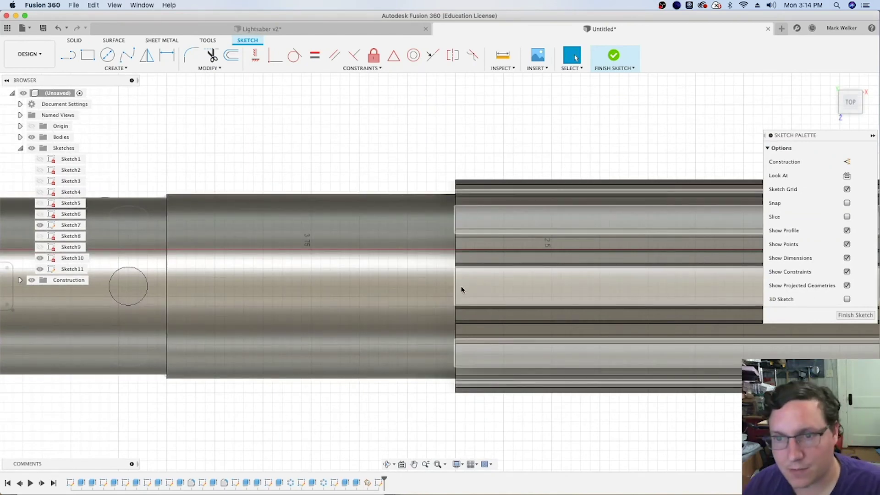
key(p)
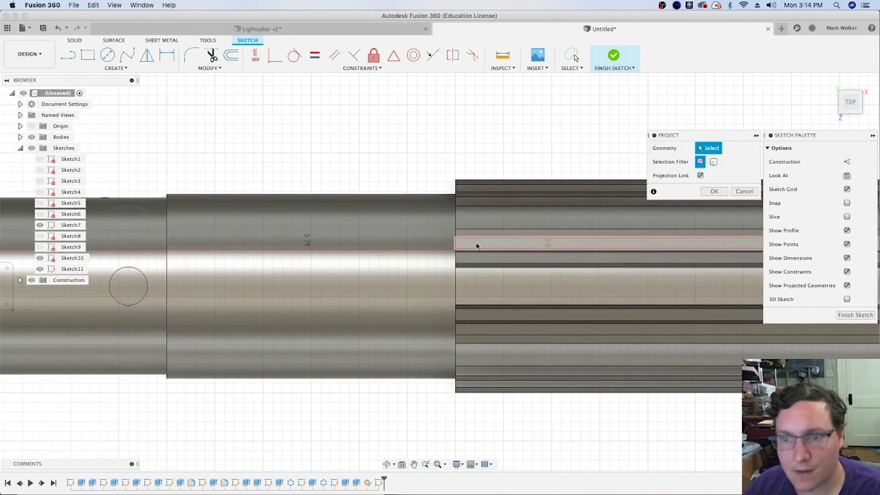
click(475, 281)
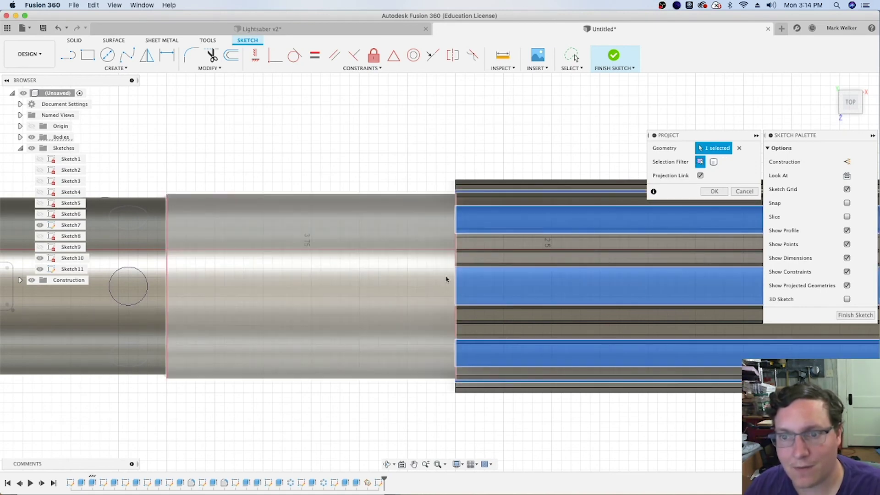
Sketch a rectangle 1 in long and about 0.195 in wide on the hilt's middle section, starting at the projected grip edge.
click(88, 55)
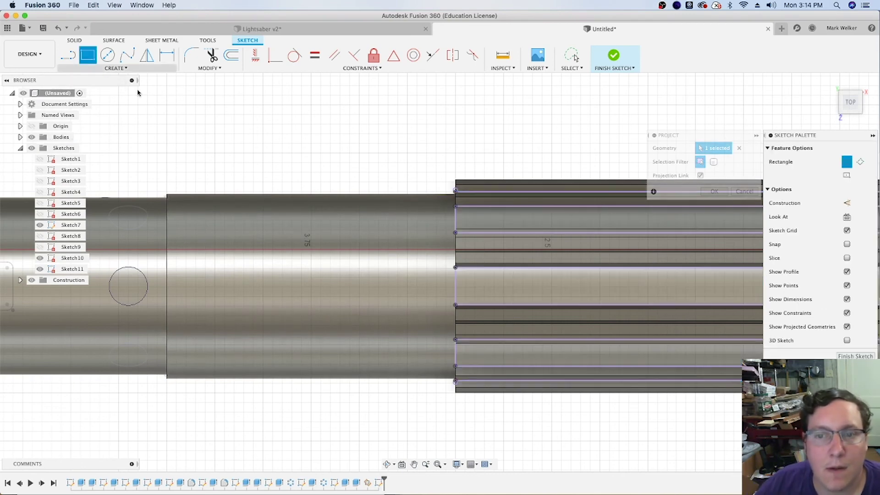
click(455, 306)
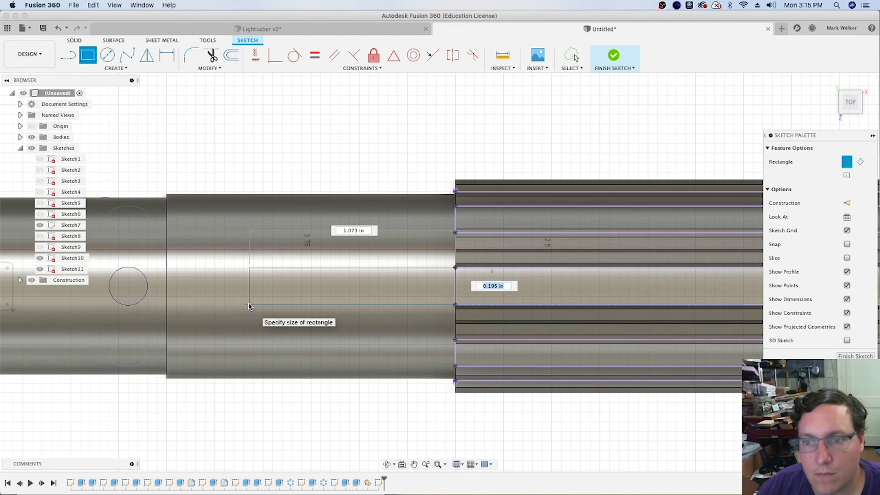
key(Tab)
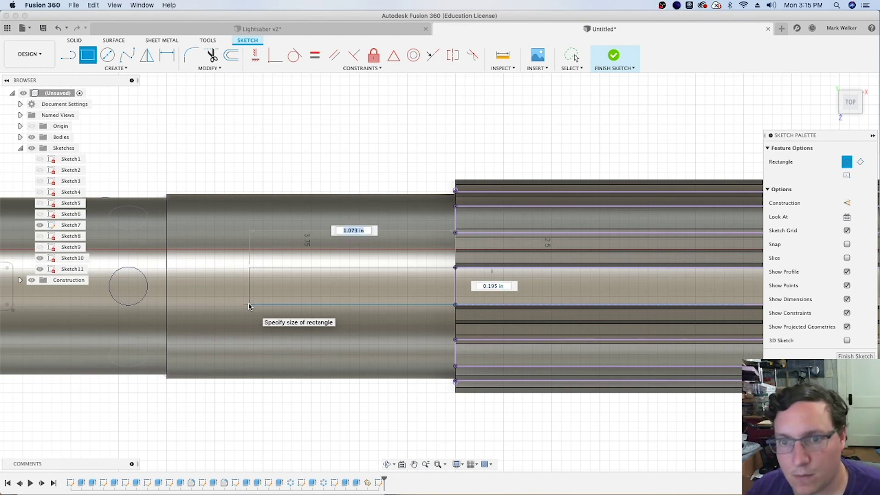
text(1)
key(Return)
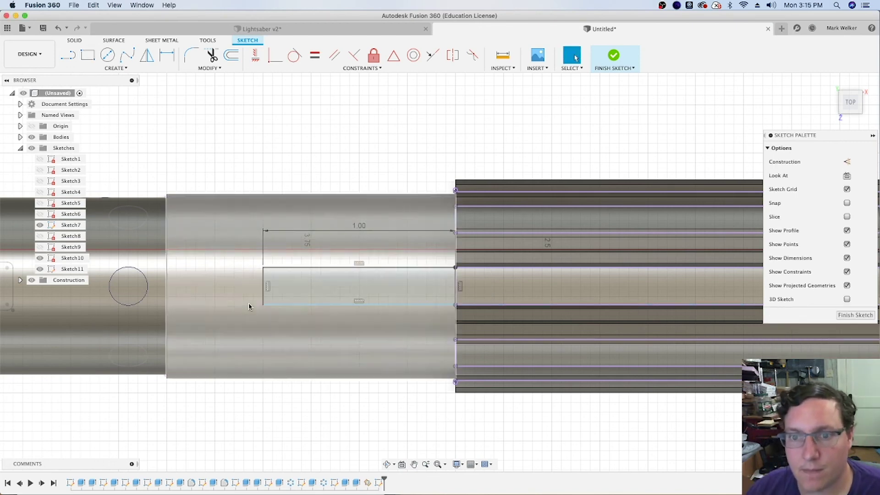
Make the rectangle's free corner coincident with the projected grip corner and finish the sketch.
scroll(380, 309, up, 5)
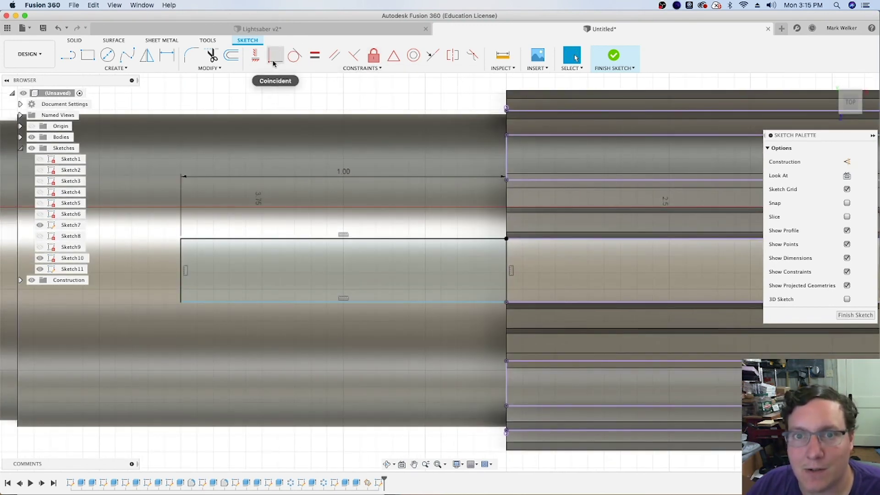
click(274, 59)
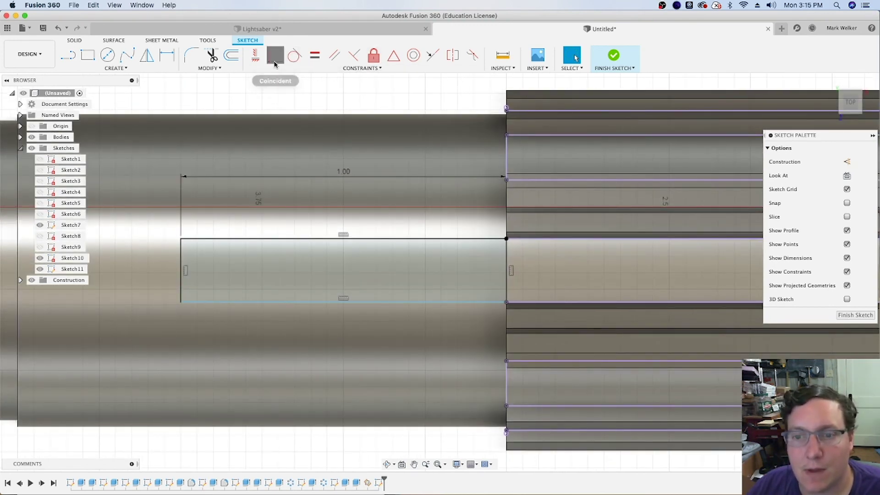
click(506, 303)
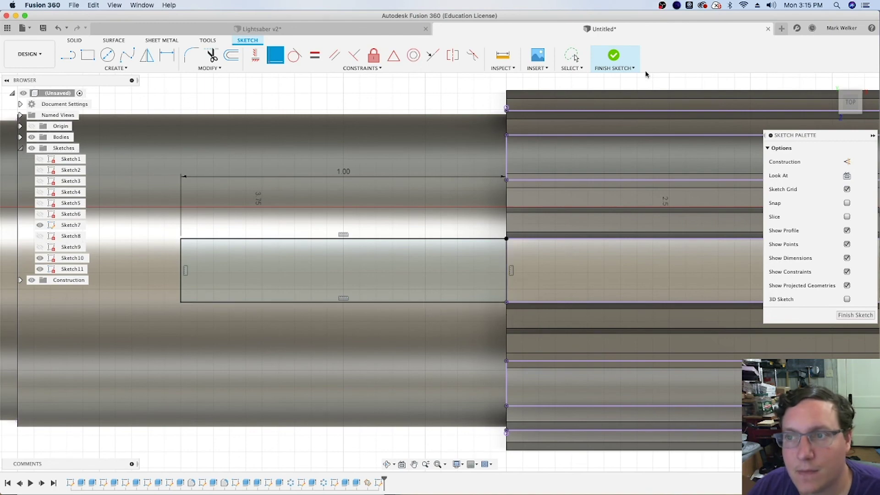
click(613, 56)
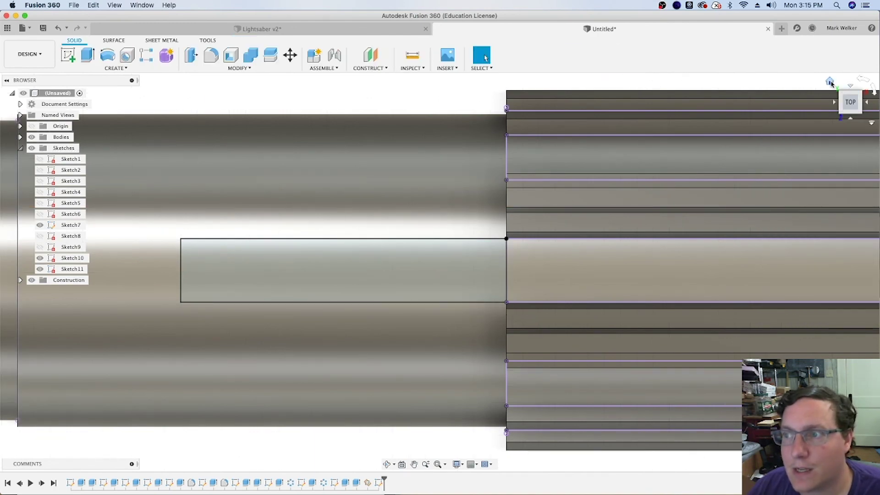
click(831, 83)
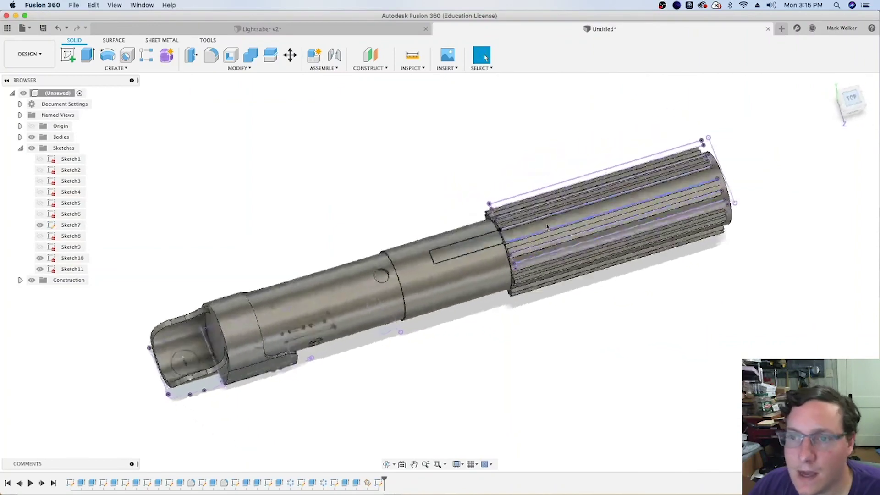
Reopen the rectangle's sketch and draw a smaller full-width rectangle inside it, clear of both ends.
double_click(377, 482)
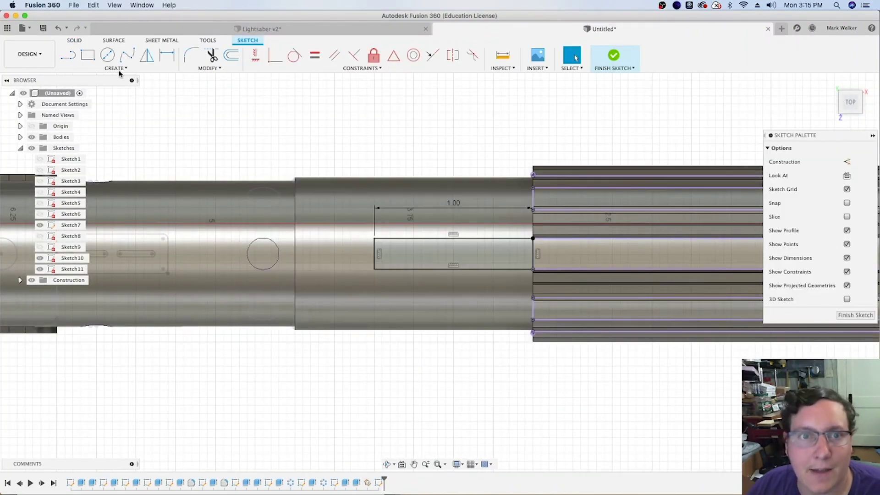
click(88, 54)
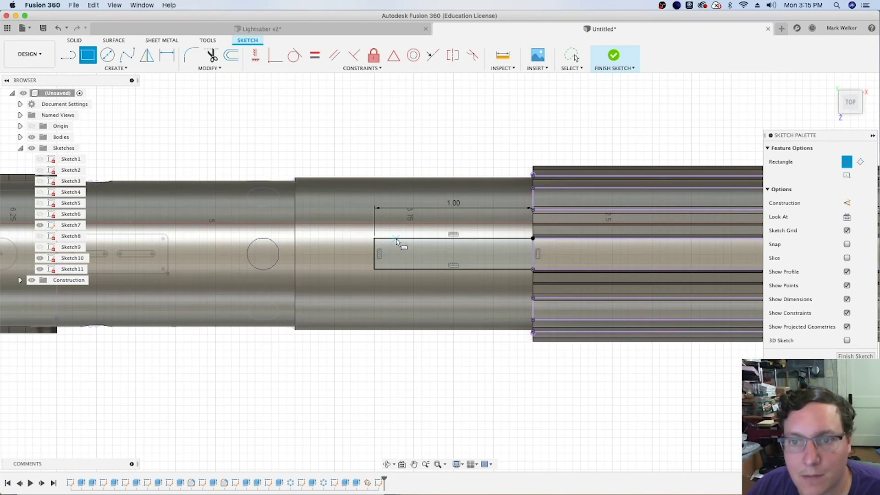
click(396, 238)
click(496, 269)
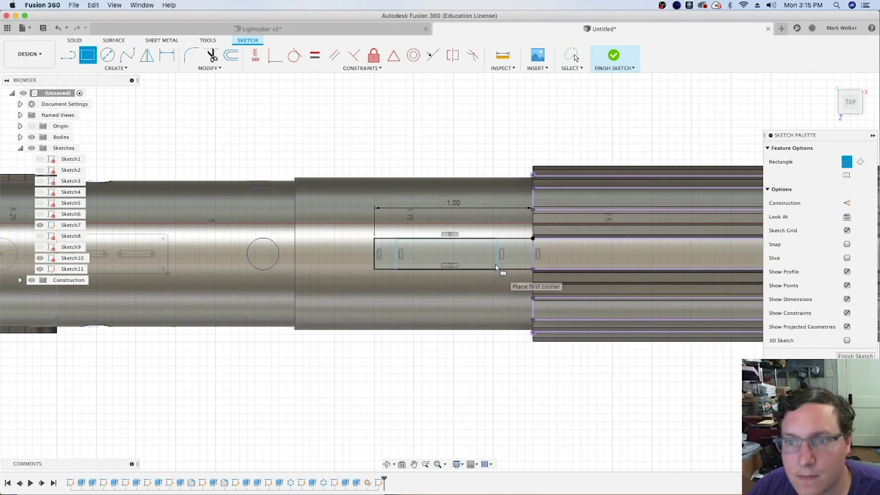
Dimension the gap between the inner rectangle's grip-side edge and the outer rectangle's grip-side end to 0.2 in.
key(d)
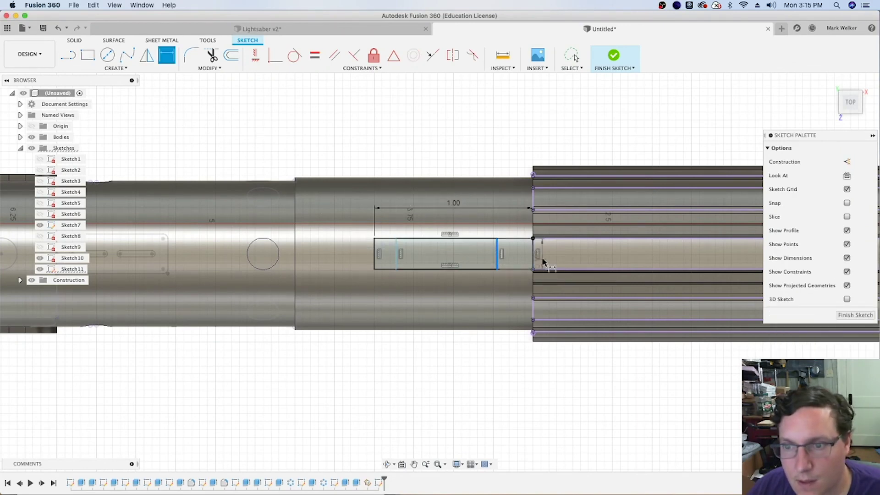
click(534, 257)
click(512, 231)
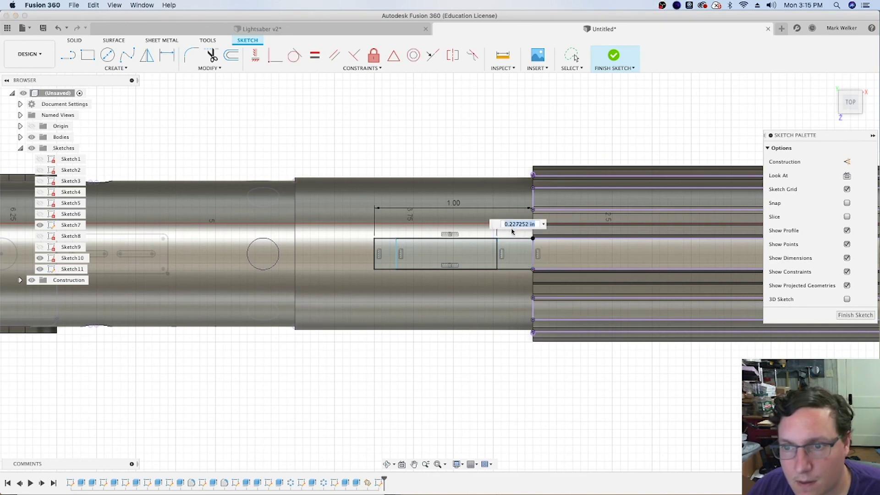
text(.2)
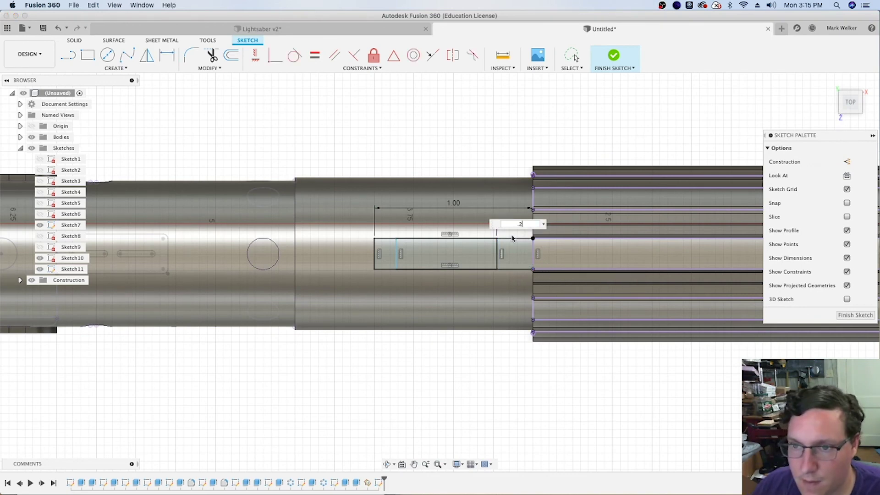
key(Return)
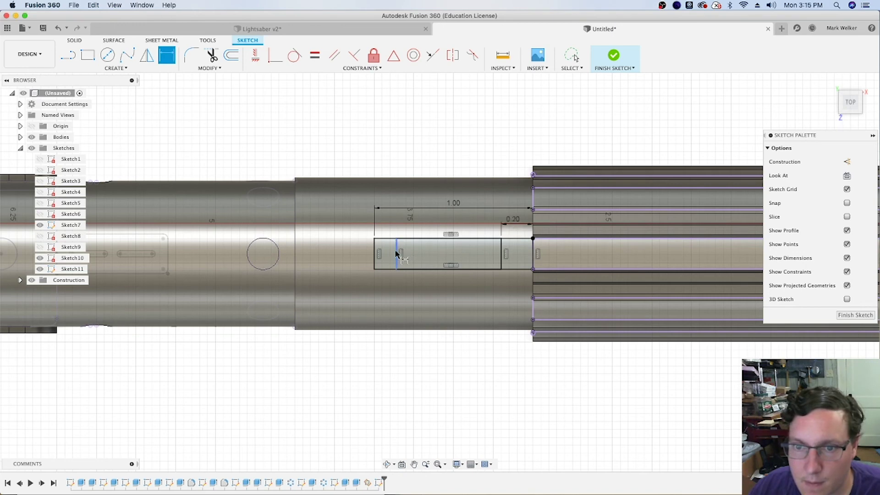
Dimension the gap at the opposite end by linking it to the 0.20 in dimension, and finish the sketch.
click(374, 254)
click(397, 254)
click(387, 229)
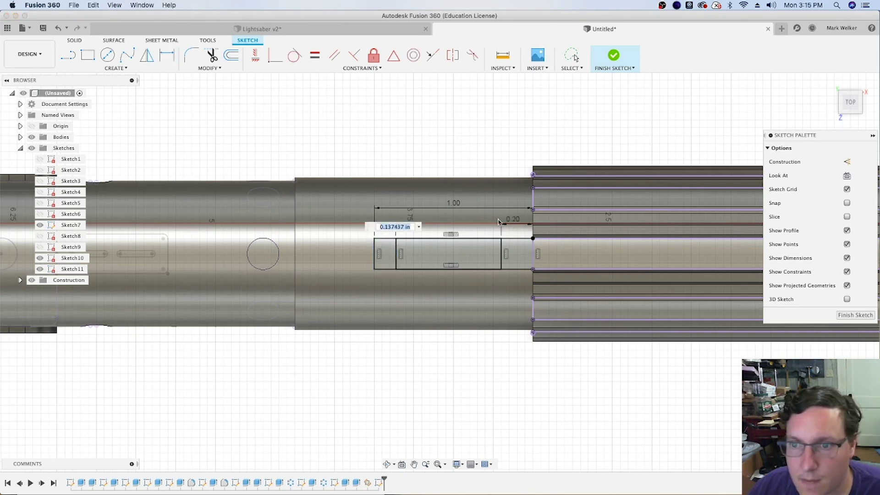
click(514, 220)
key(Return)
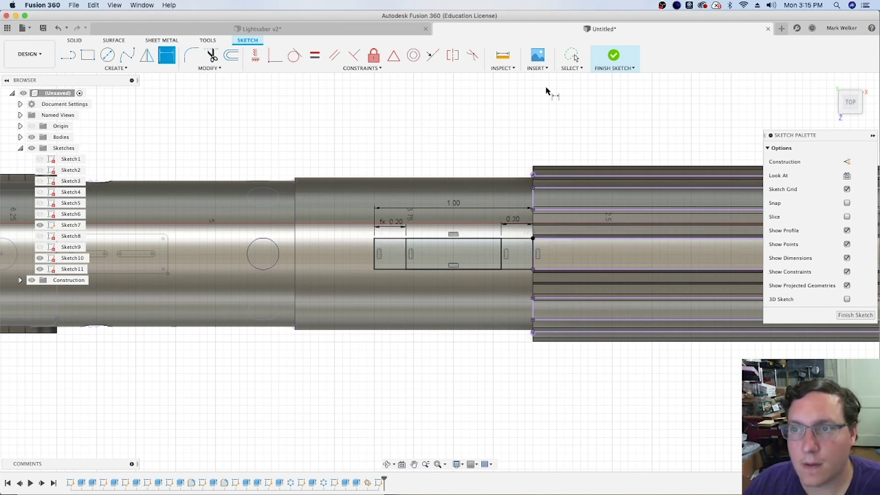
click(608, 67)
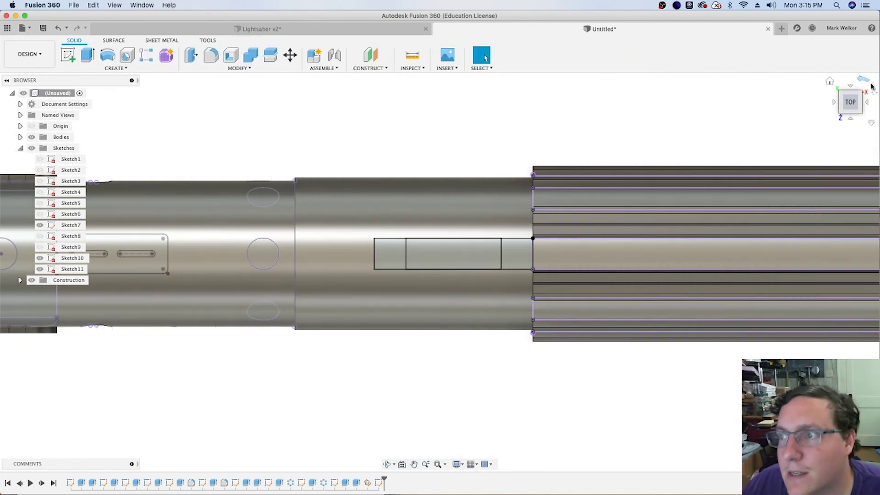
Start an extrude of the rectangle's two end profiles from an offset plane 0.05 in below the sketch.
click(829, 82)
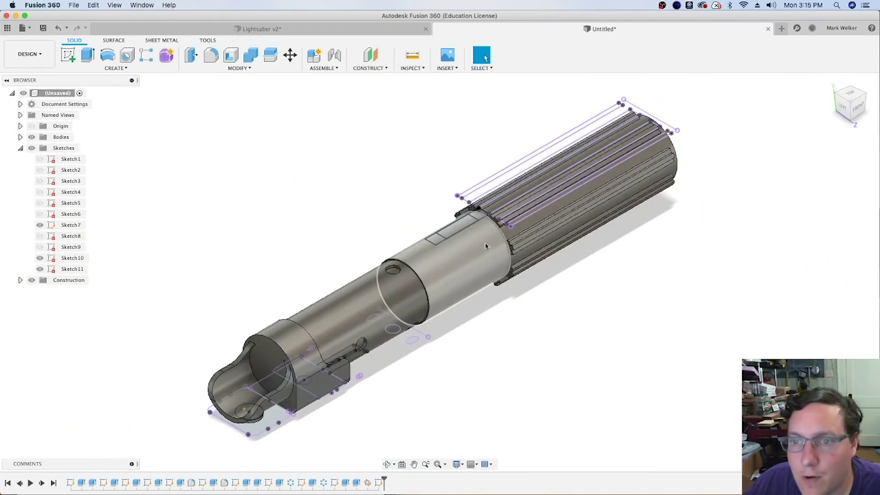
scroll(485, 243, up, 5)
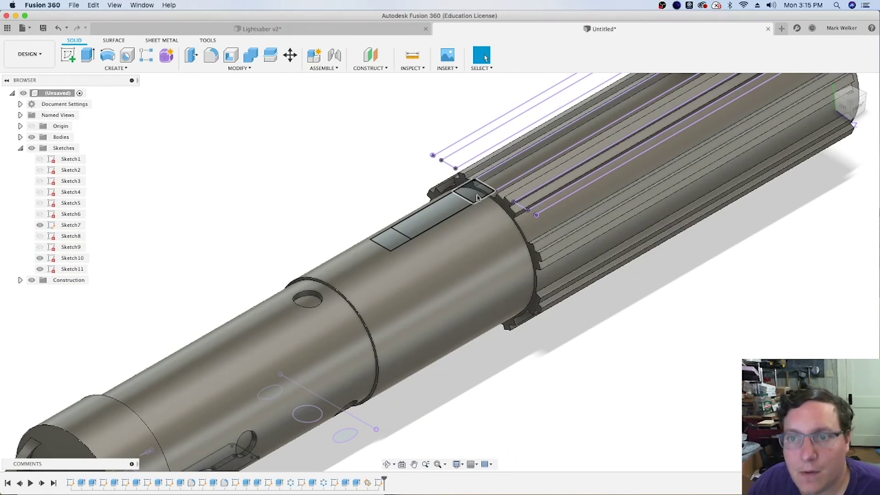
click(476, 197)
shift+click(390, 239)
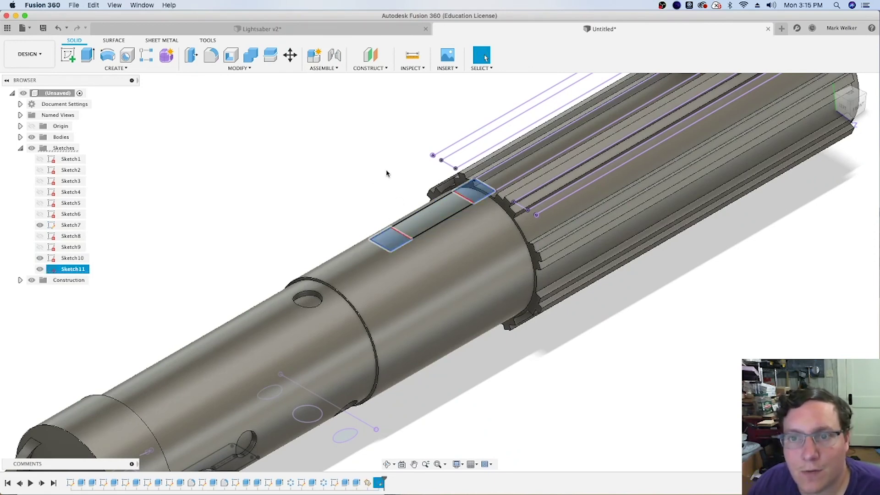
scroll(493, 180, up, 1)
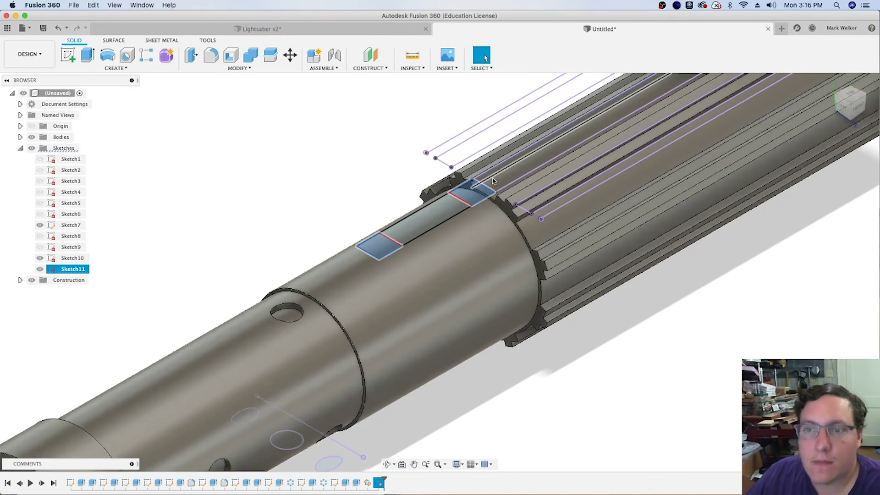
scroll(492, 180, up, 2)
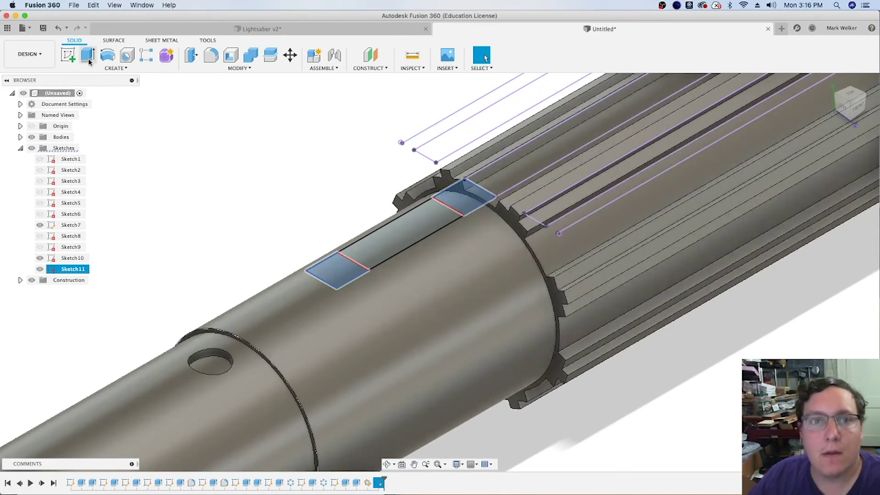
click(87, 55)
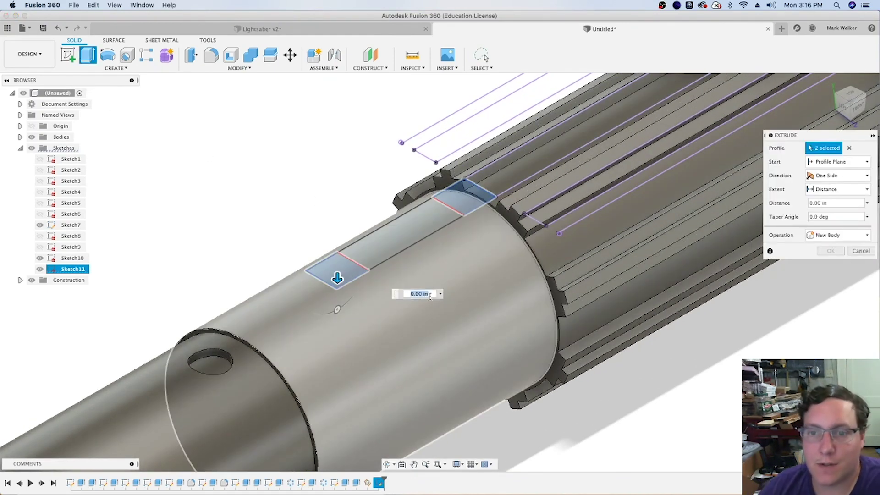
click(829, 163)
click(830, 183)
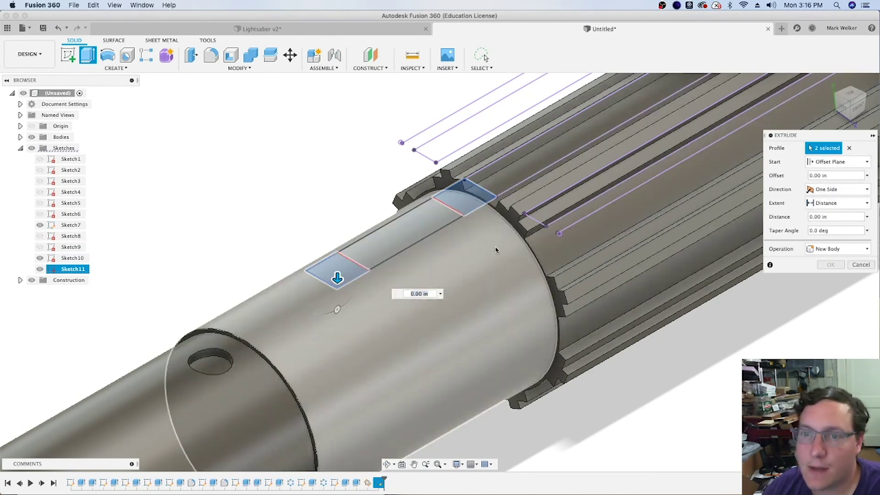
drag(337, 277, 338, 284)
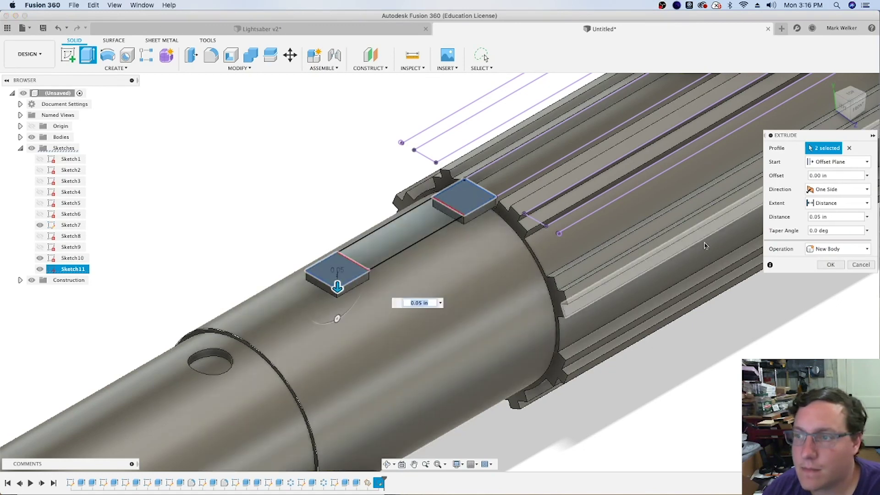
click(818, 175)
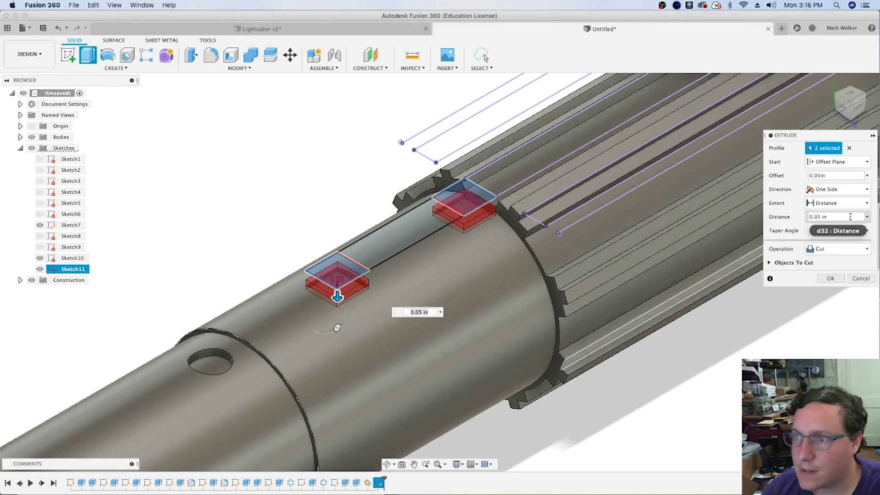
Extend the end-profile extrusion on one side to the cylindrical surface of the hilt's middle section and complete it.
click(866, 216)
click(865, 189)
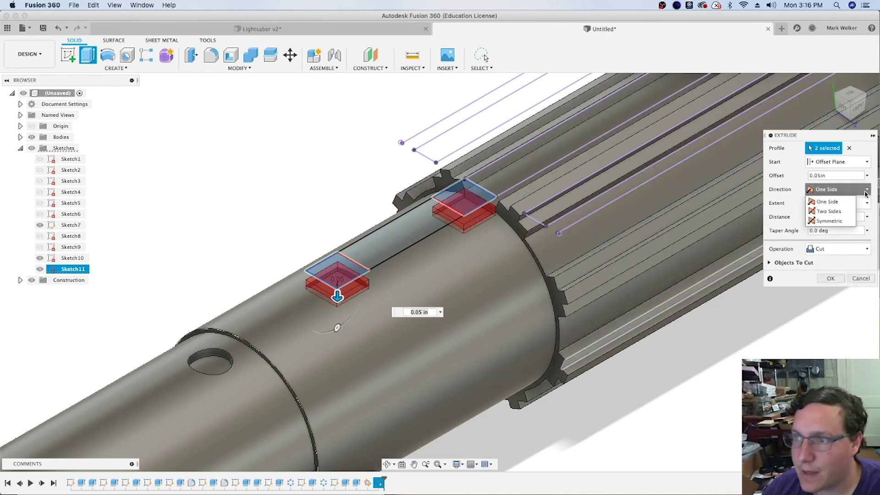
click(827, 202)
click(866, 203)
click(829, 226)
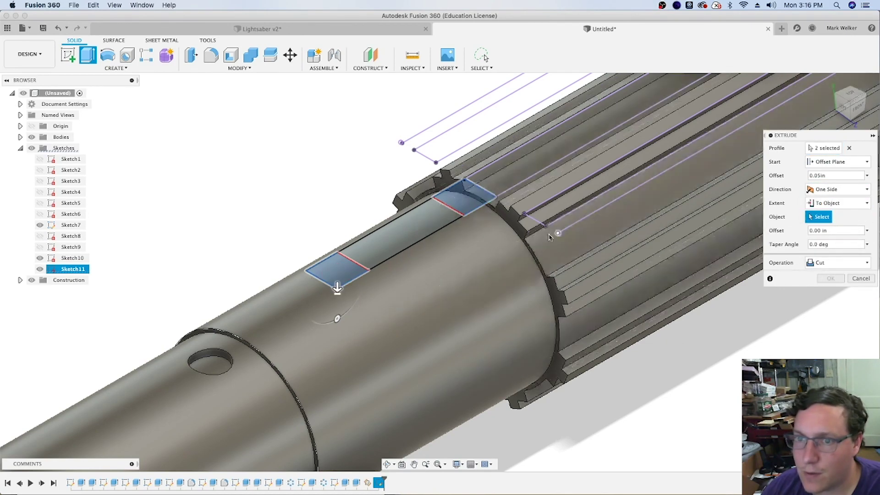
click(441, 275)
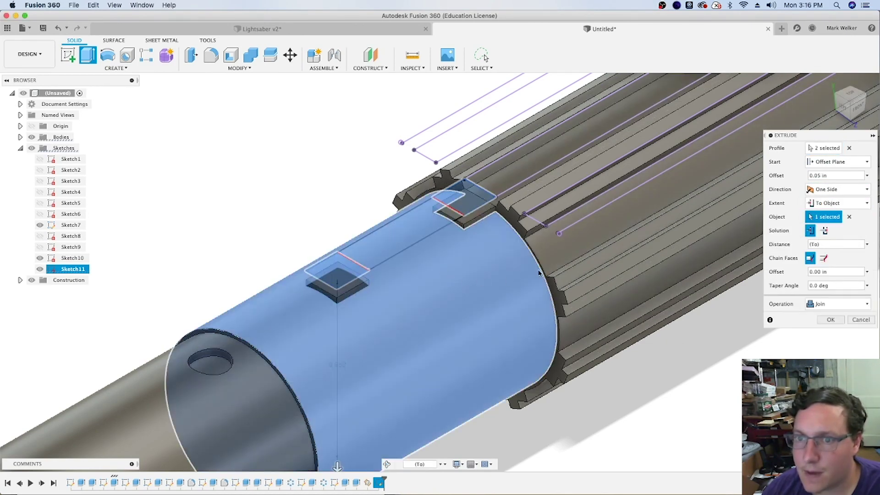
click(832, 319)
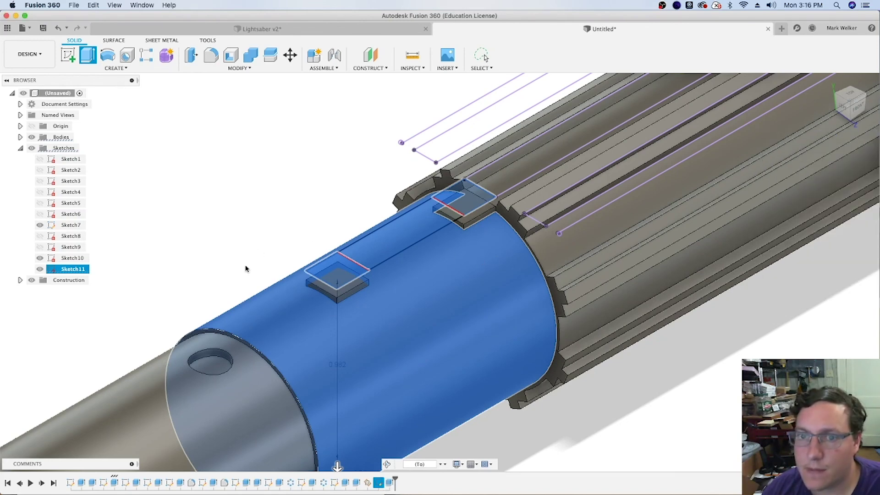
Show the rectangle's sketch again and extrude its central profile from the sketch plane to the middle section's cylindrical surface.
click(40, 269)
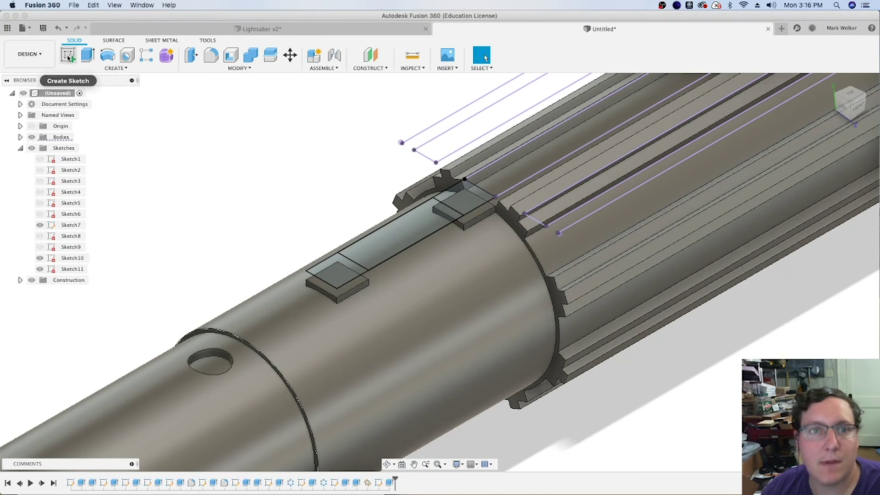
key(e)
click(399, 238)
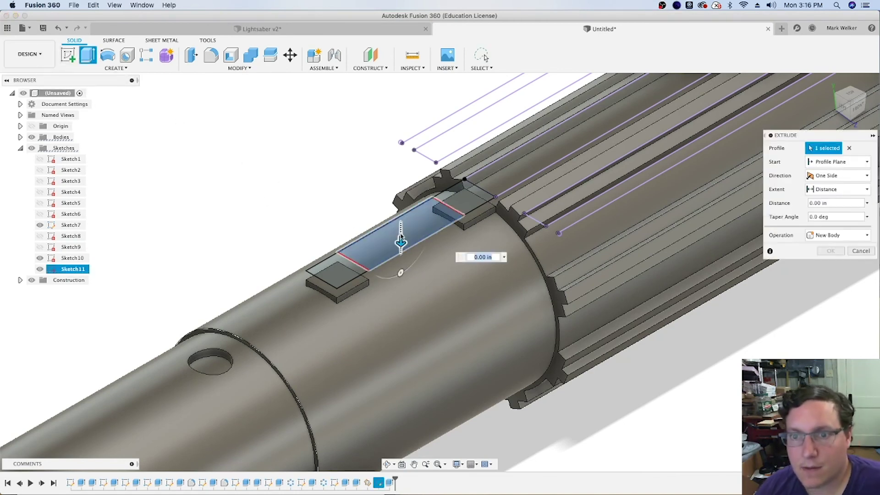
click(830, 189)
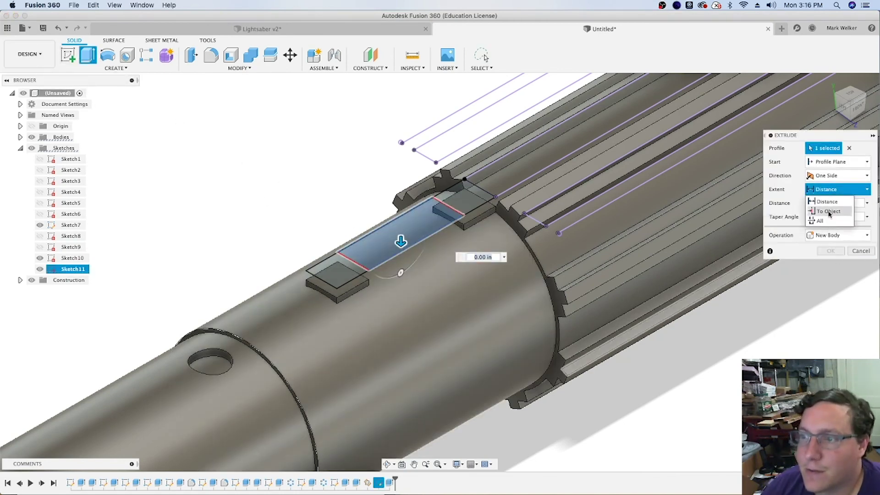
click(829, 212)
click(446, 296)
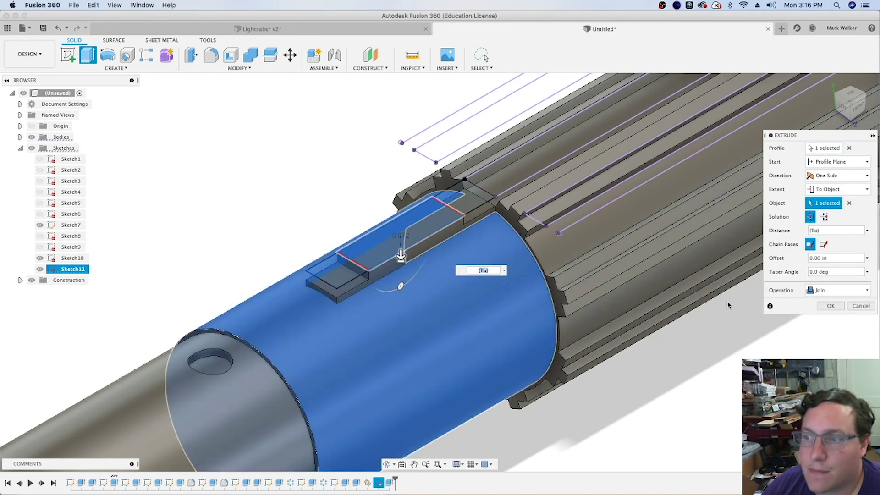
click(830, 305)
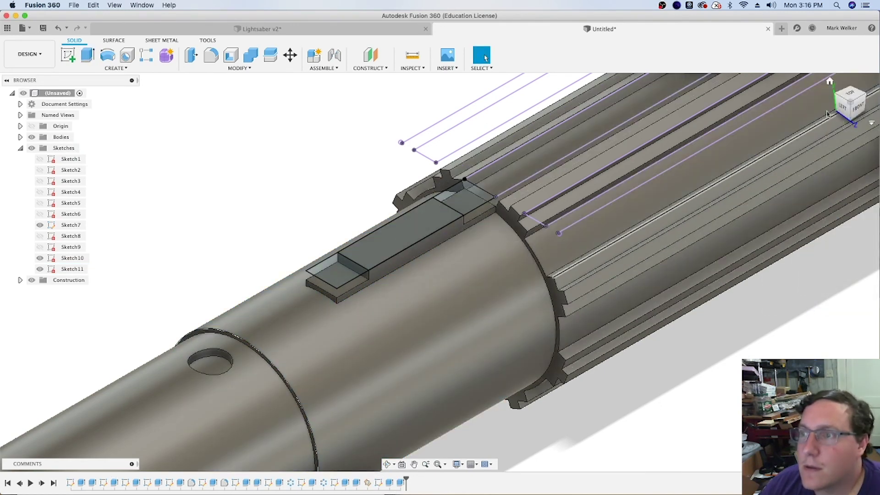
Hide Sketch11, Sketch10 and Sketch7 and show the whole hilt in the home view.
click(40, 269)
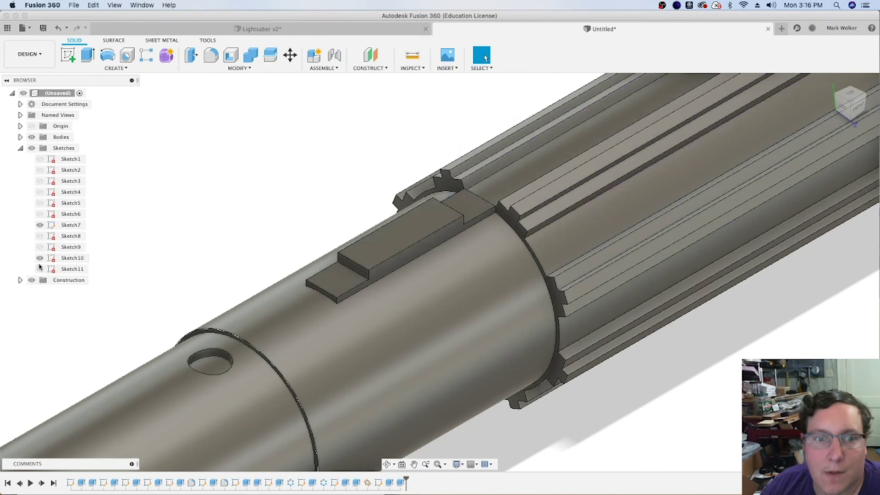
click(40, 258)
click(40, 225)
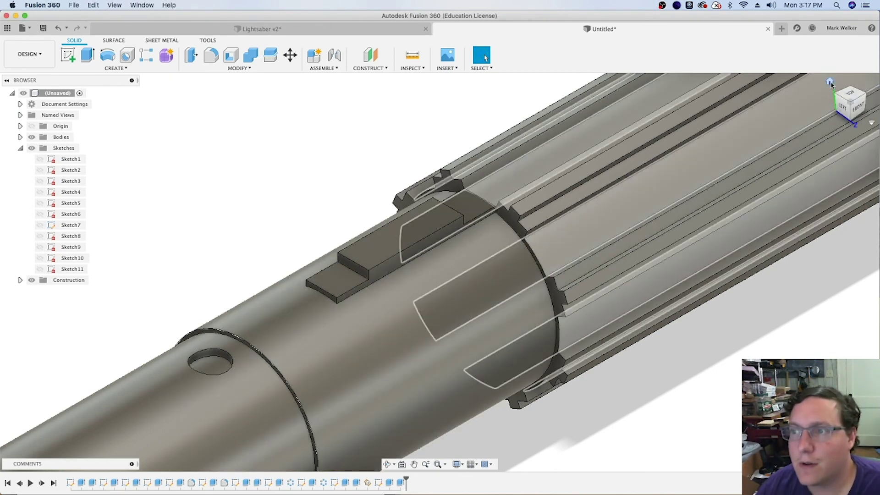
click(829, 82)
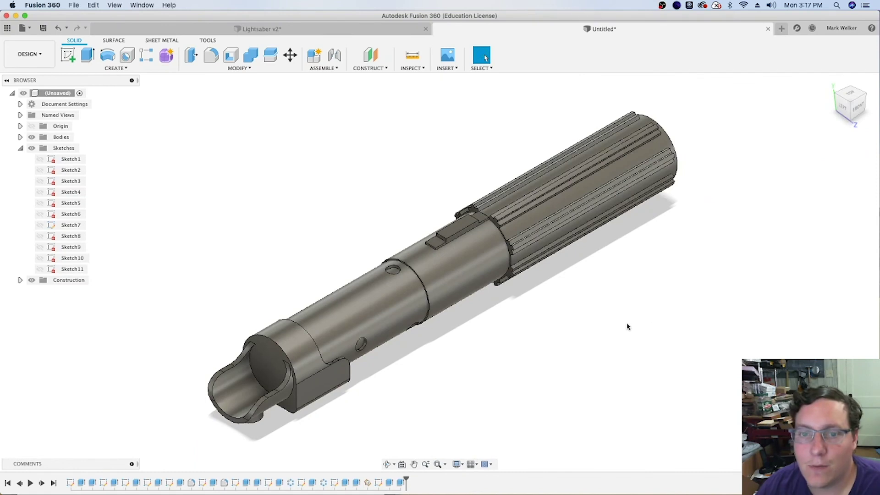